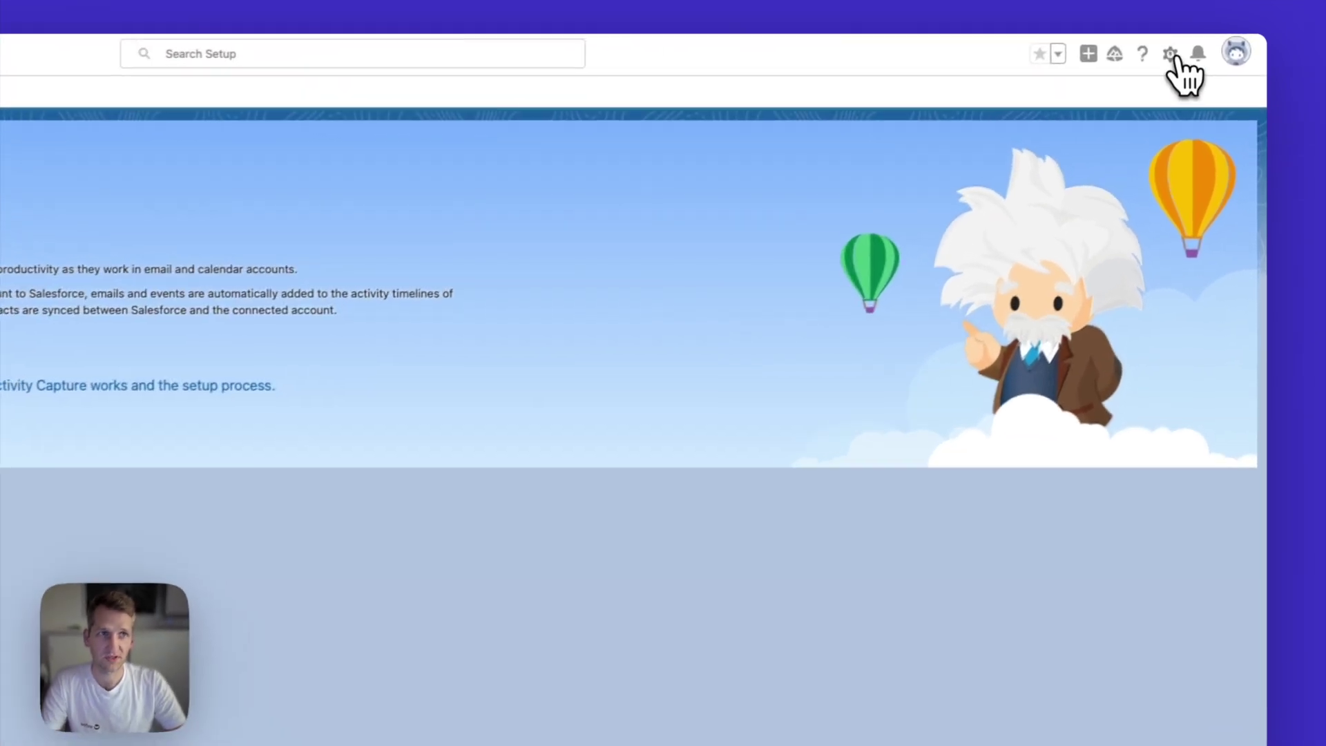
# - Open Salesforce Setup from the gear menu and highlight the Google Workspace Marketplace heading
pyautogui.click(1189, 49)
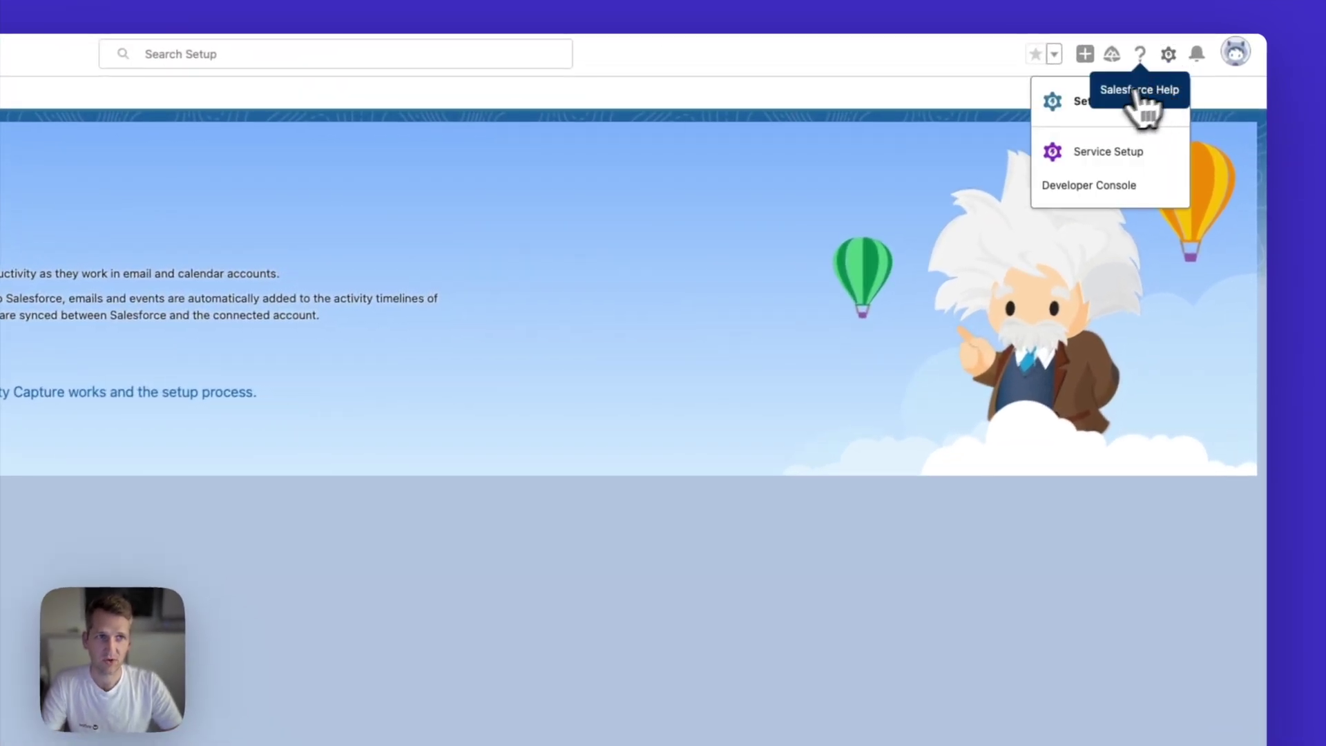
pyautogui.click(1081, 110)
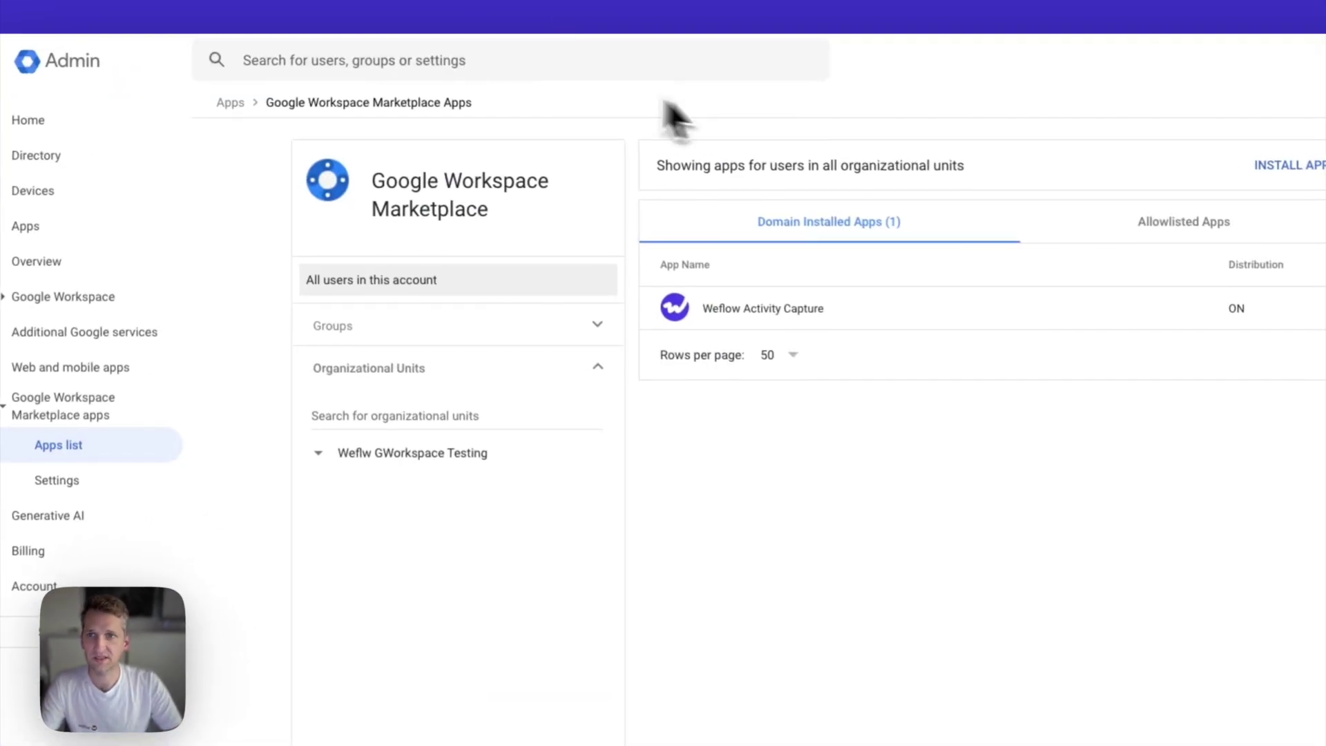
pyautogui.moveTo(376, 181); pyautogui.dragTo(536, 228)
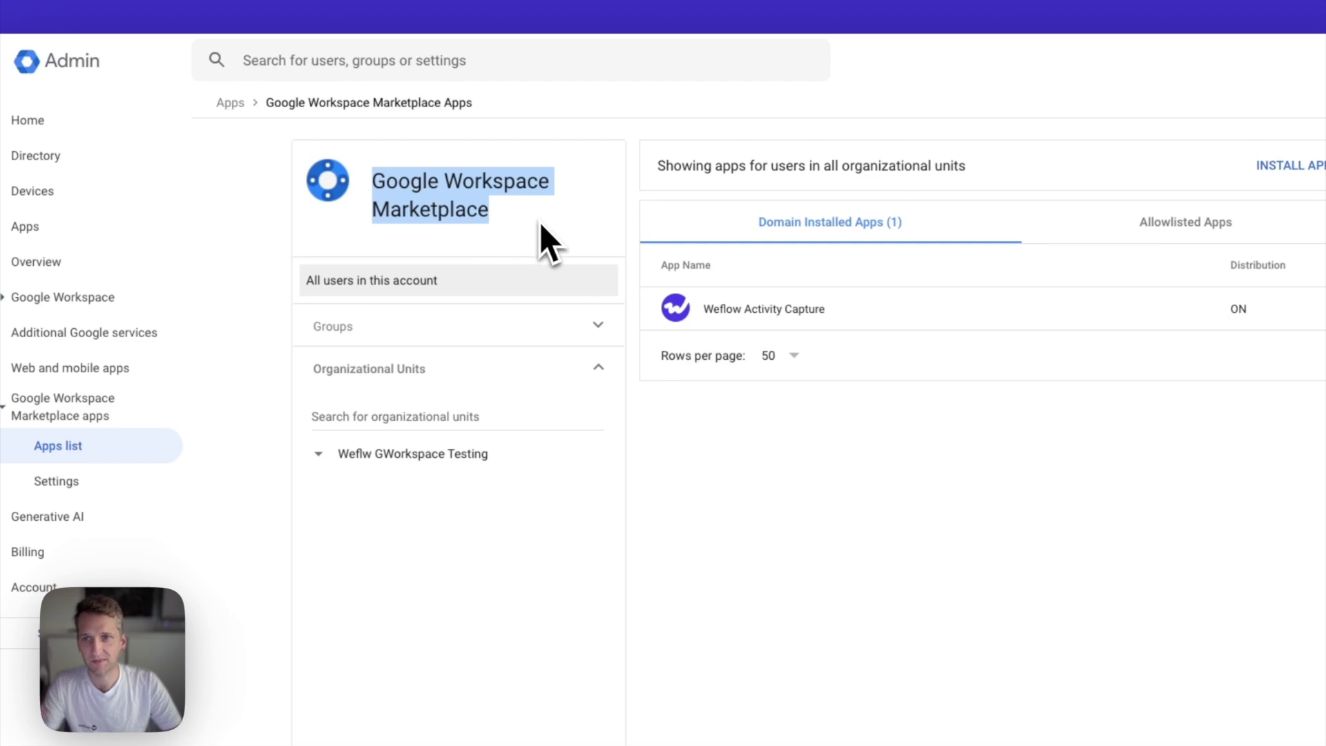
pyautogui.click(541, 224)
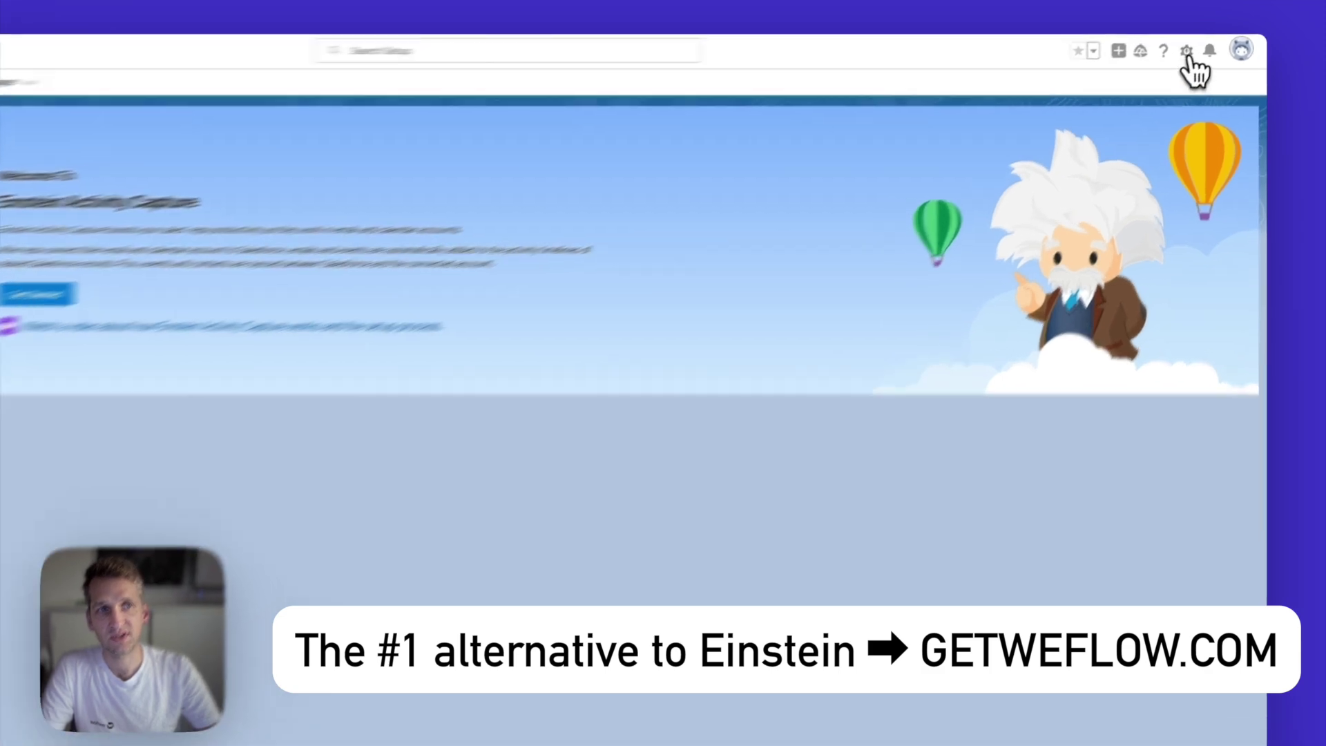
# - Filter Setup by 'einstein', open Einstein Activity Capture settings and start its setup
pyautogui.click(1201, 47)
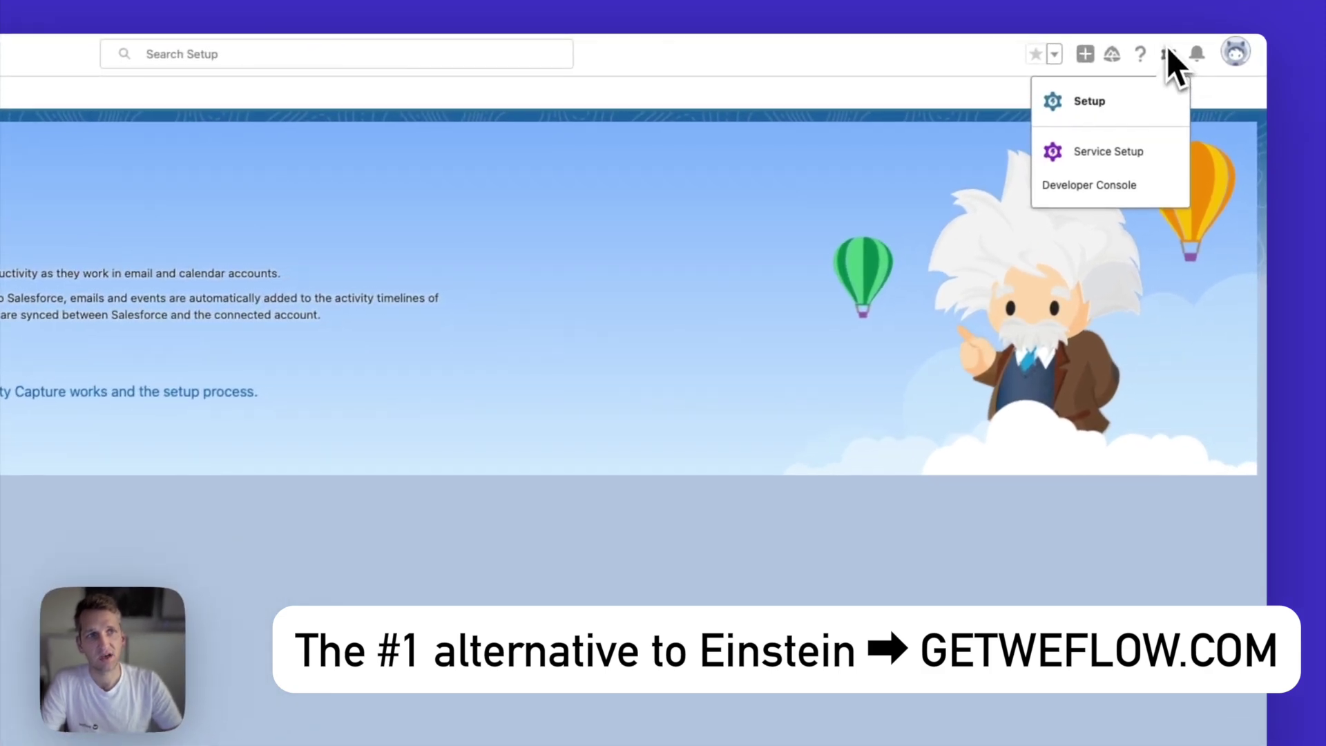
pyautogui.click(1091, 105)
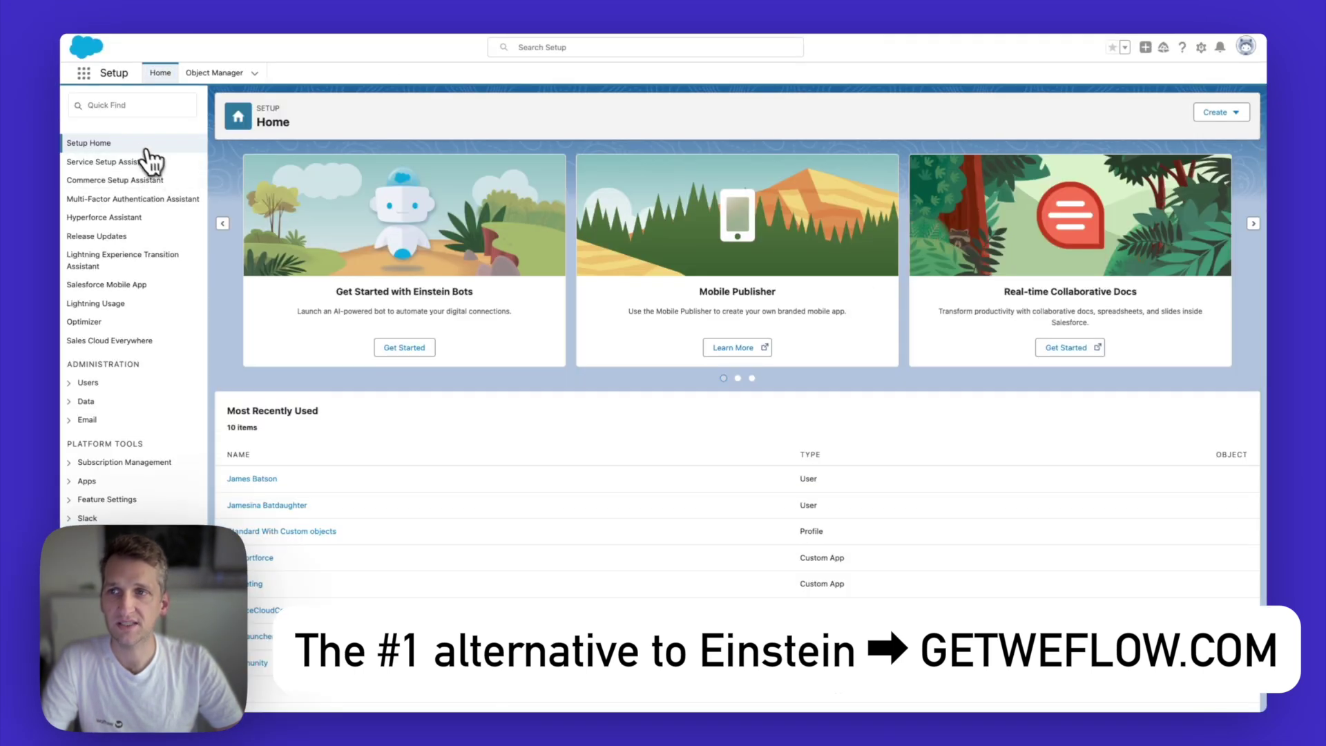
pyautogui.click(109, 105)
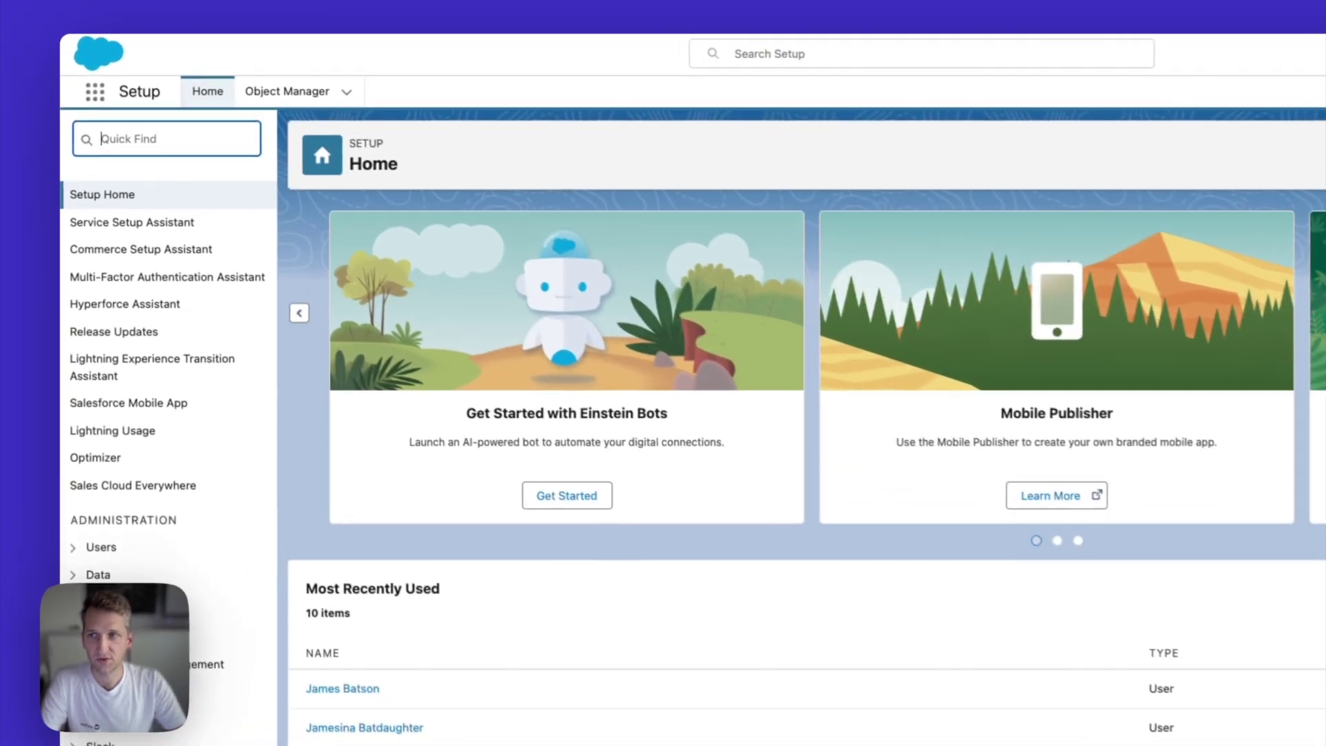
pyautogui.write('einstein')
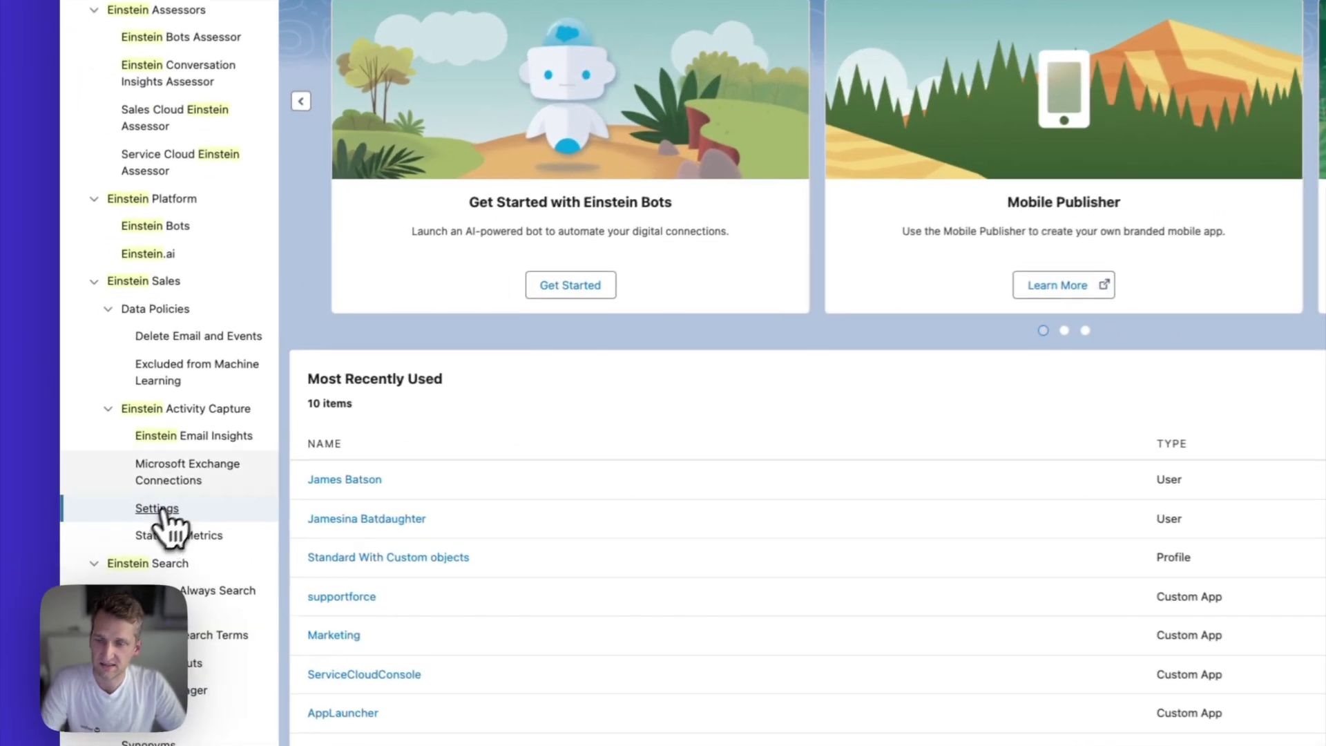
pyautogui.click(130, 498)
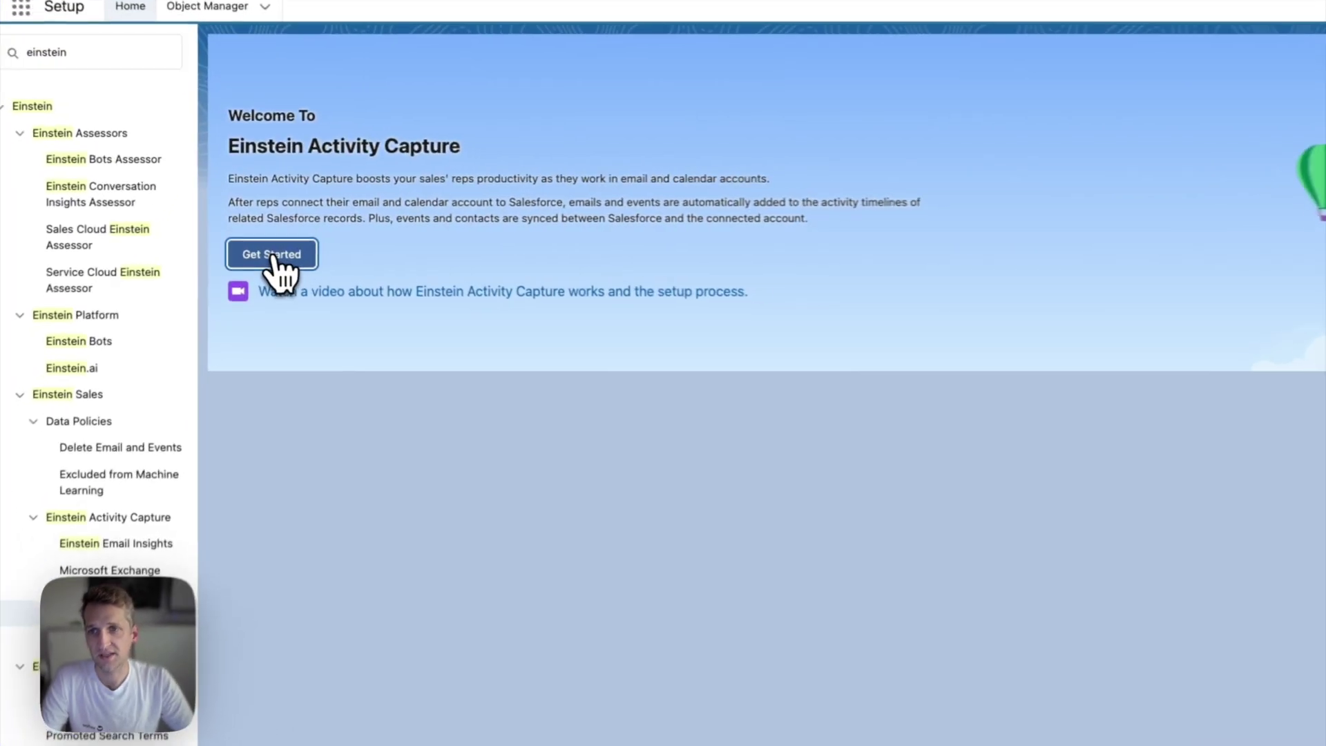
pyautogui.click(277, 250)
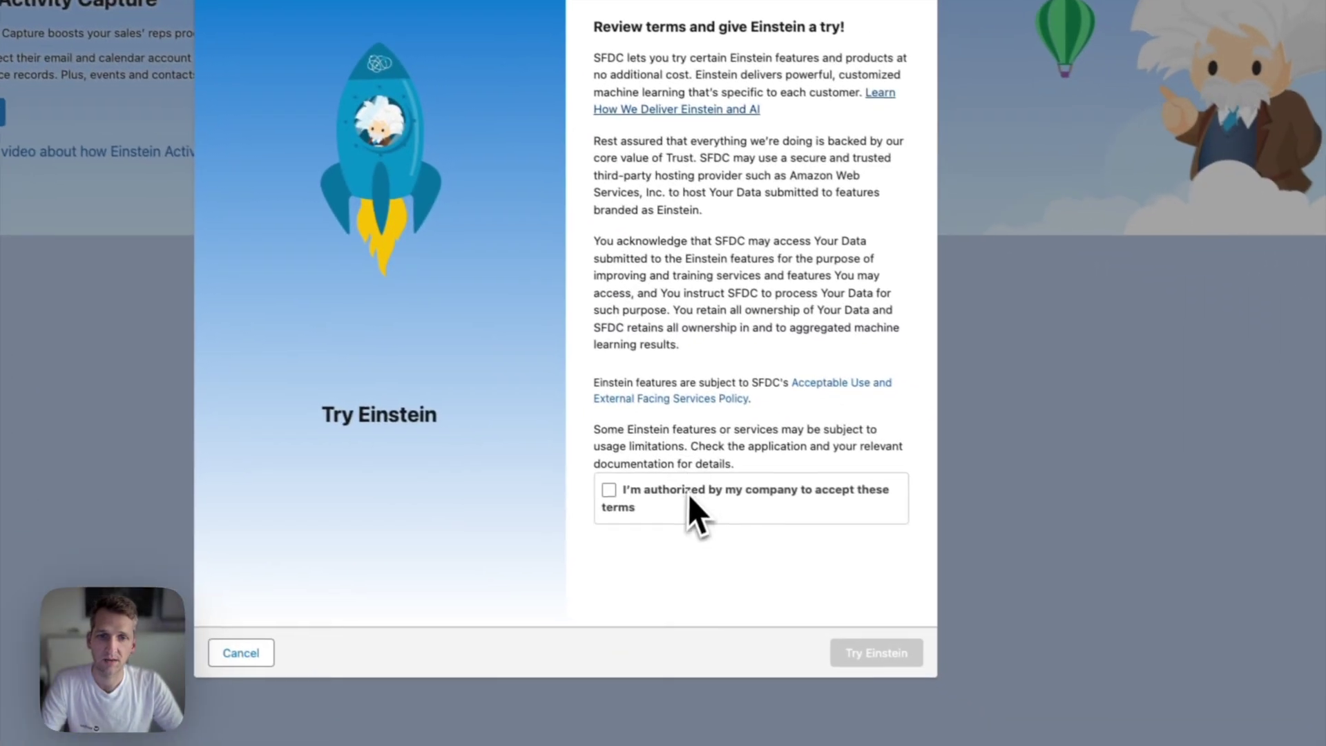
# - Confirm authority, accept the Try Einstein terms, and continue with Google G Suite as the service
pyautogui.click(788, 557)
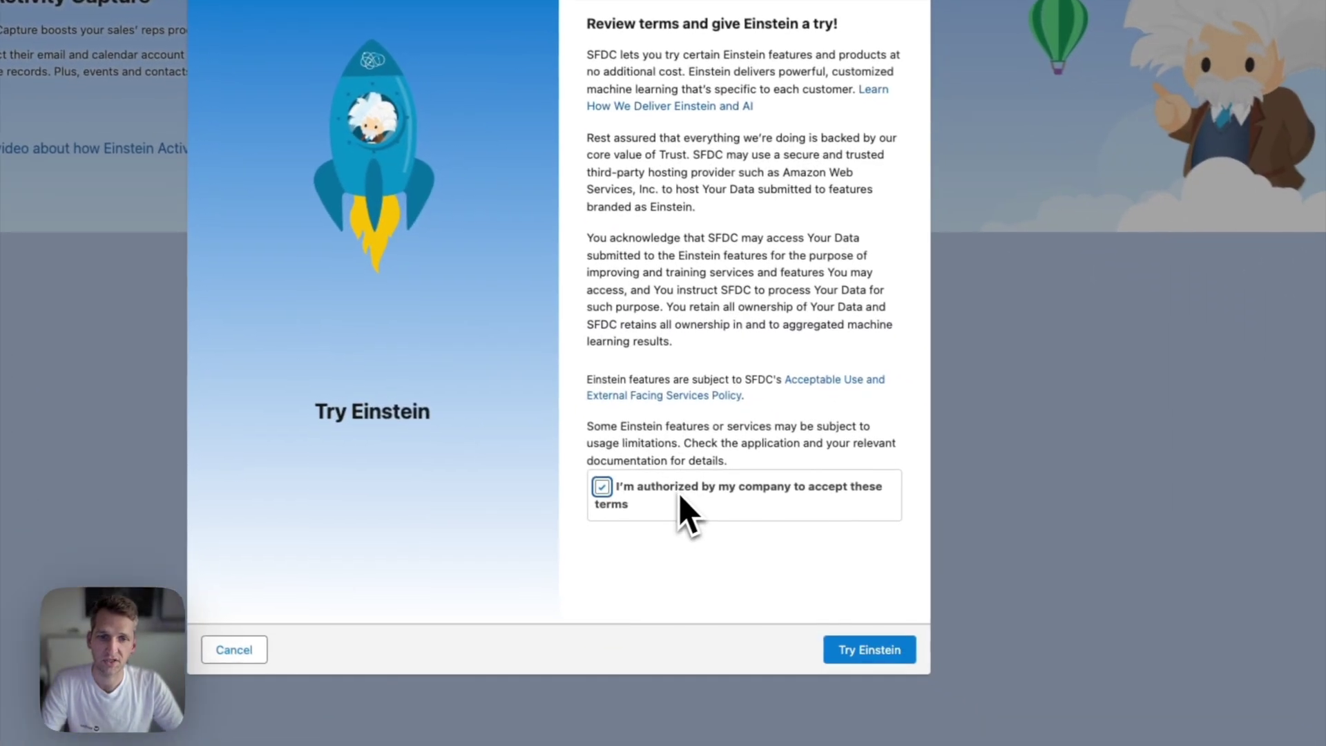
pyautogui.click(858, 656)
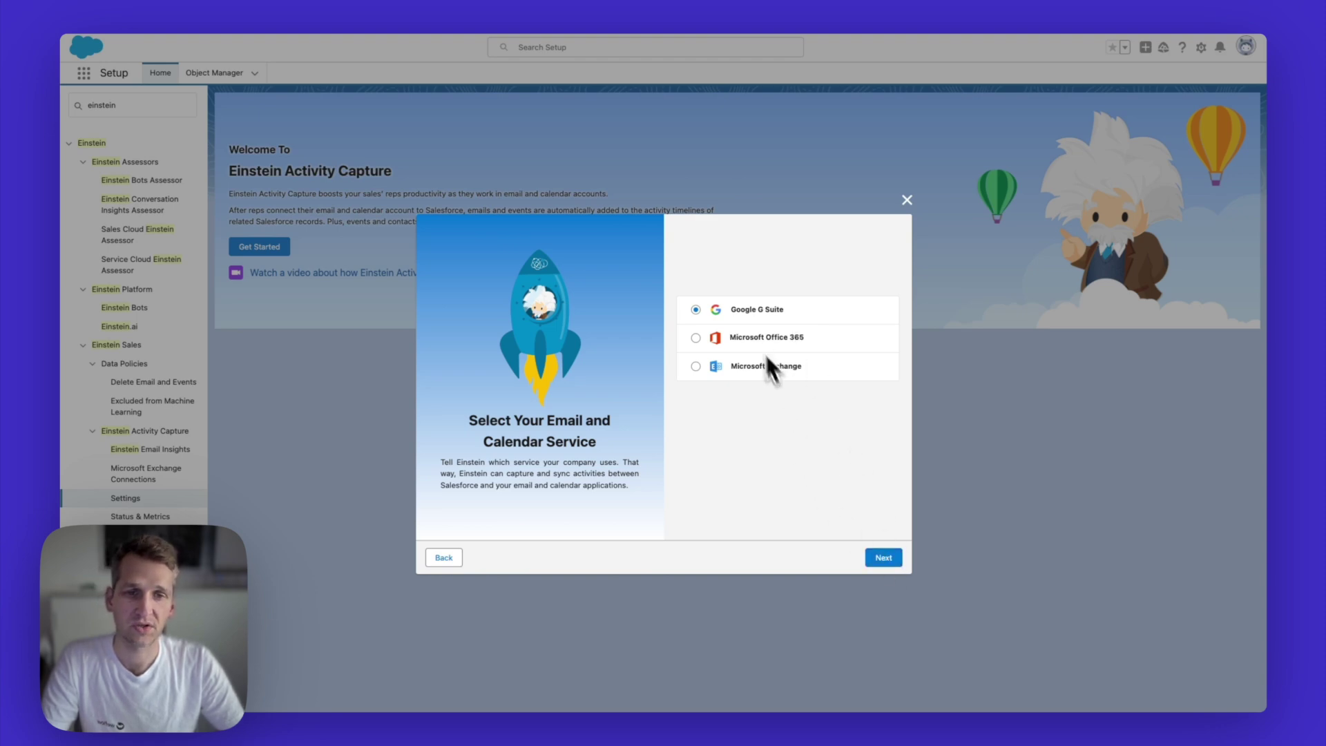
pyautogui.click(877, 558)
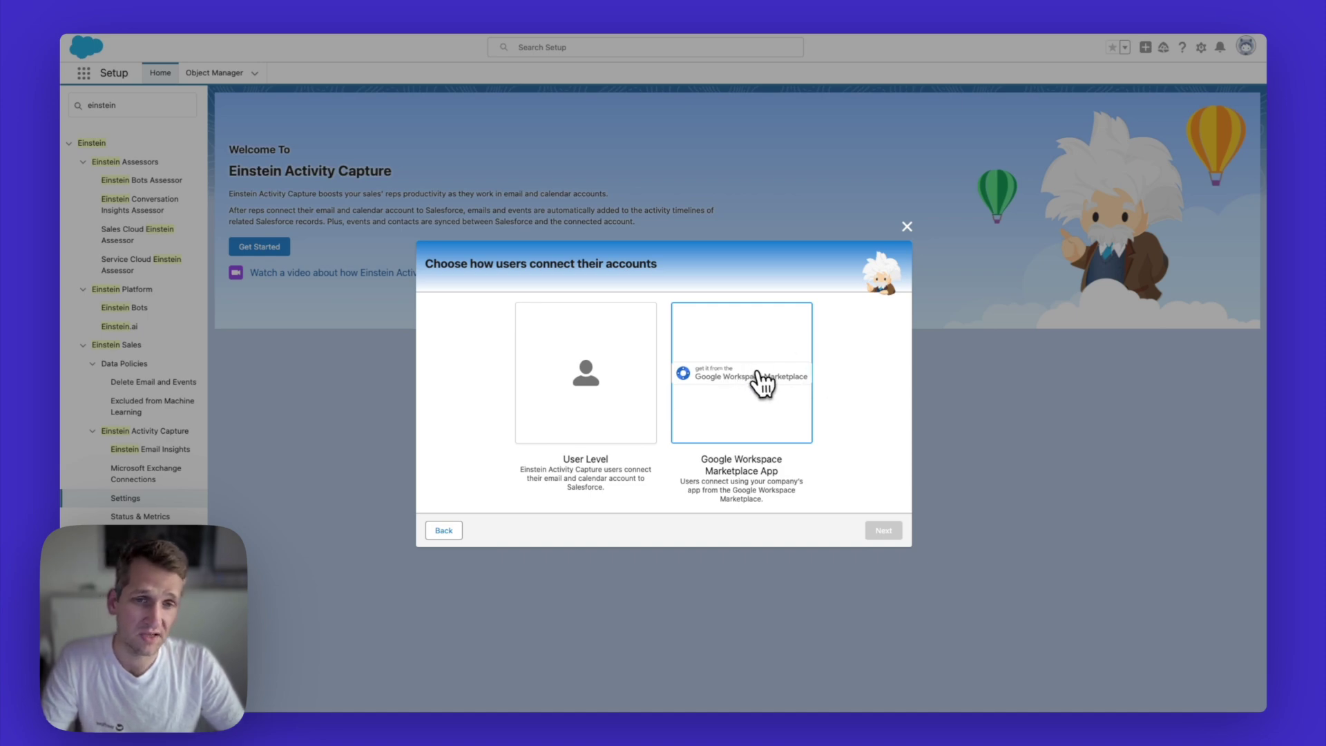
# - Choose the Google Workspace Marketplace App connection, review the Connect Salesforce to Google steps, and open the app listing
pyautogui.click(780, 353)
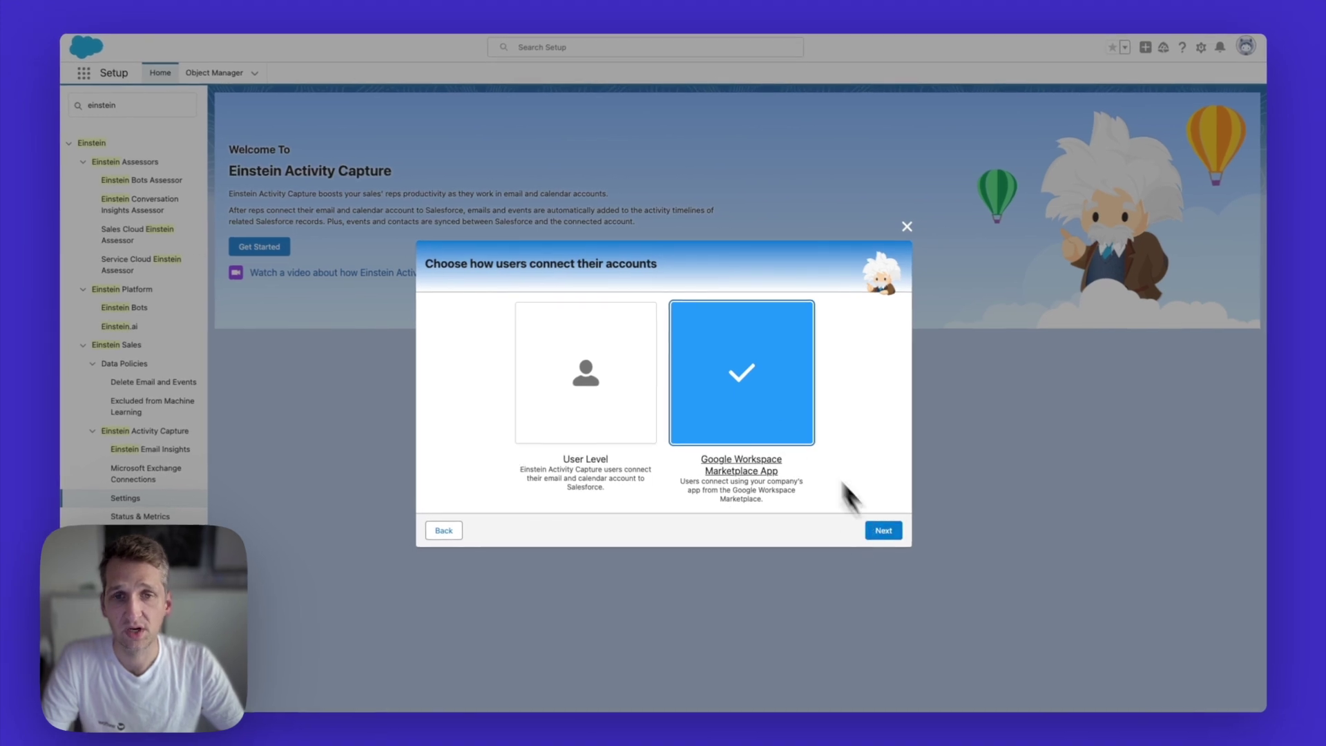
pyautogui.click(883, 531)
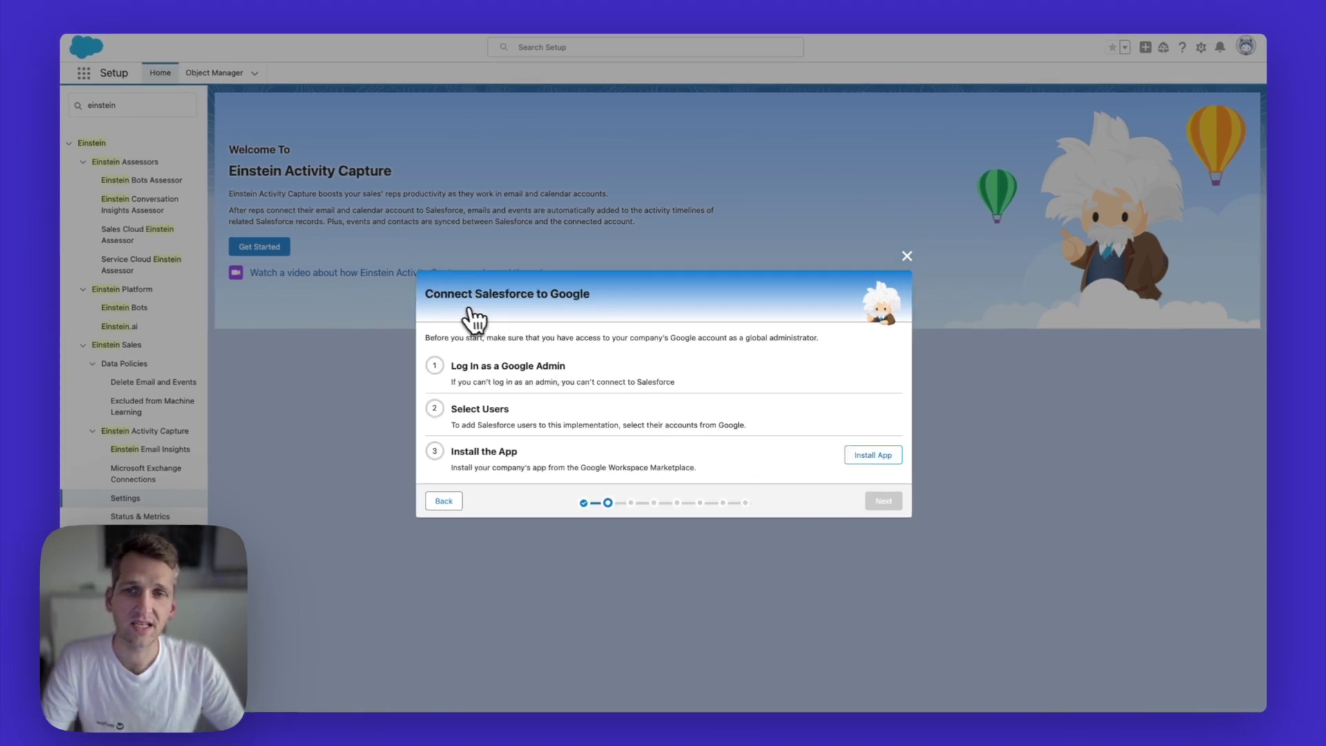
pyautogui.moveTo(424, 294); pyautogui.dragTo(622, 310)
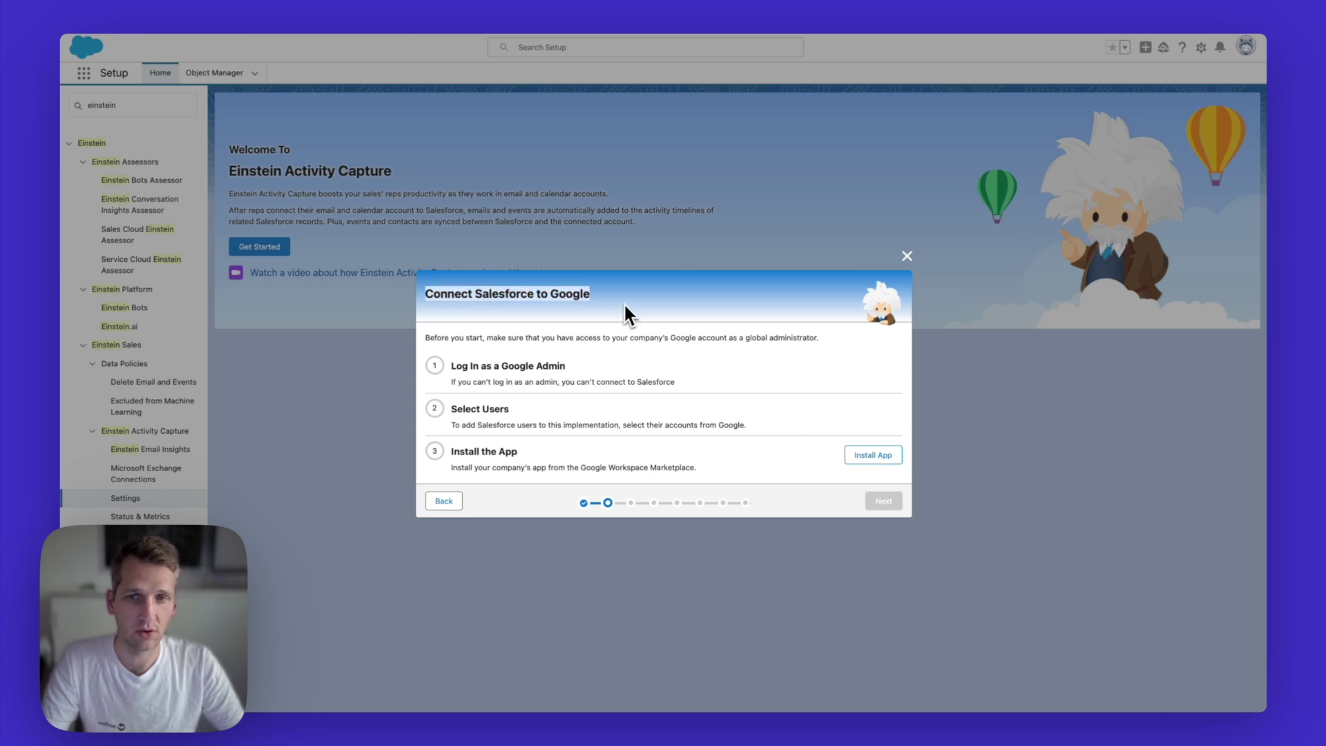
pyautogui.click(537, 302)
pyautogui.moveTo(451, 366); pyautogui.dragTo(605, 380)
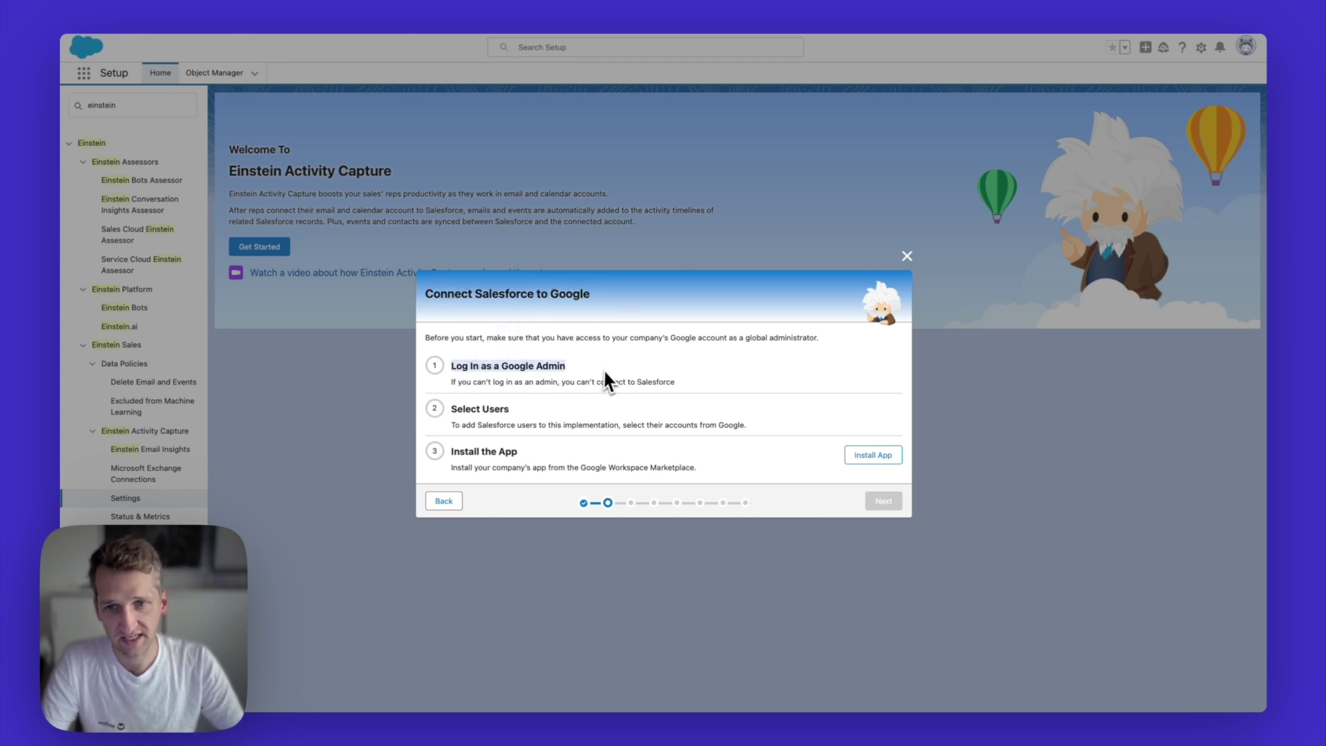
pyautogui.moveTo(448, 409); pyautogui.dragTo(511, 412)
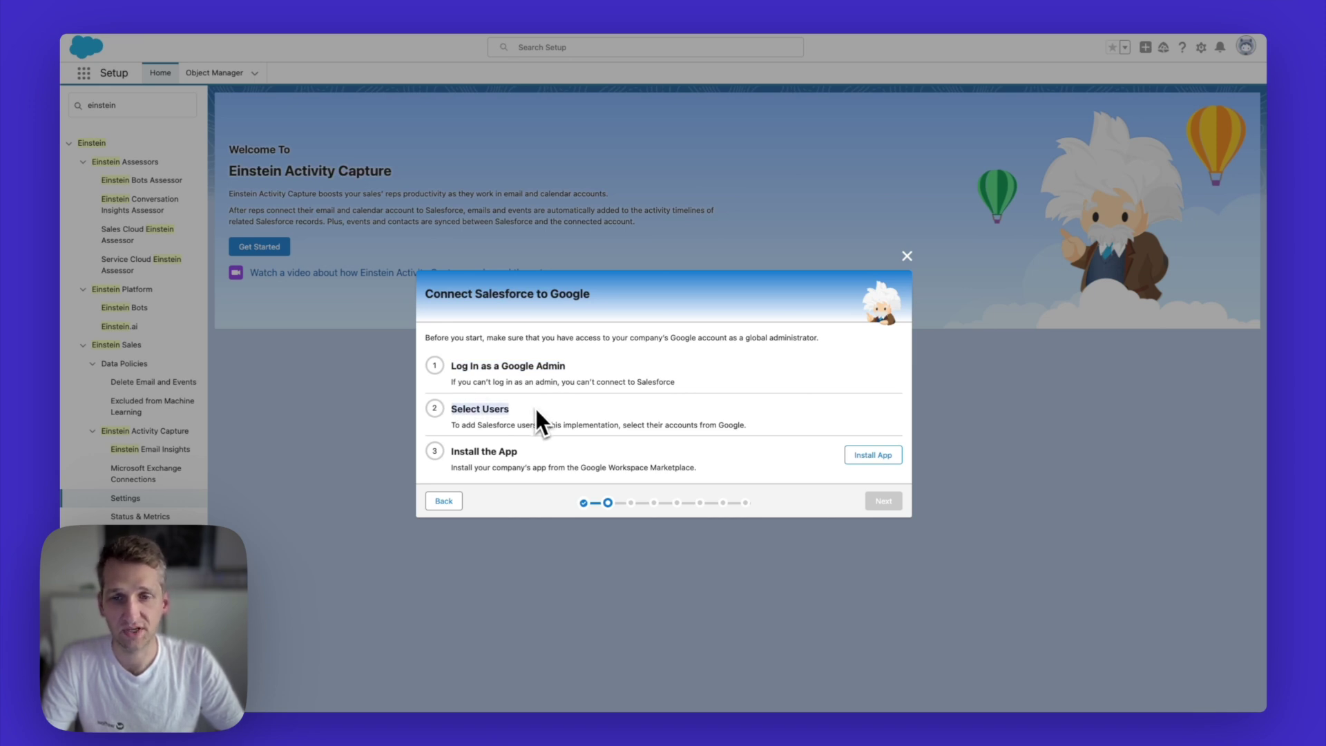
pyautogui.click(537, 410)
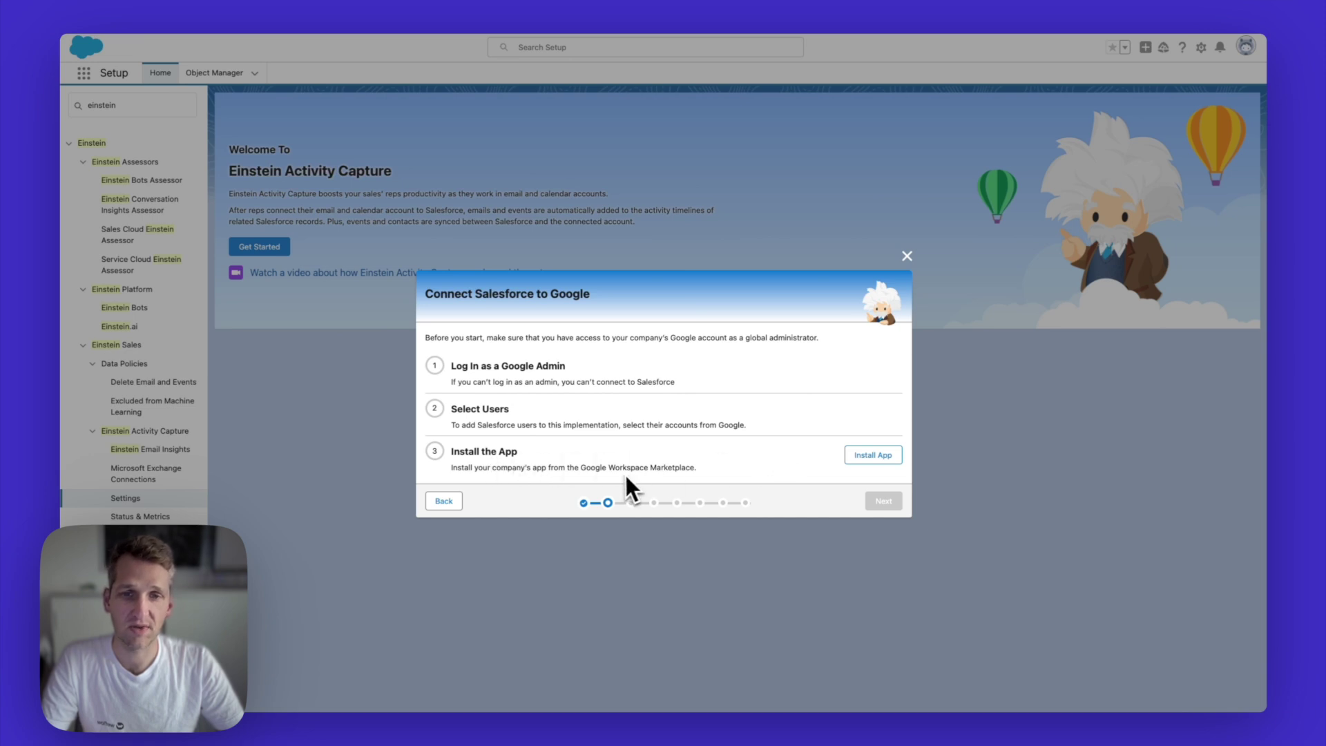
pyautogui.click(878, 457)
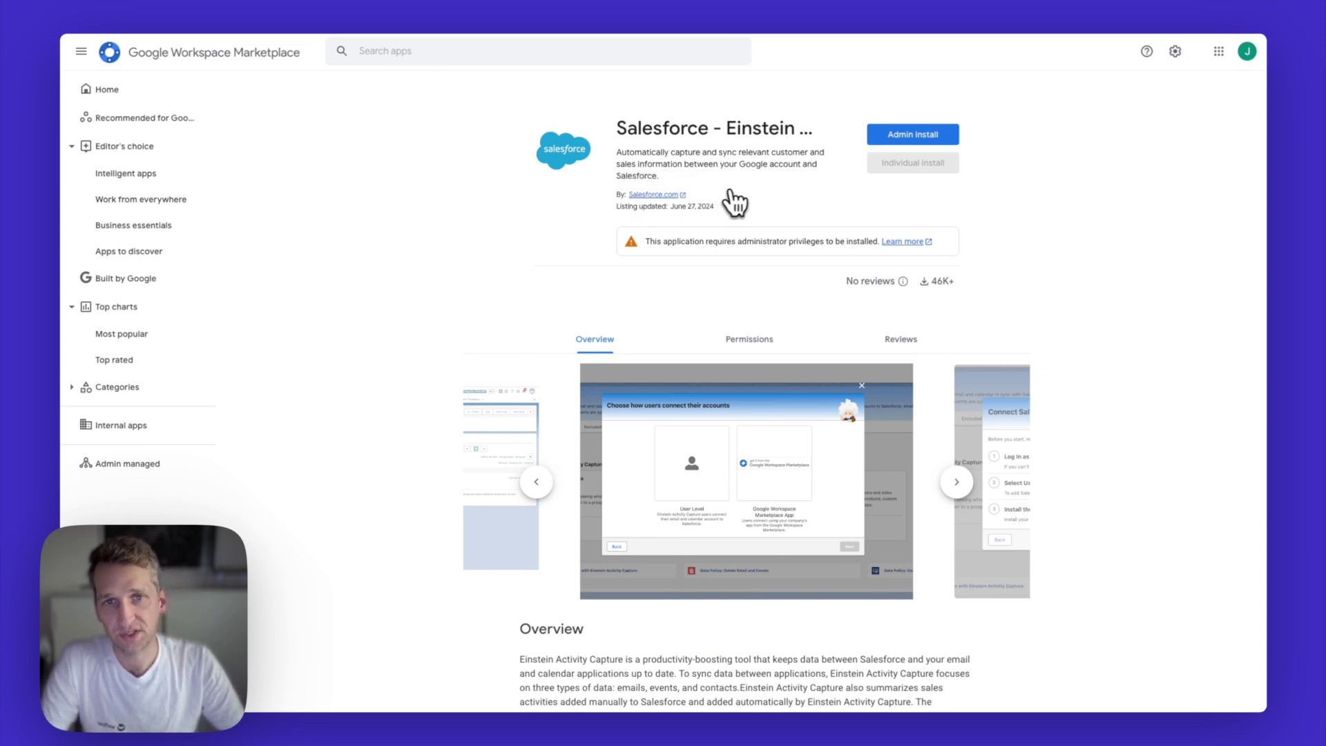
# - Start the admin install of Salesforce - Einstein Activity Capture from its Marketplace listing
pyautogui.click(909, 137)
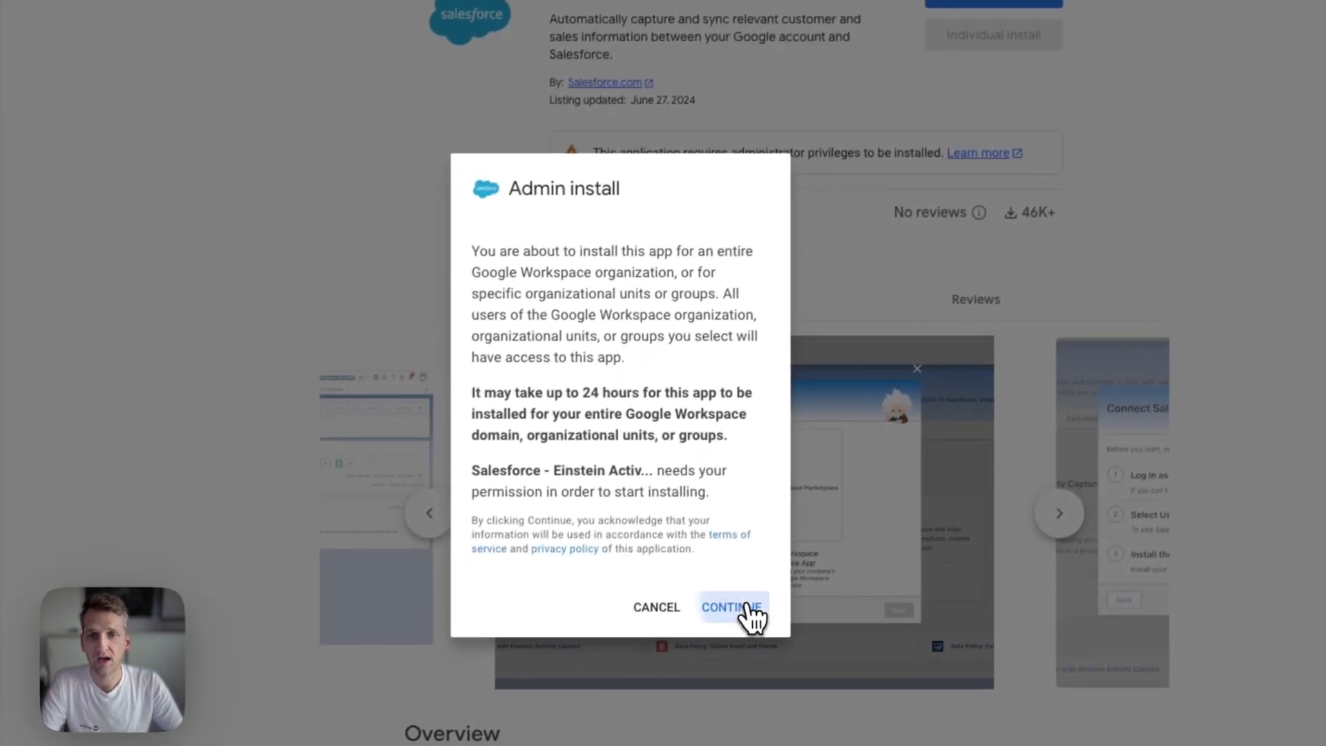
pyautogui.click(749, 608)
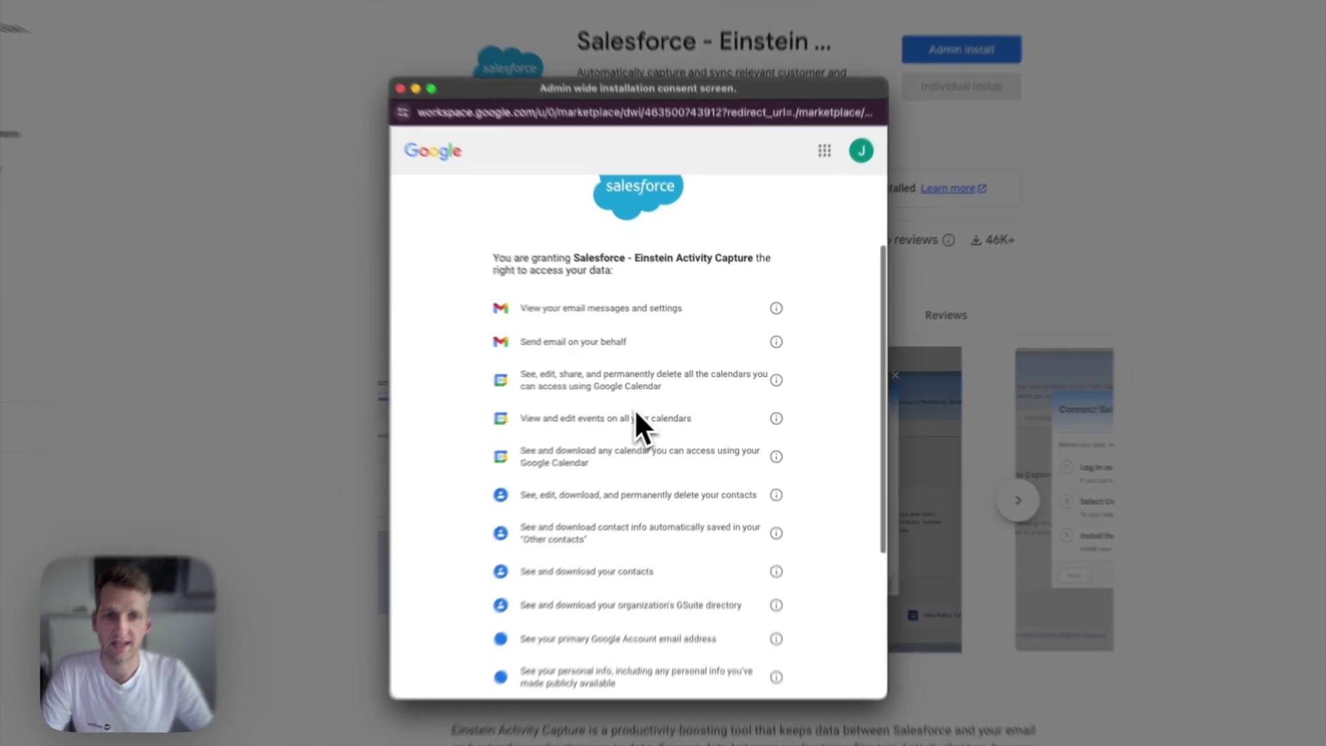
pyautogui.scroll(-5, 617, 410)
pyautogui.scroll(5, 617, 411)
pyautogui.scroll(-10, 617, 410)
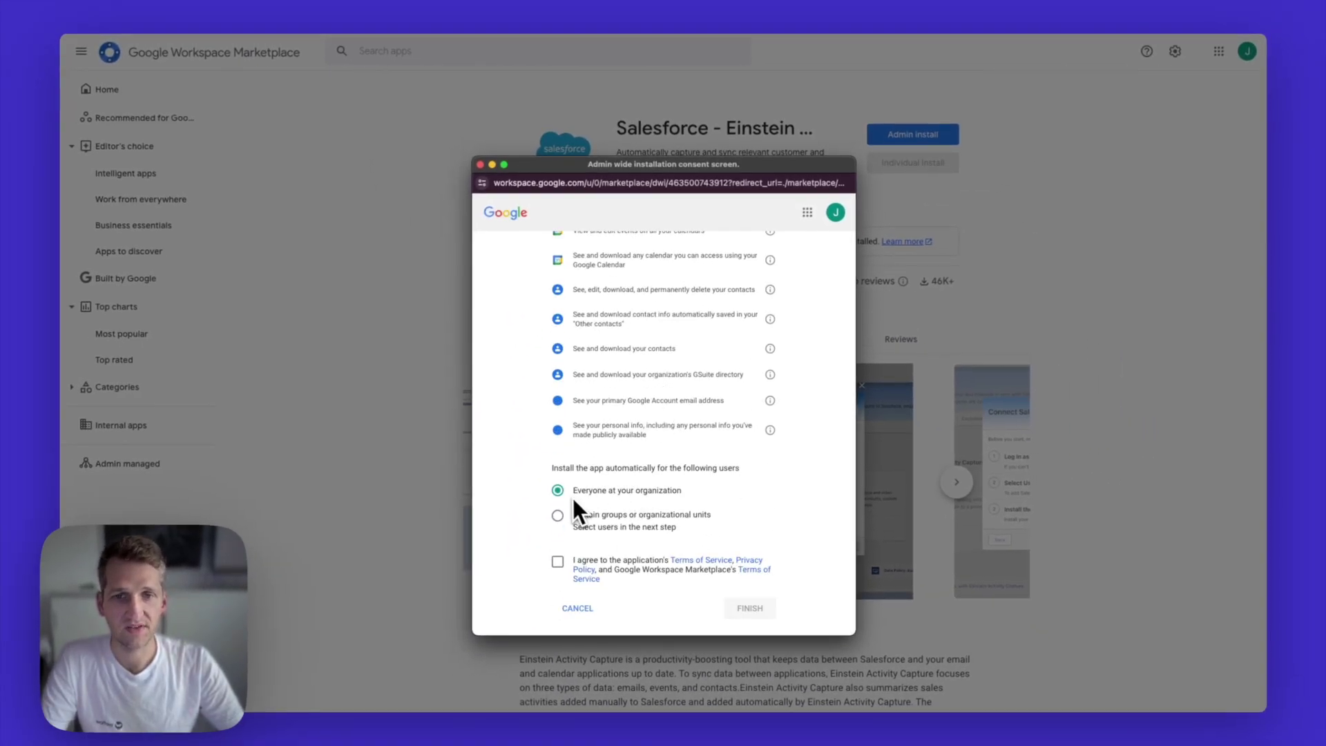
# - Install the app for everyone at the organization, agreeing to the terms of service
pyautogui.click(630, 515)
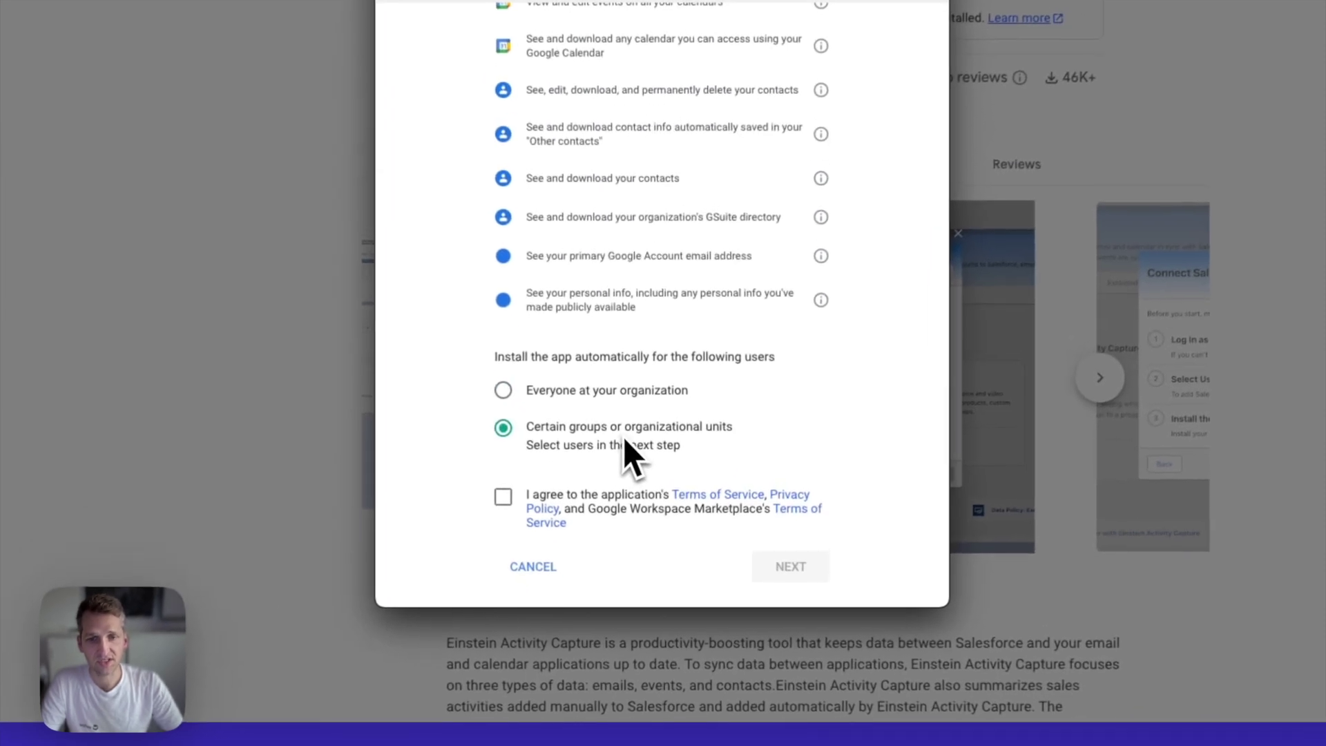
pyautogui.click(630, 395)
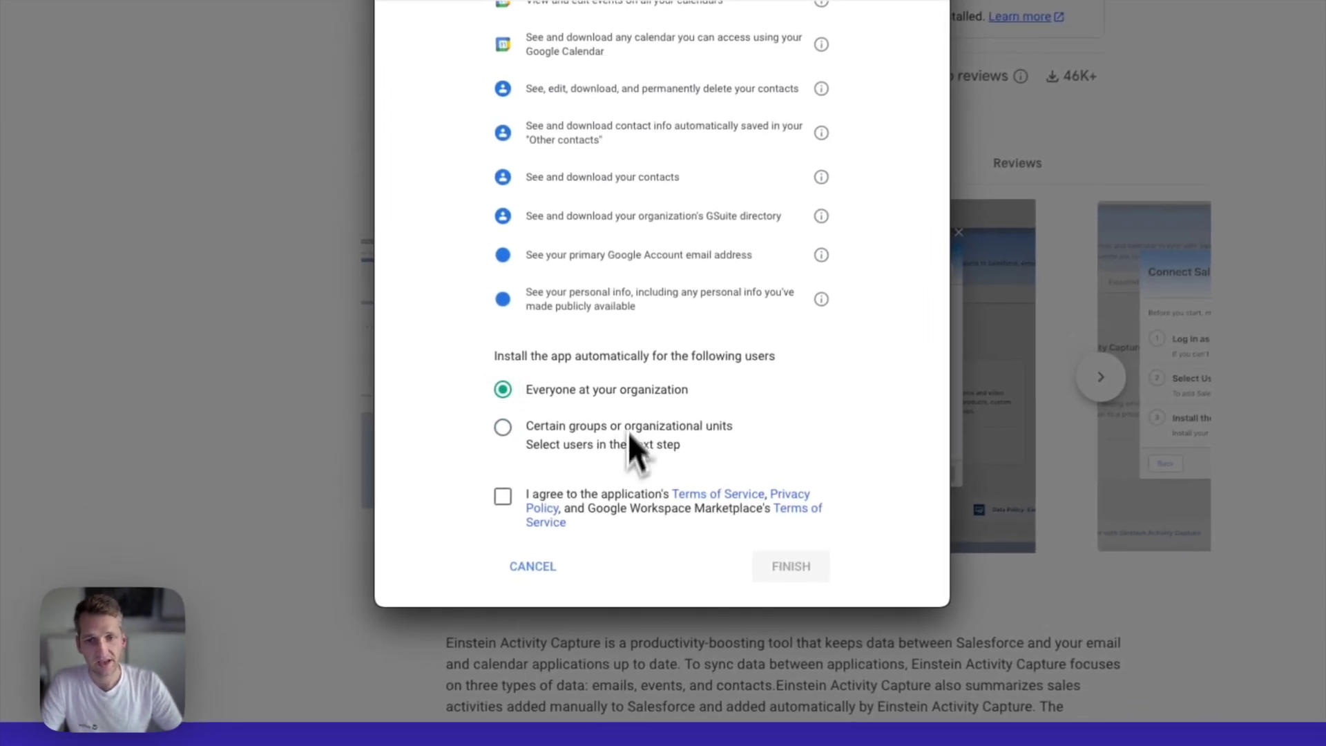
pyautogui.click(508, 497)
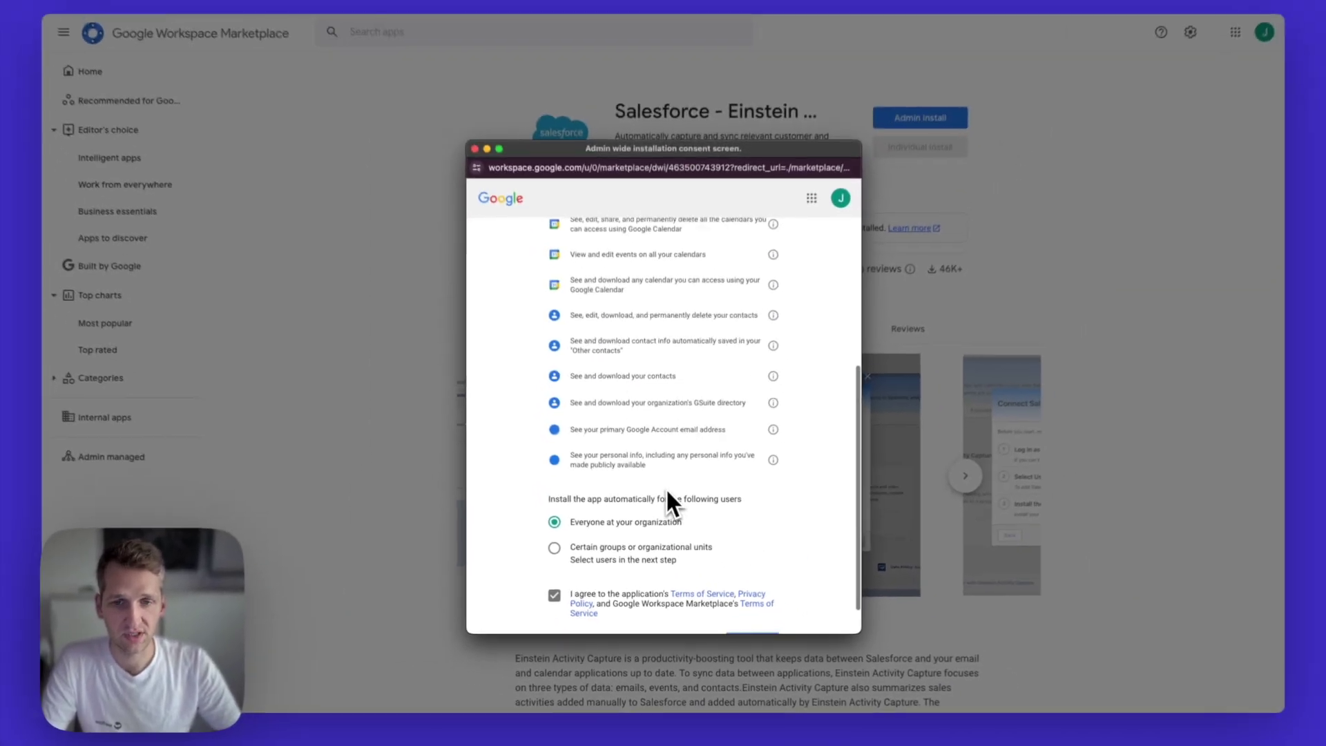
pyautogui.scroll(-2, 667, 492)
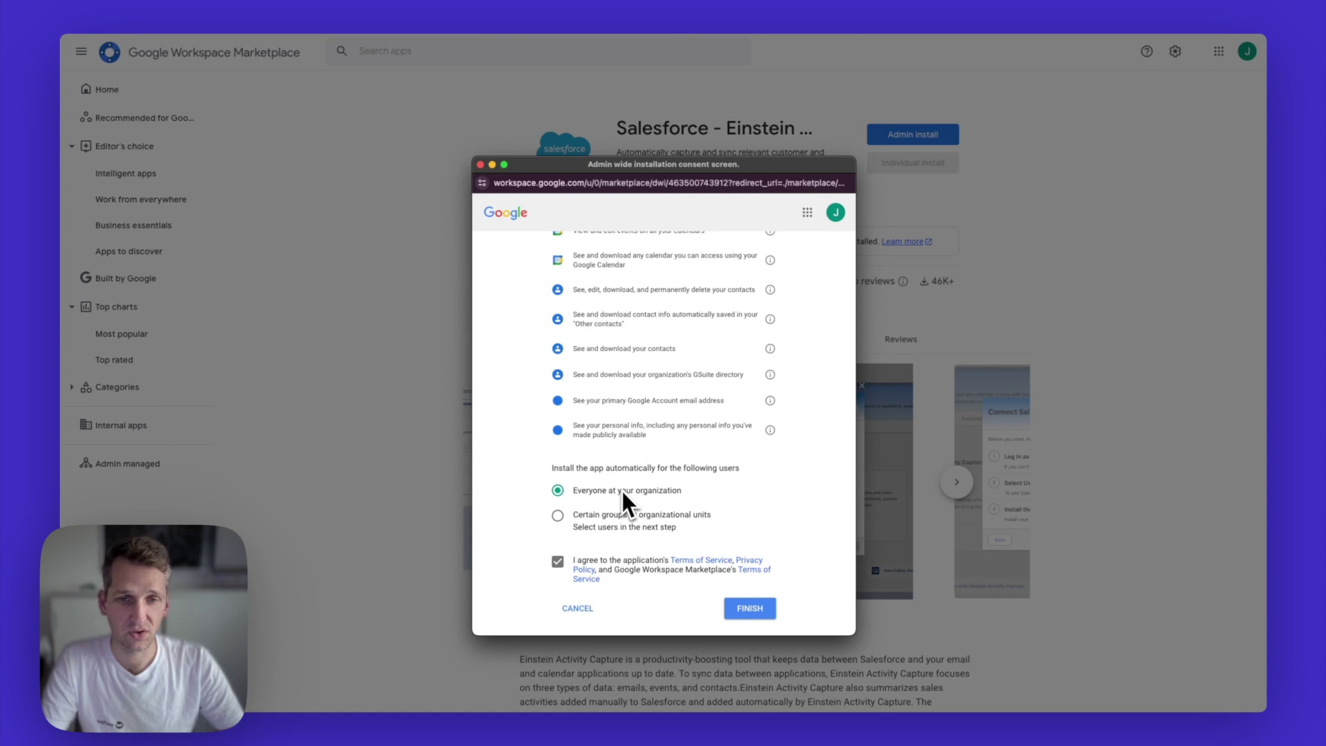
pyautogui.scroll(5, 616, 424)
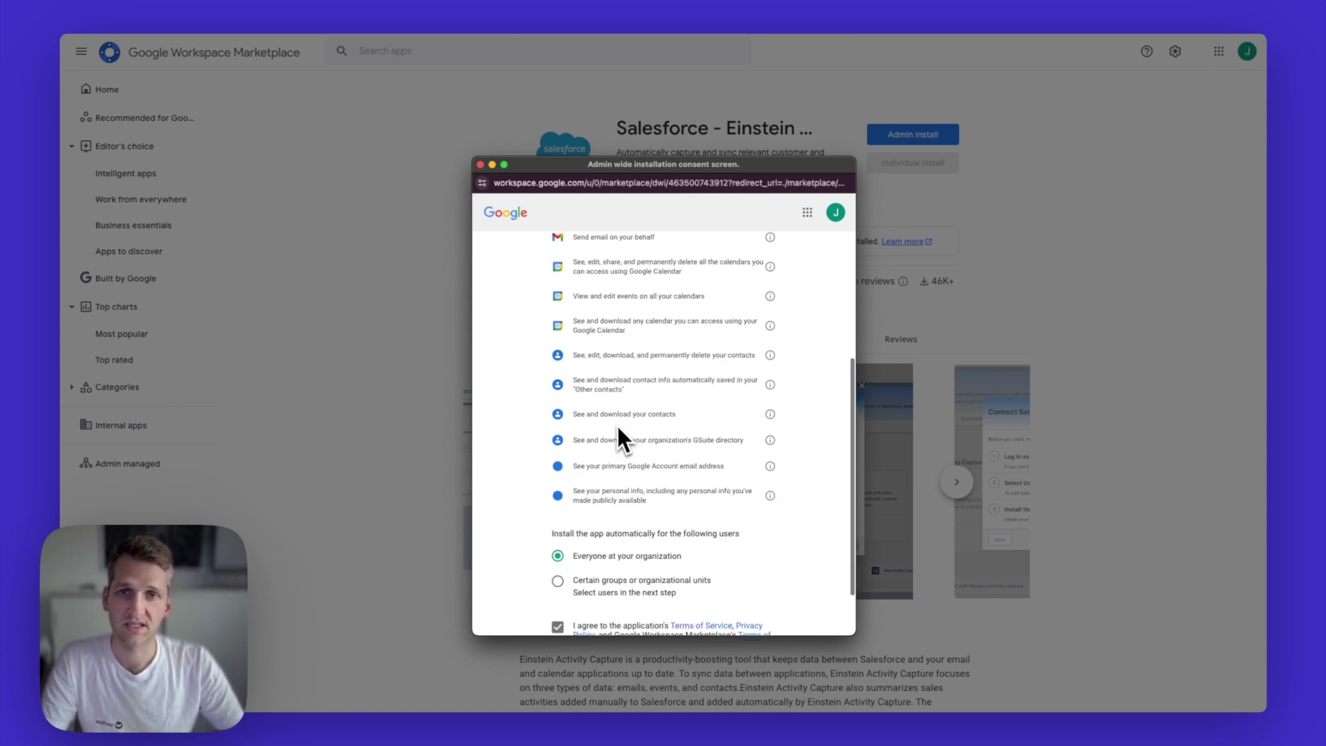
pyautogui.scroll(-5, 623, 438)
pyautogui.scroll(-1, 624, 442)
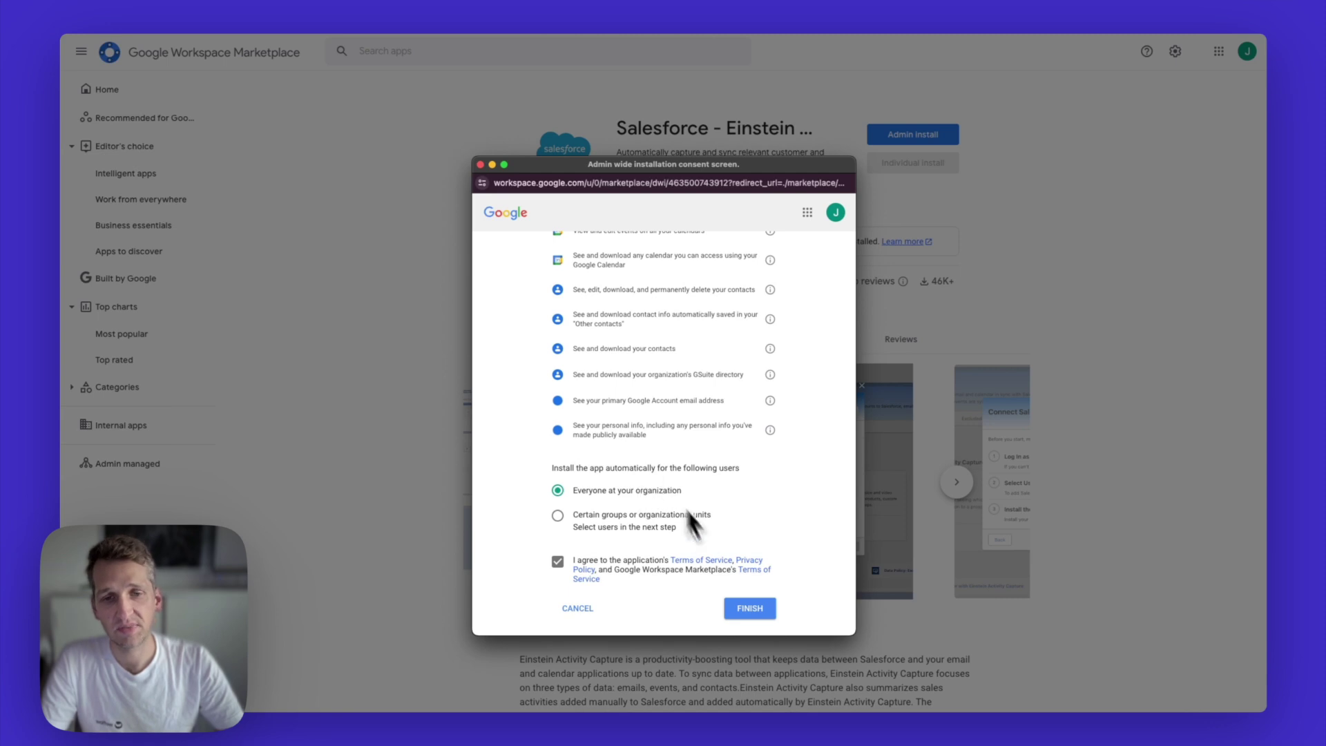
pyautogui.click(753, 609)
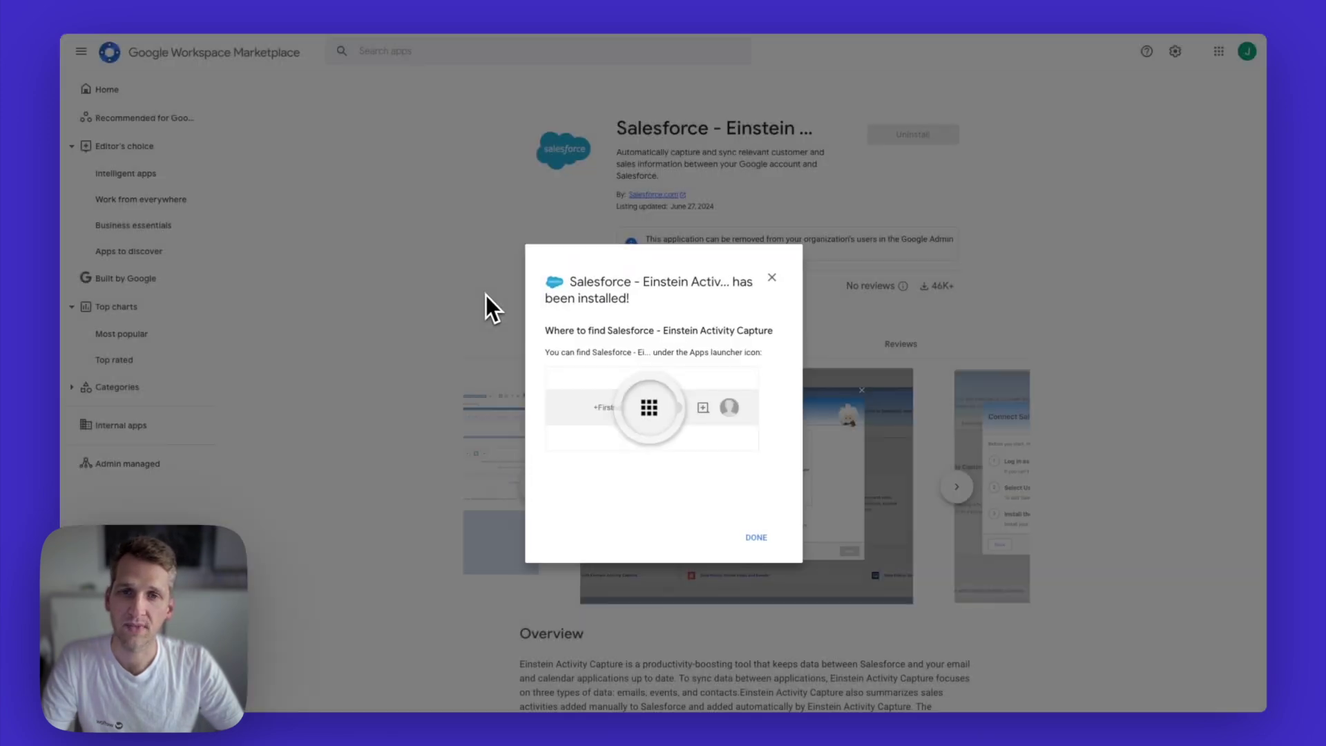
pyautogui.click(755, 538)
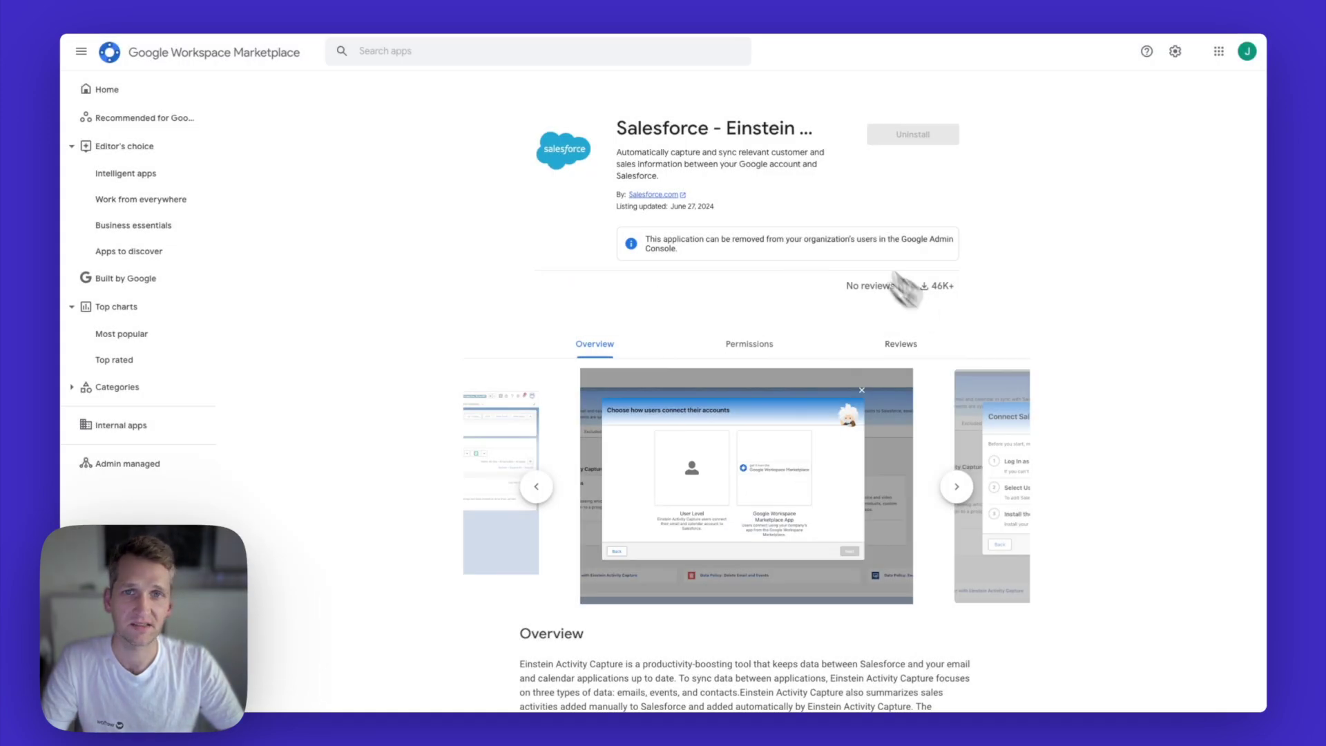
# - Launch the Salesforce - Einstein Activity Capture tile from the Google apps launcher
pyautogui.click(1220, 51)
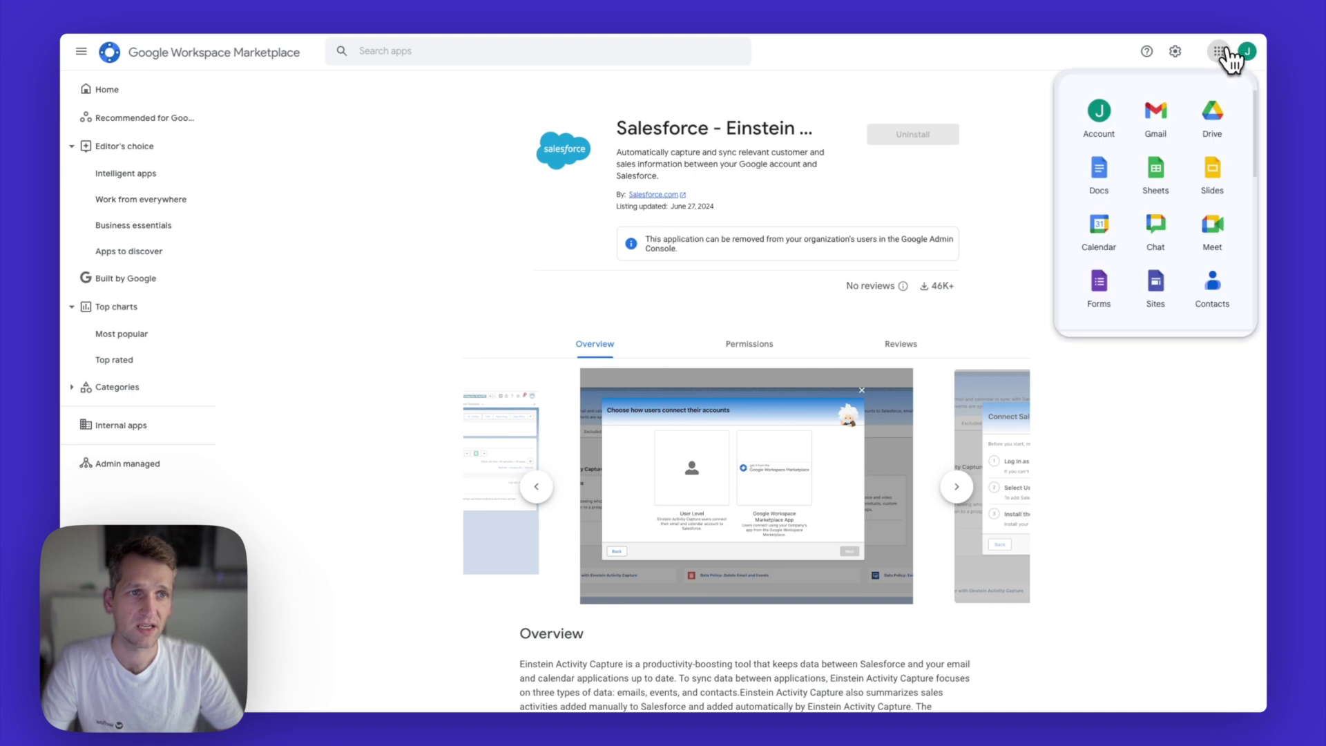
pyautogui.scroll(-10, 1162, 186)
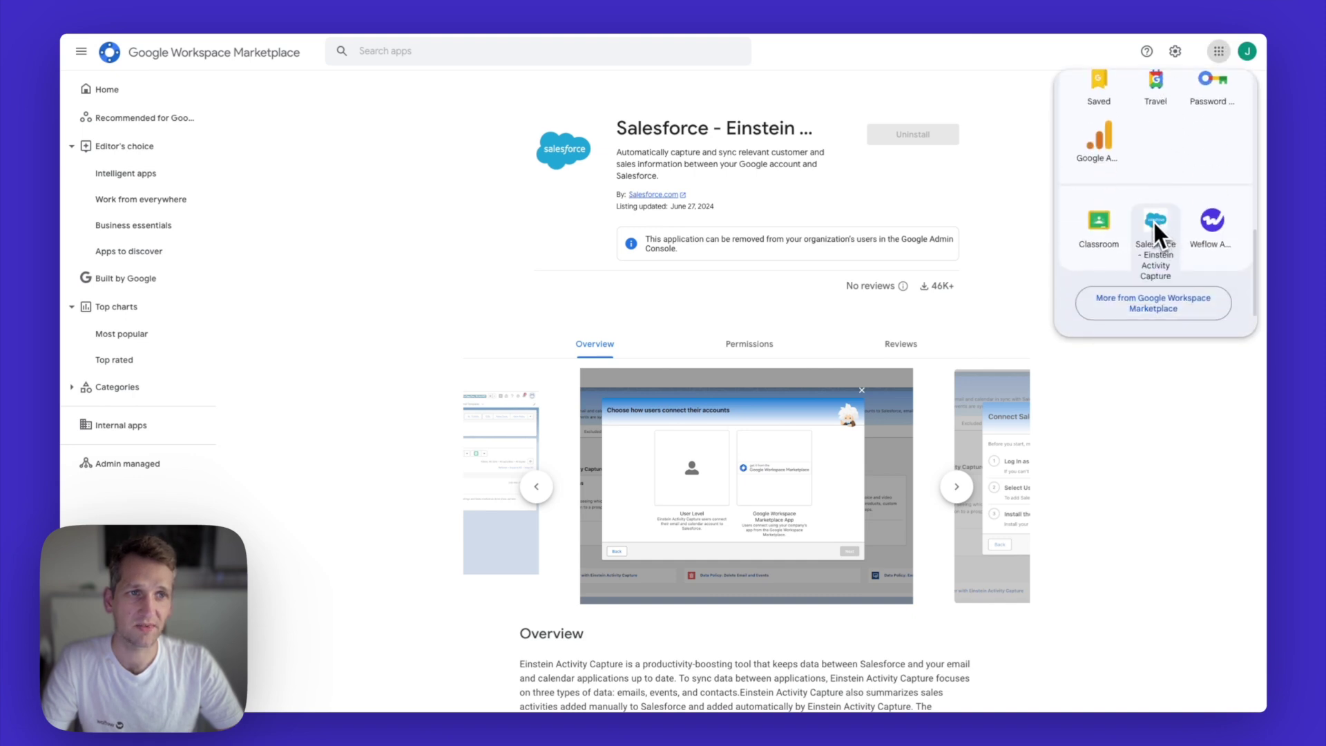
pyautogui.click(1218, 52)
pyautogui.click(1220, 54)
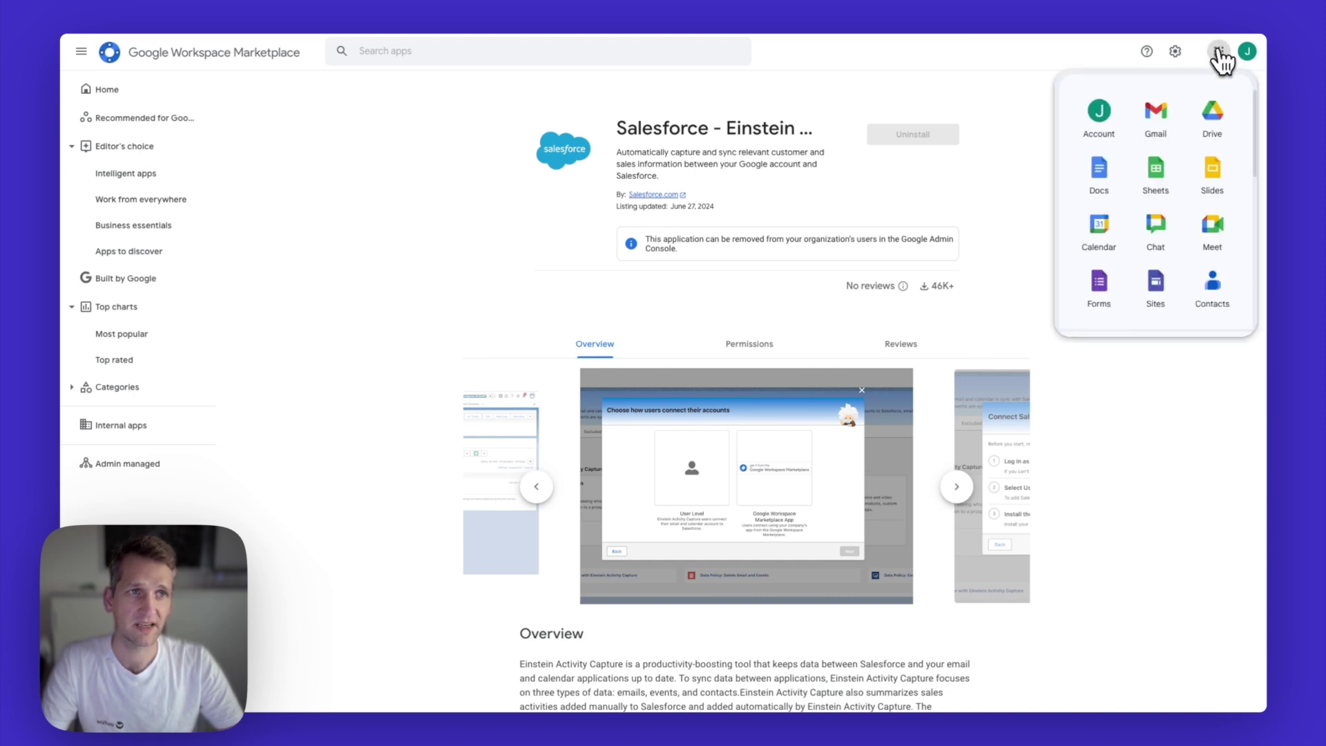
pyautogui.scroll(-10, 1184, 193)
pyautogui.click(1158, 252)
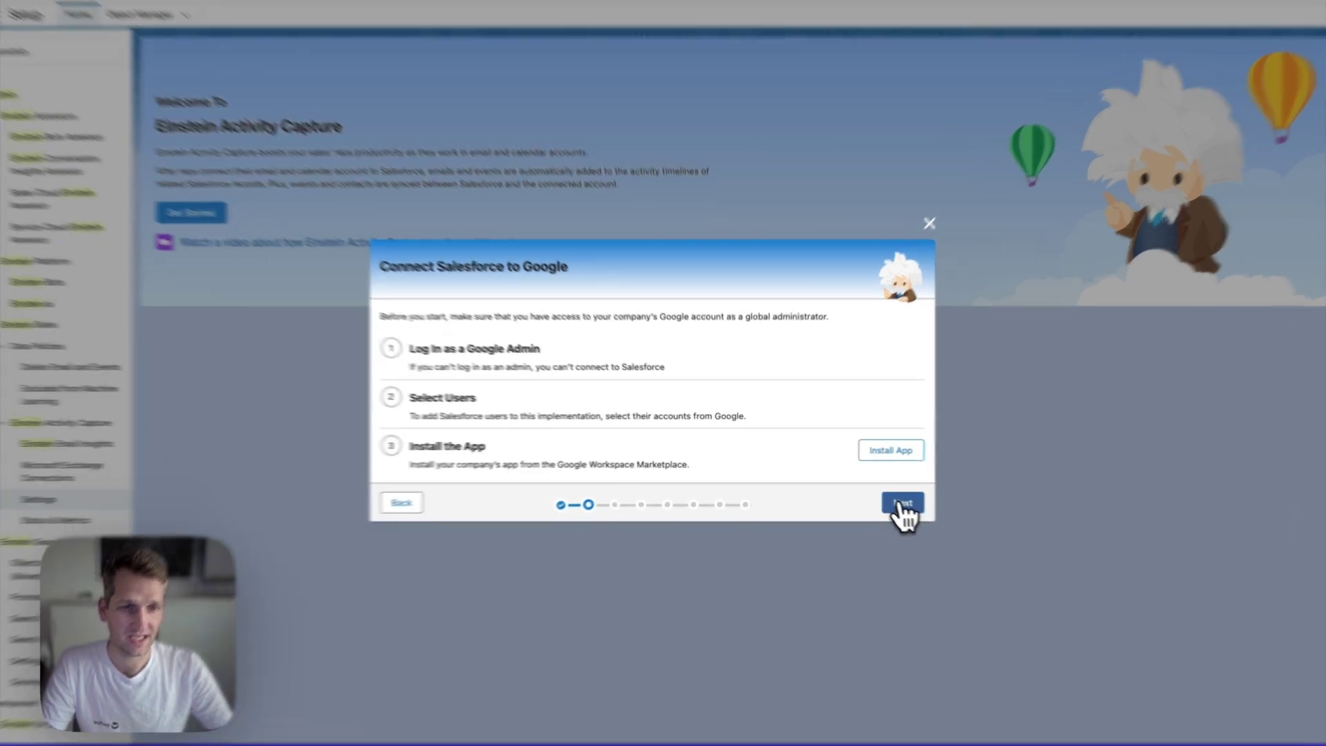
# - Name the configuration 'Google Workspace EAC', continue to Review Sync Settings and disable Contacts sync
pyautogui.click(885, 503)
pyautogui.click(526, 367)
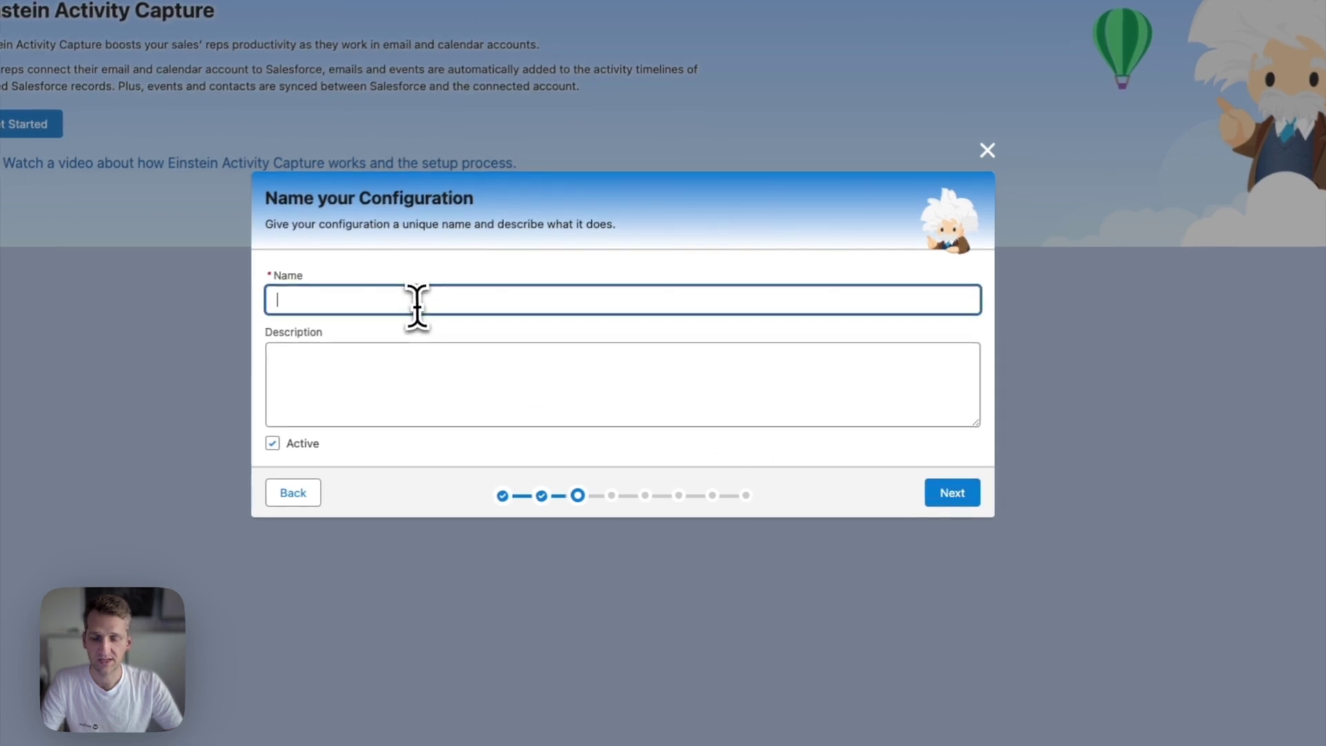
pyautogui.write('Google Work')
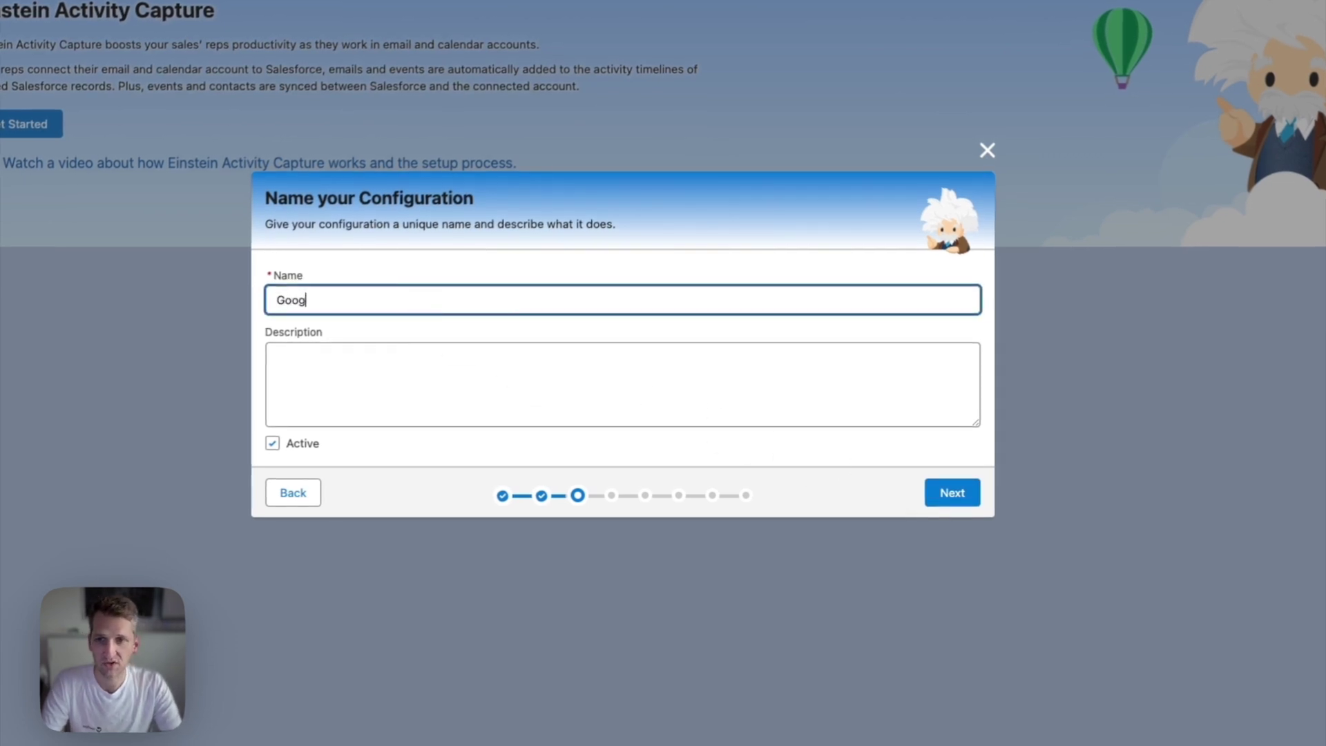
pyautogui.write('space EAC')
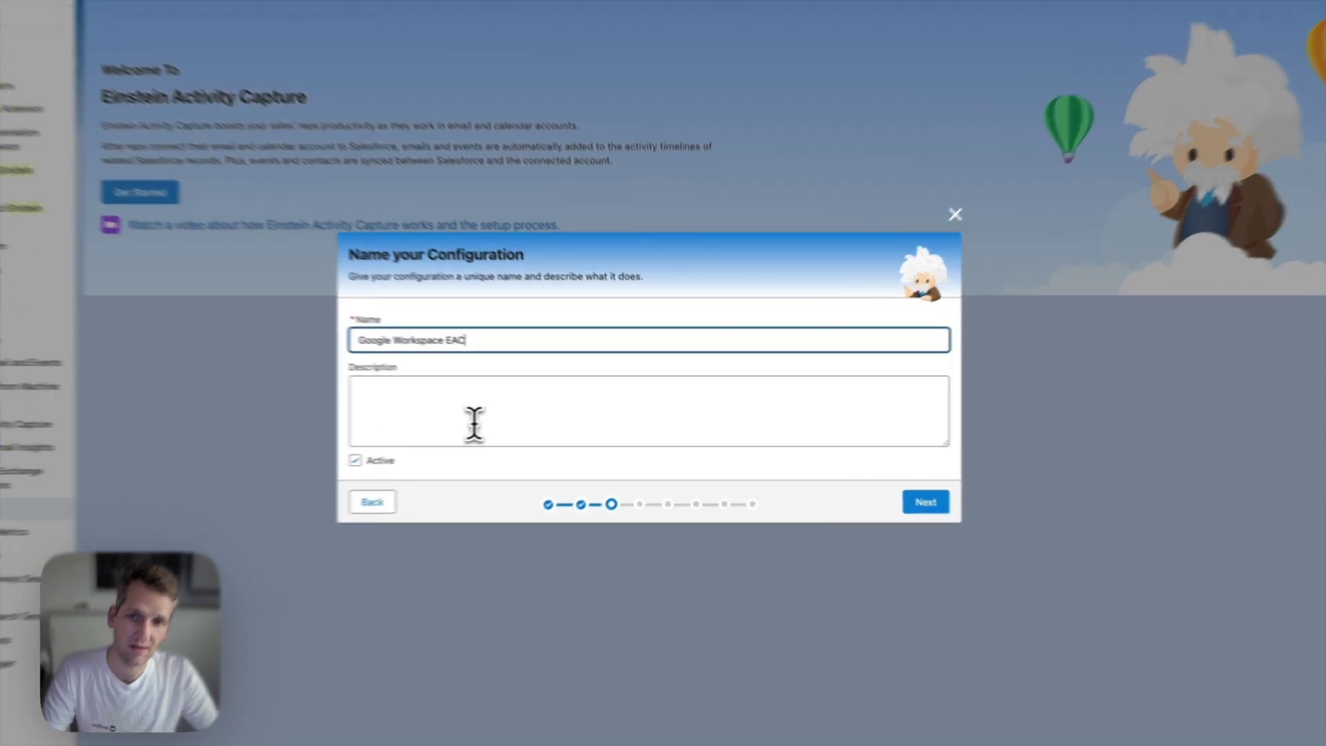
pyautogui.click(522, 427)
pyautogui.click(883, 493)
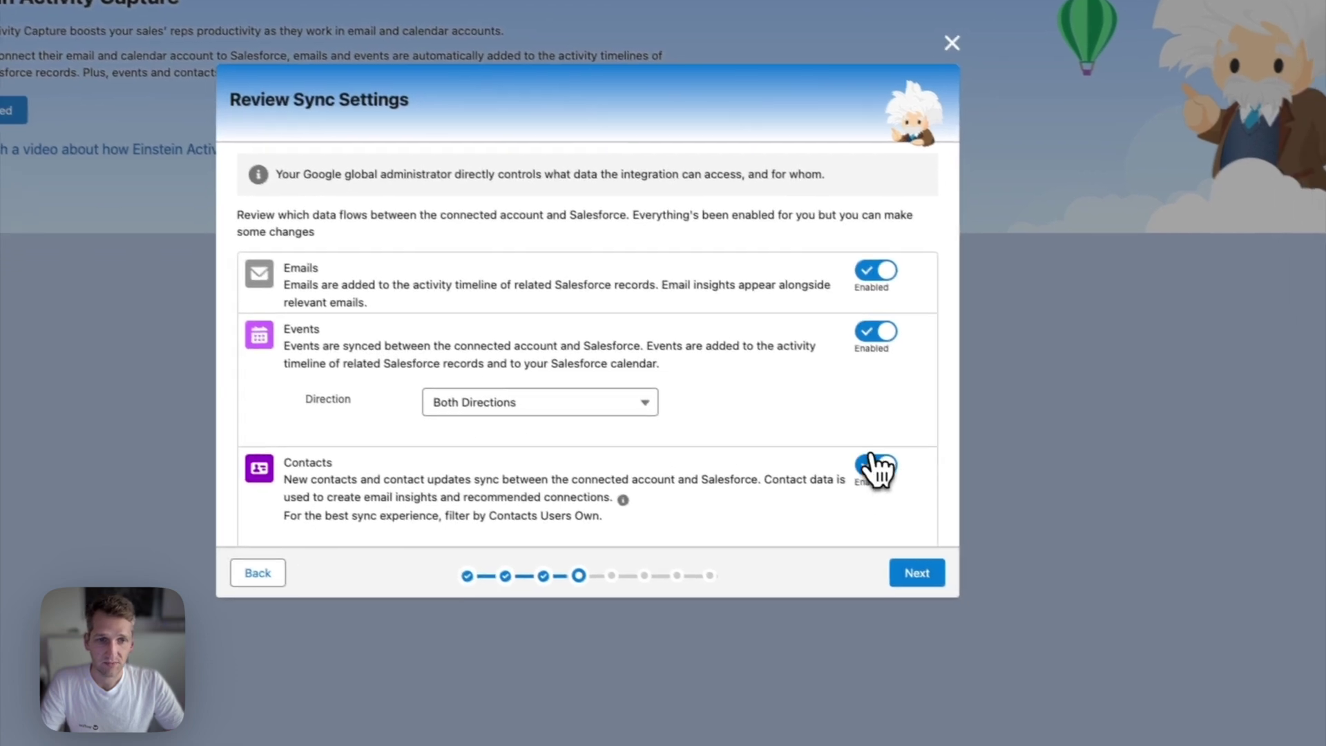
pyautogui.click(874, 465)
# - Make sure Contacts sync ends up Disabled
pyautogui.scroll(-2, 787, 418)
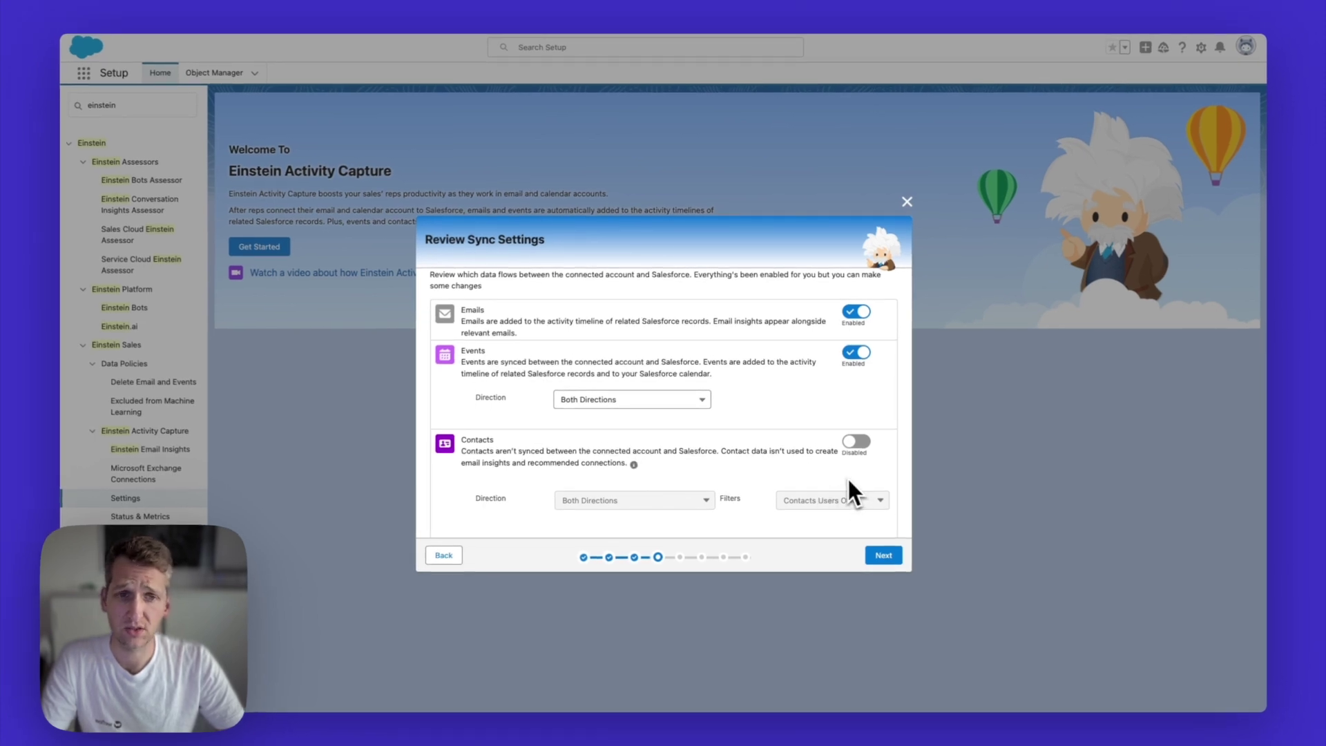
pyautogui.scroll(-1, 850, 487)
pyautogui.click(856, 424)
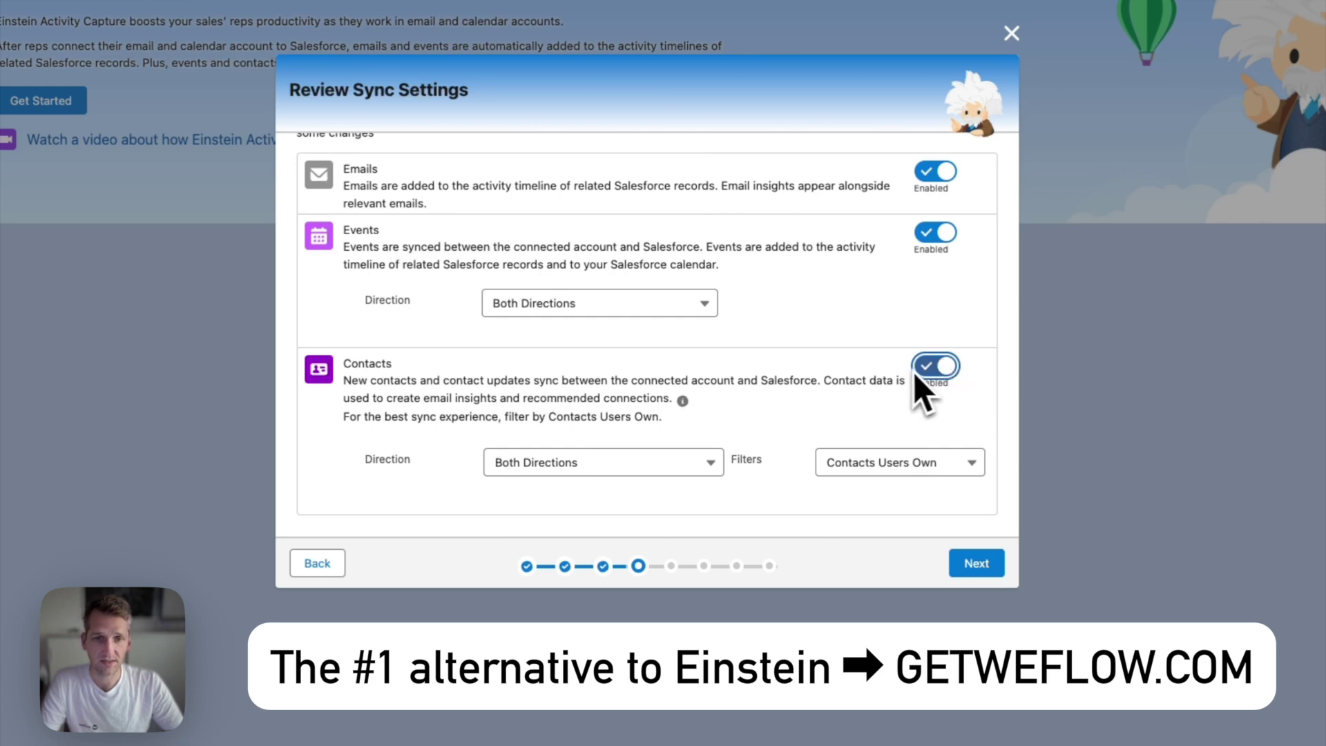
pyautogui.click(932, 366)
pyautogui.scroll(2, 794, 348)
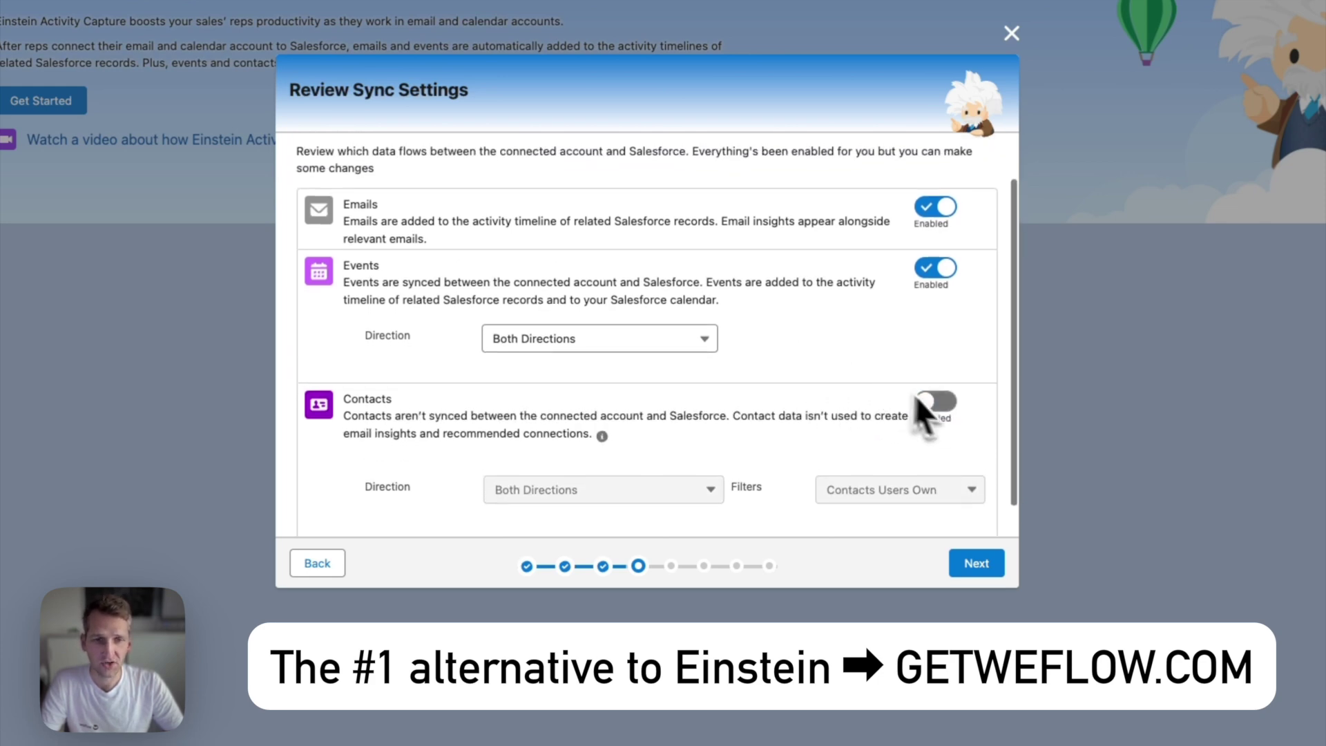
pyautogui.scroll(2, 813, 400)
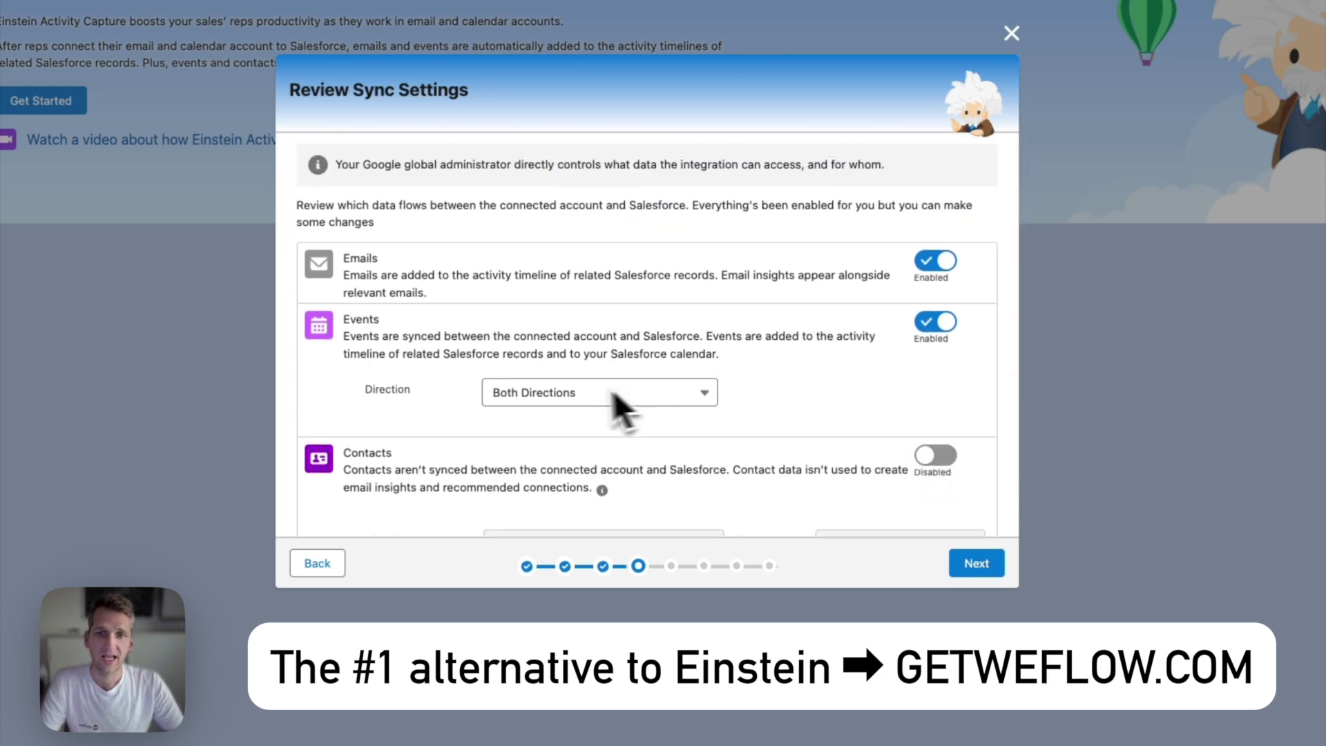
# - Set the Events sync direction to 'Google Suite to Salesforce' and continue to Advanced Settings
pyautogui.click(546, 392)
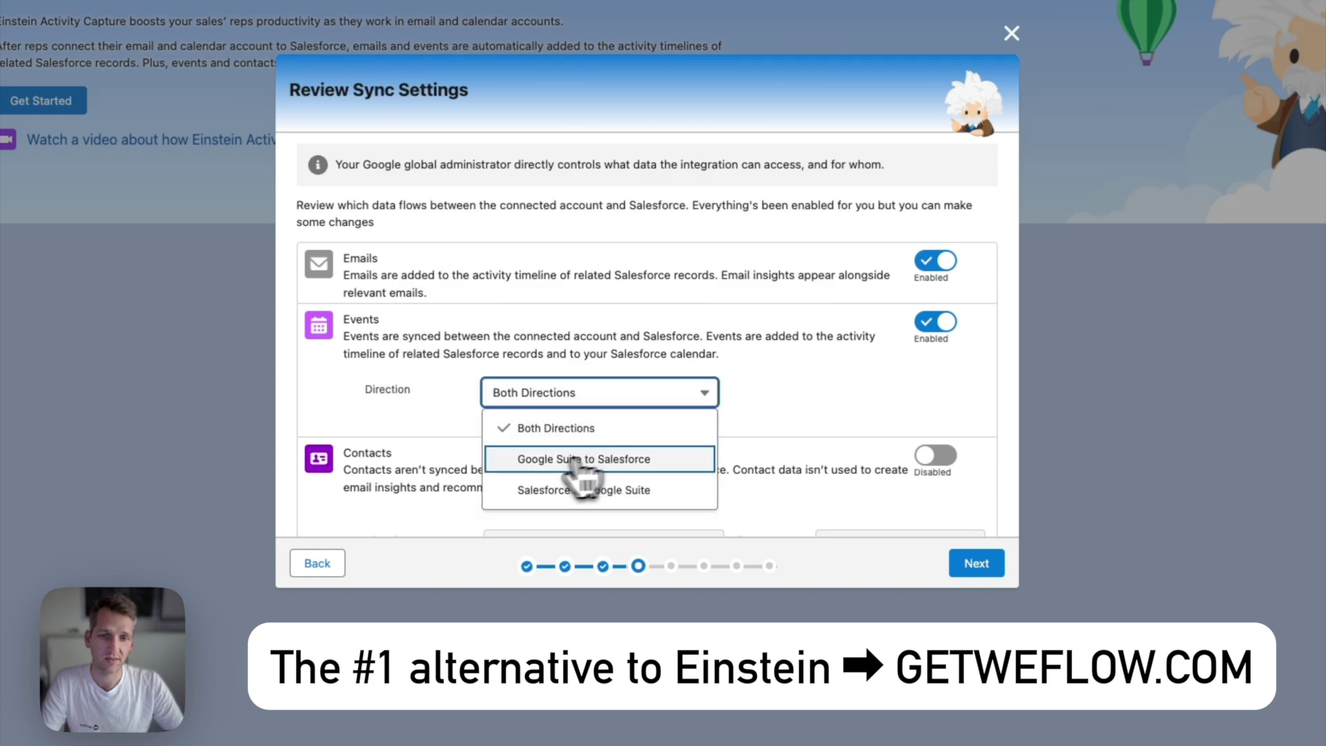
pyautogui.click(632, 462)
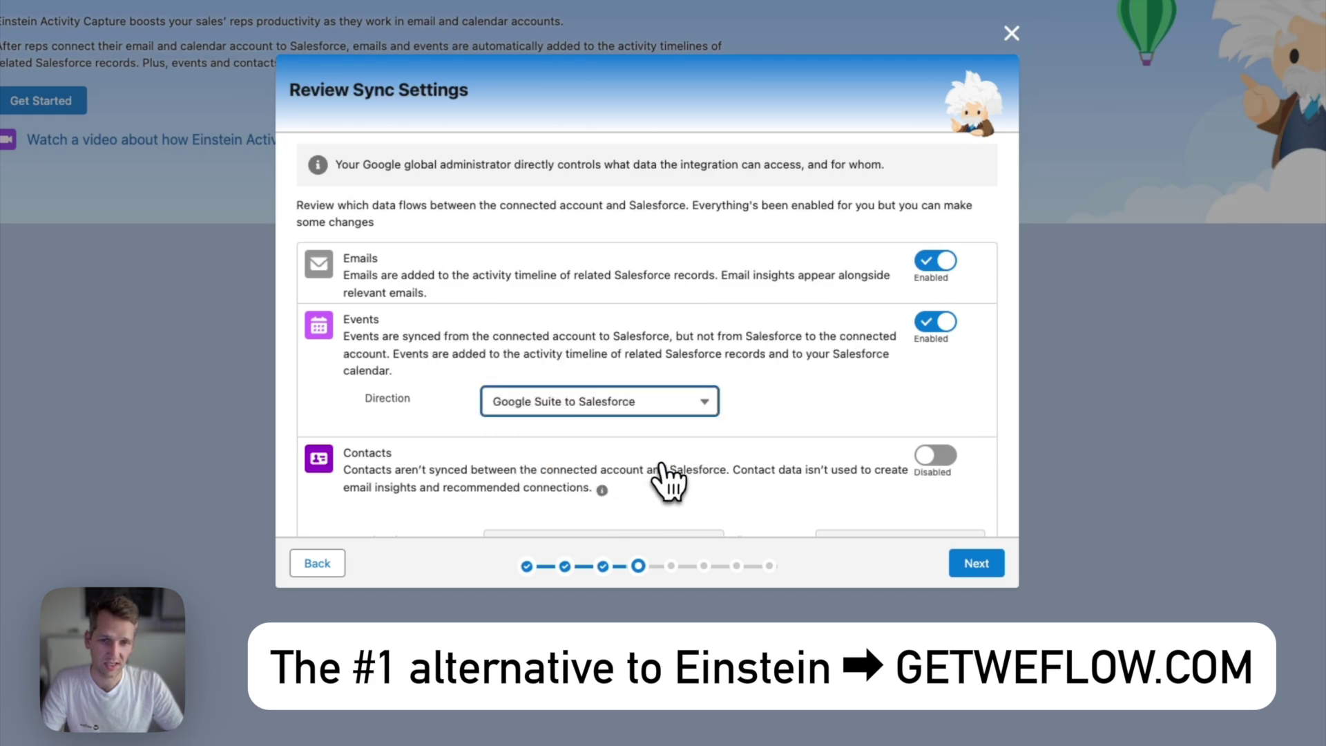
pyautogui.click(632, 413)
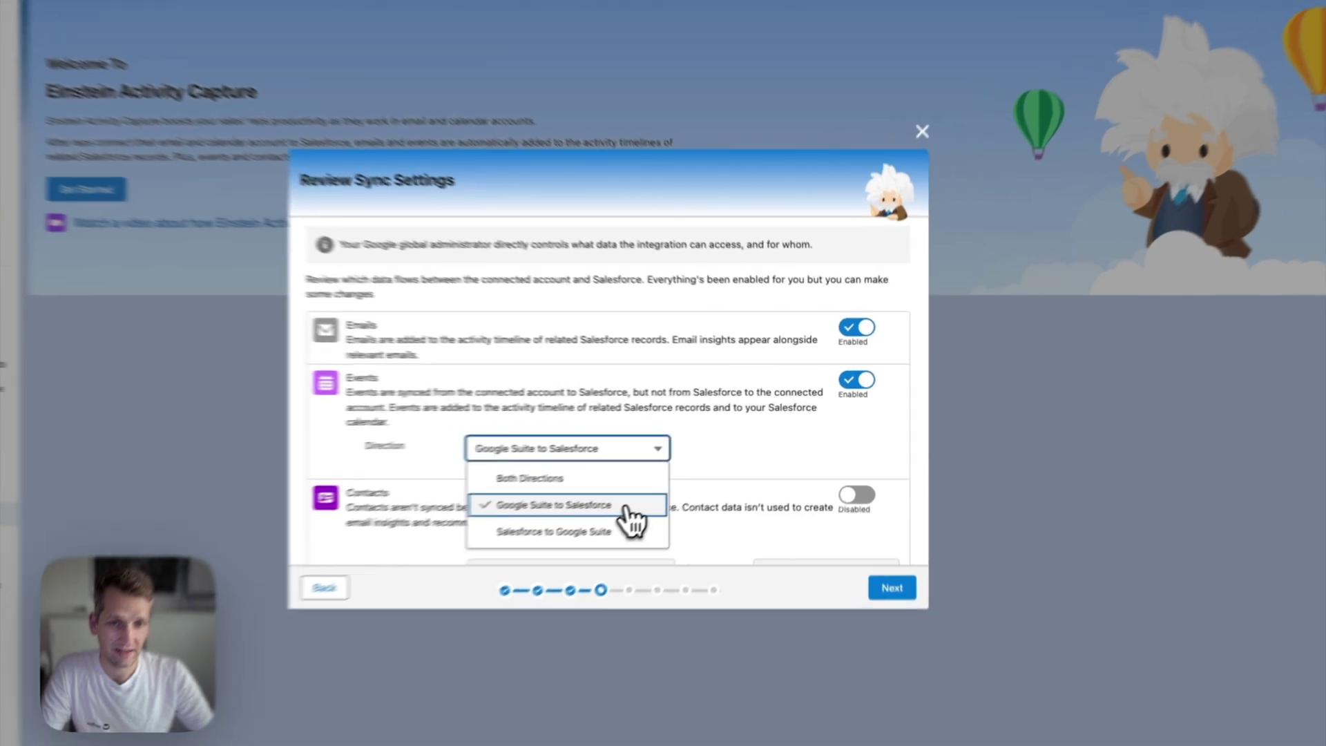
pyautogui.click(685, 502)
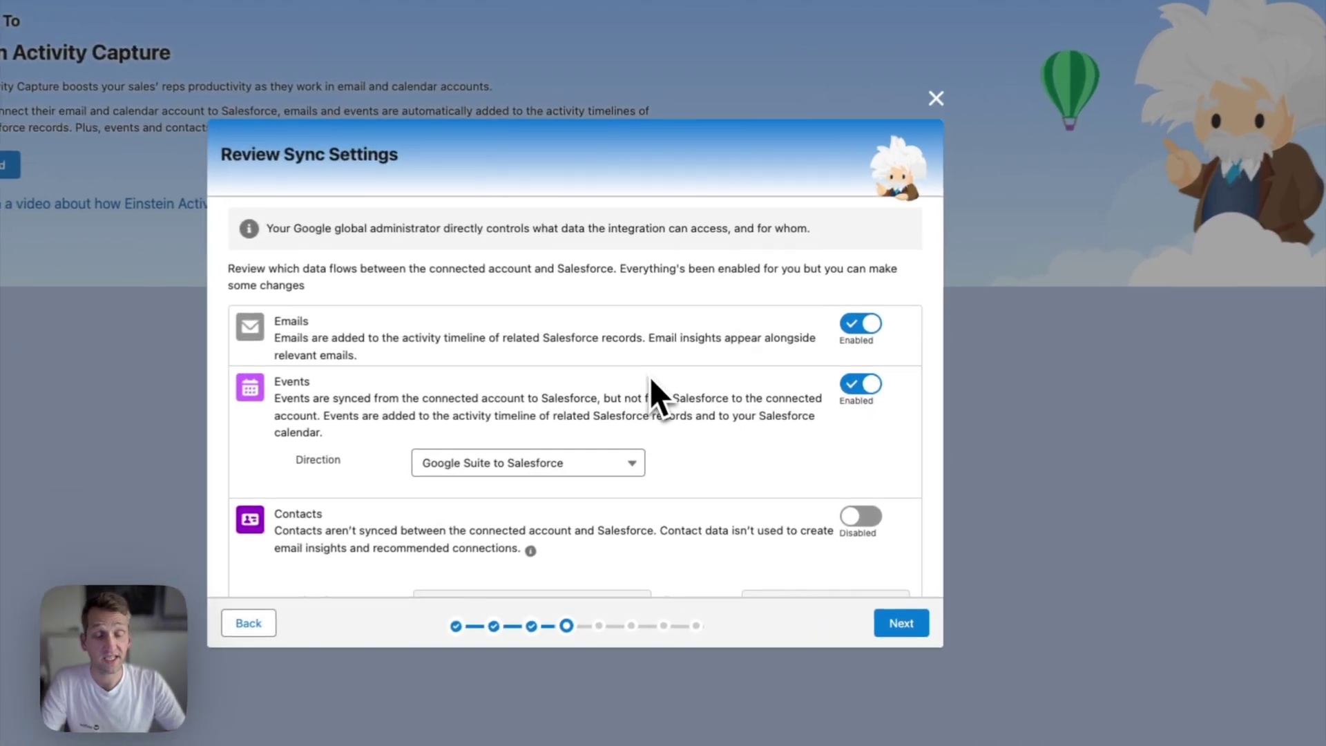
pyautogui.scroll(-3, 740, 413)
pyautogui.scroll(3, 743, 413)
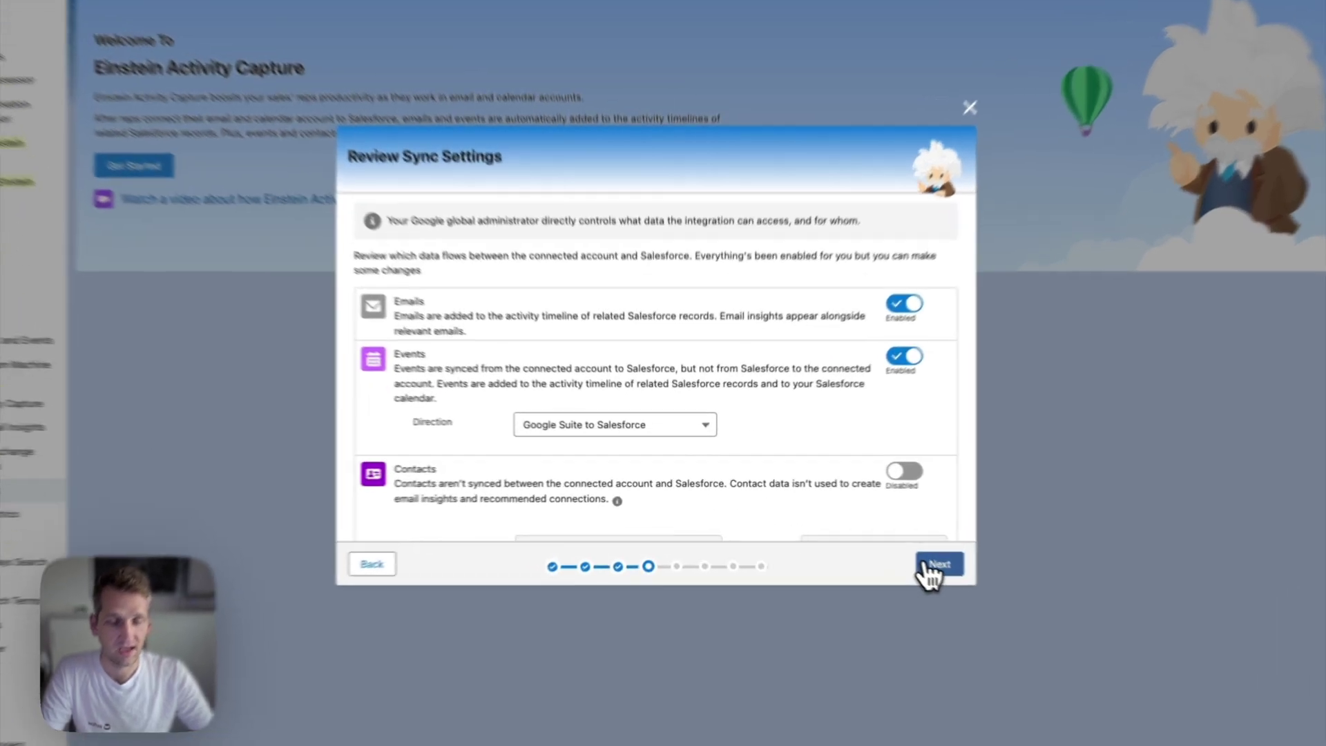
pyautogui.click(936, 567)
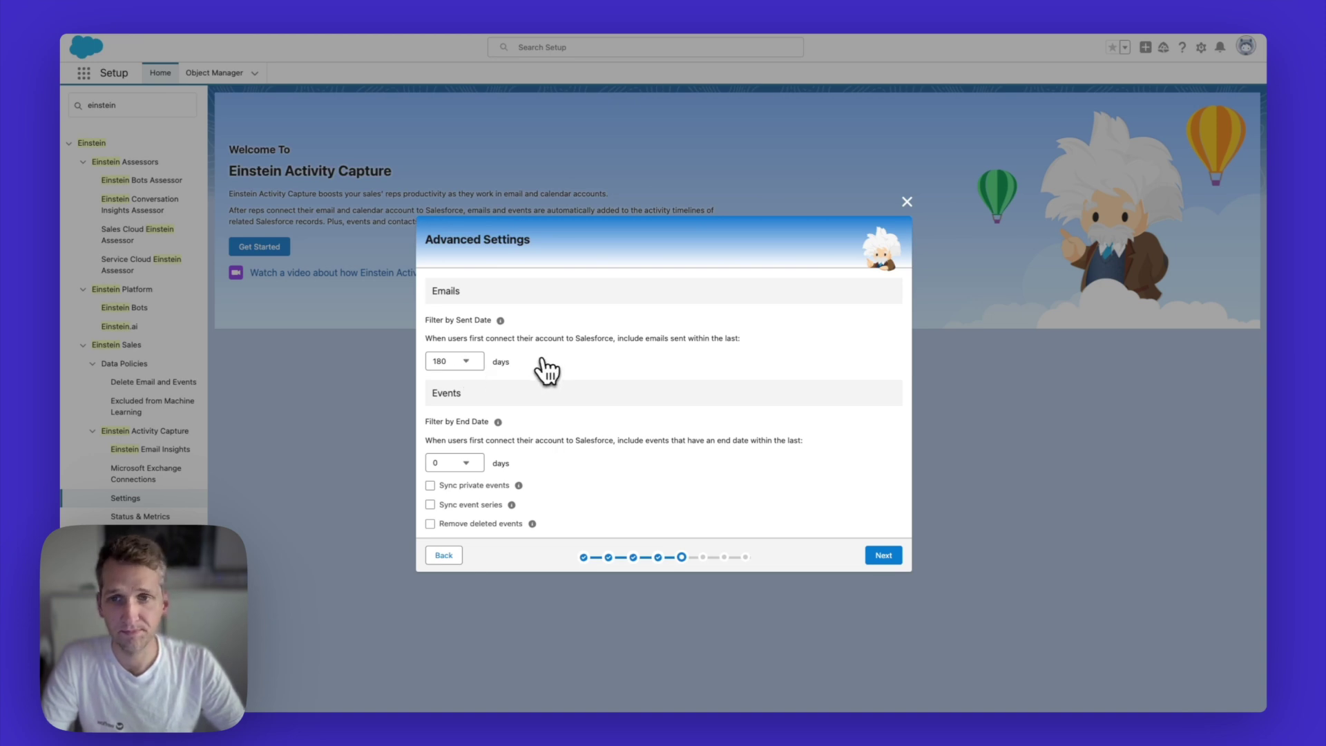
# - Set the Emails Filter by Sent Date to the last 180 days
pyautogui.click(454, 360)
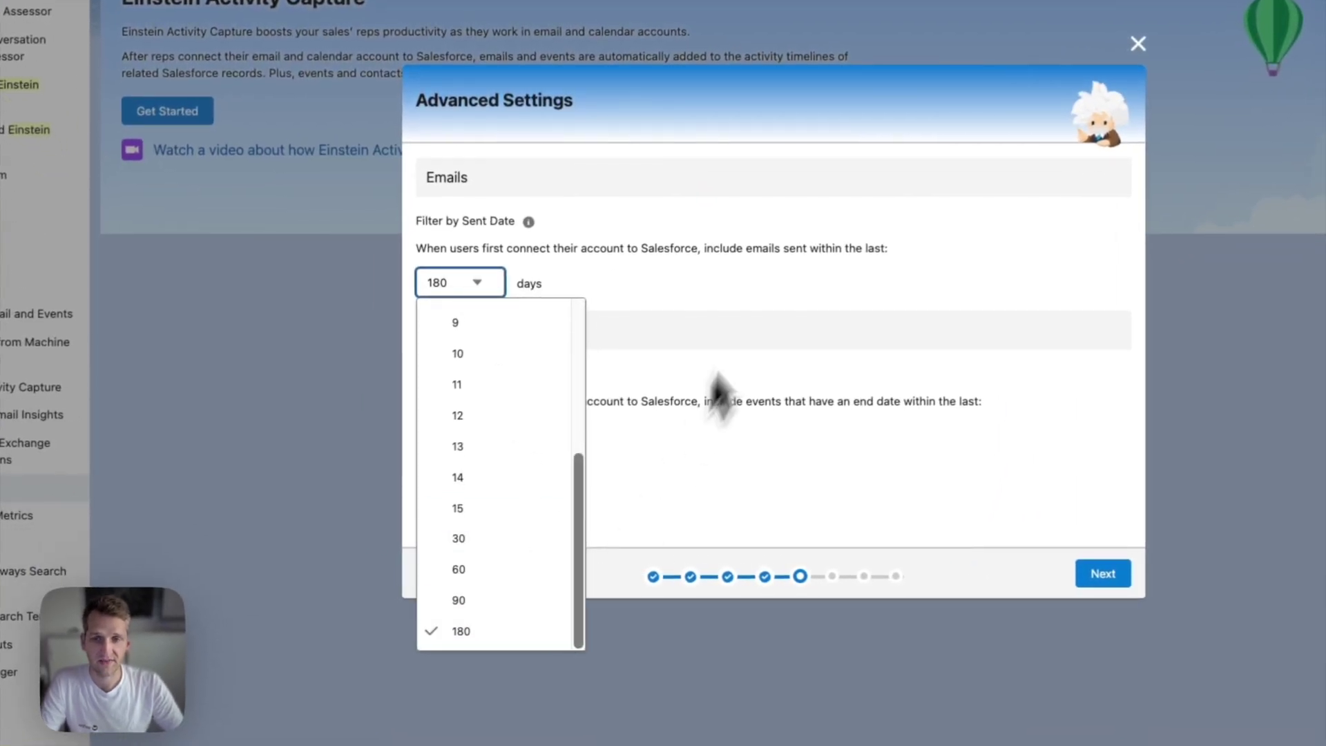
pyautogui.click(734, 281)
pyautogui.scroll(-3, 733, 284)
pyautogui.scroll(1, 531, 234)
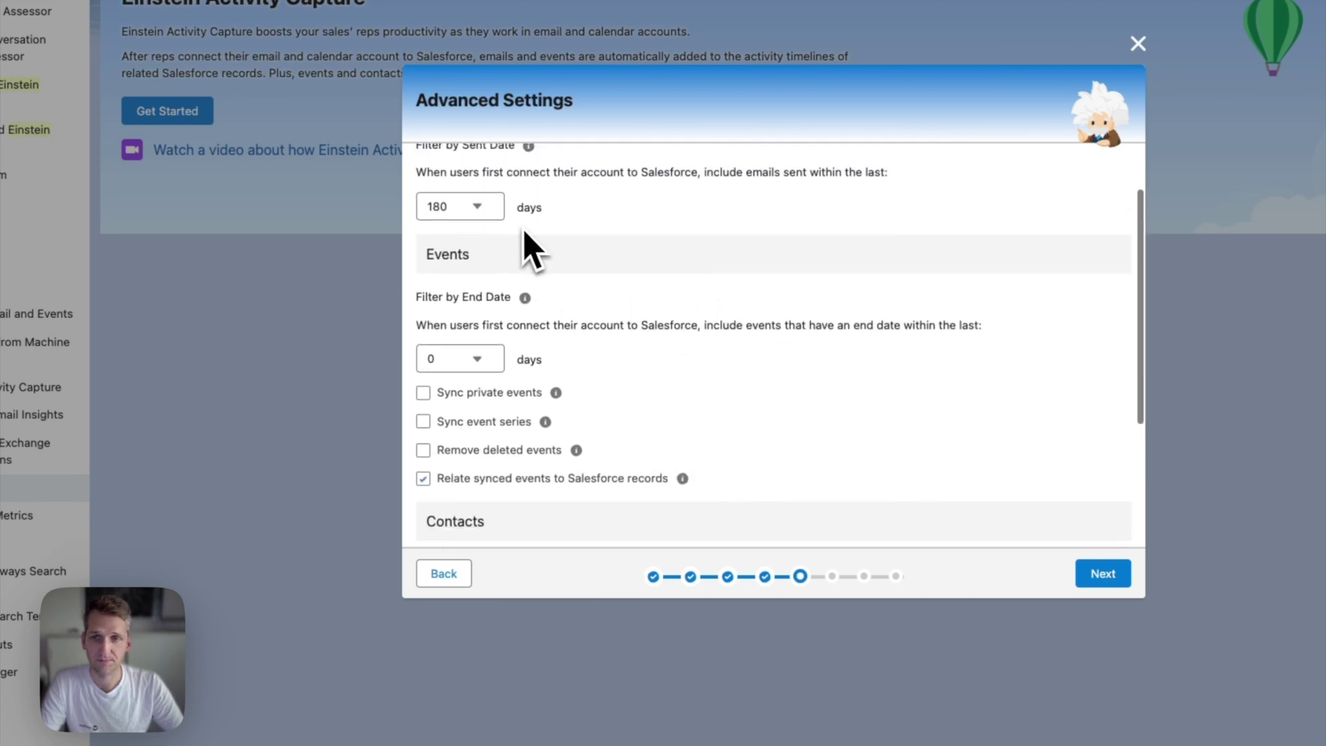
pyautogui.click(473, 214)
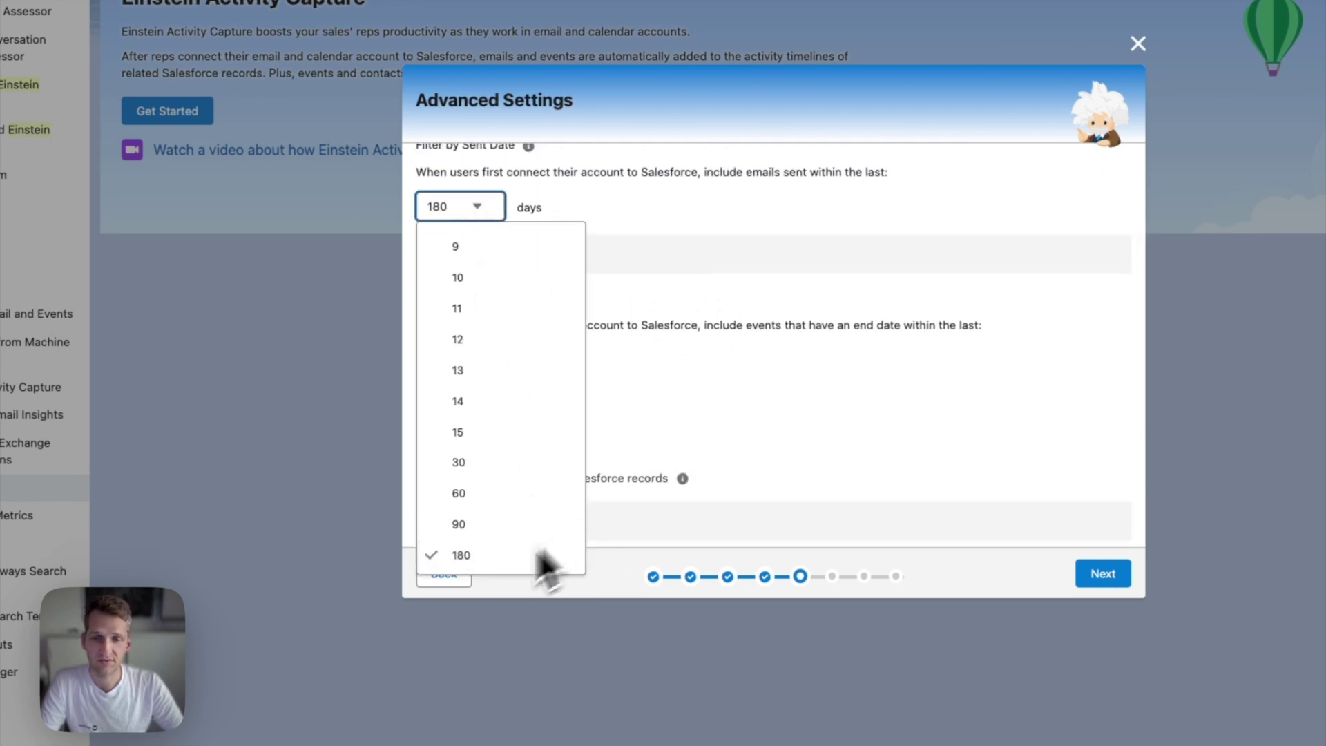
pyautogui.click(644, 204)
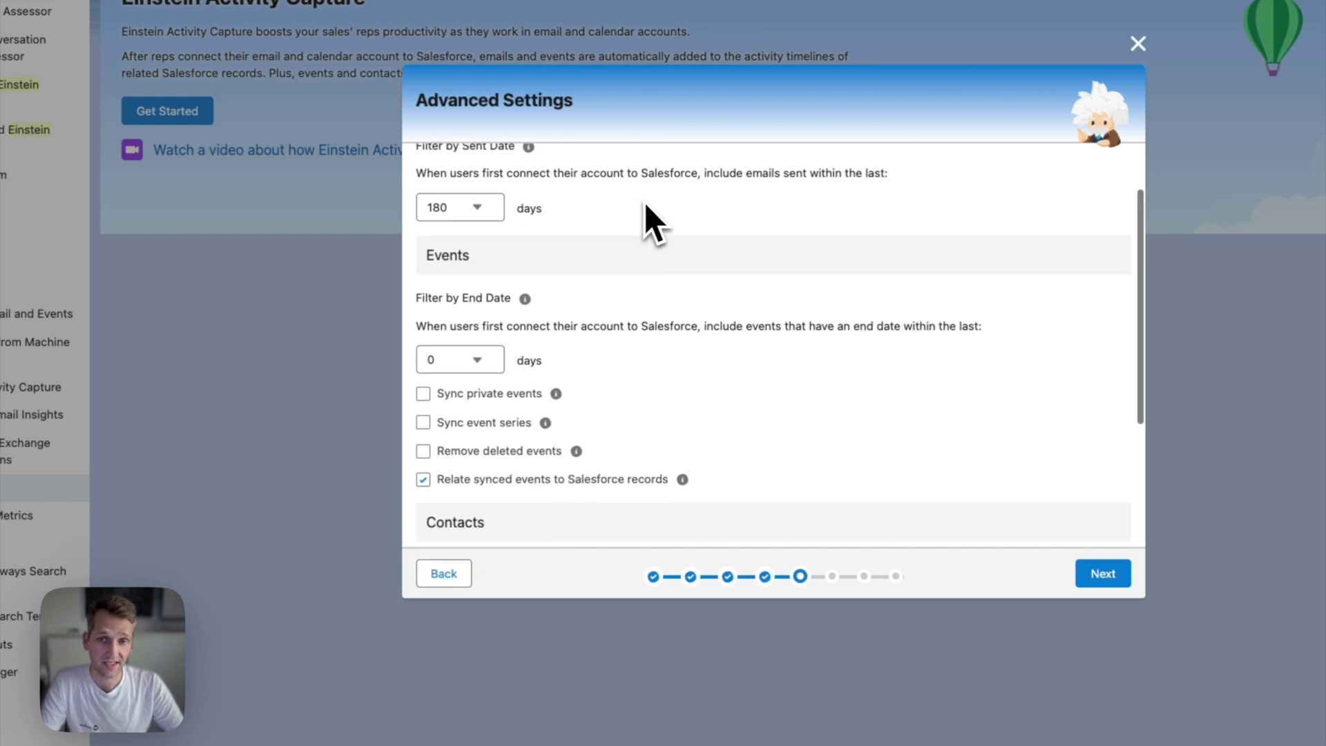
pyautogui.scroll(2, 612, 217)
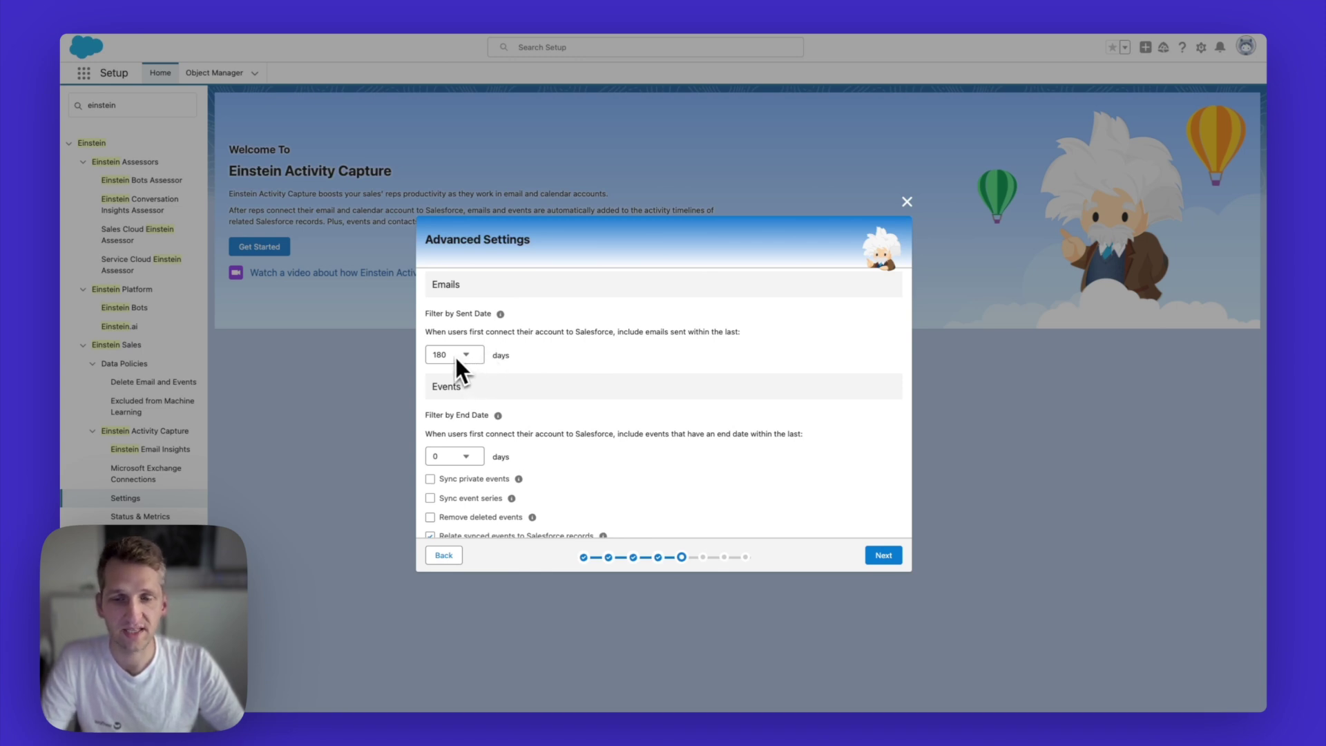
# - Set the Events Filter by End Date to the last 180 days
pyautogui.scroll(-3, 453, 354)
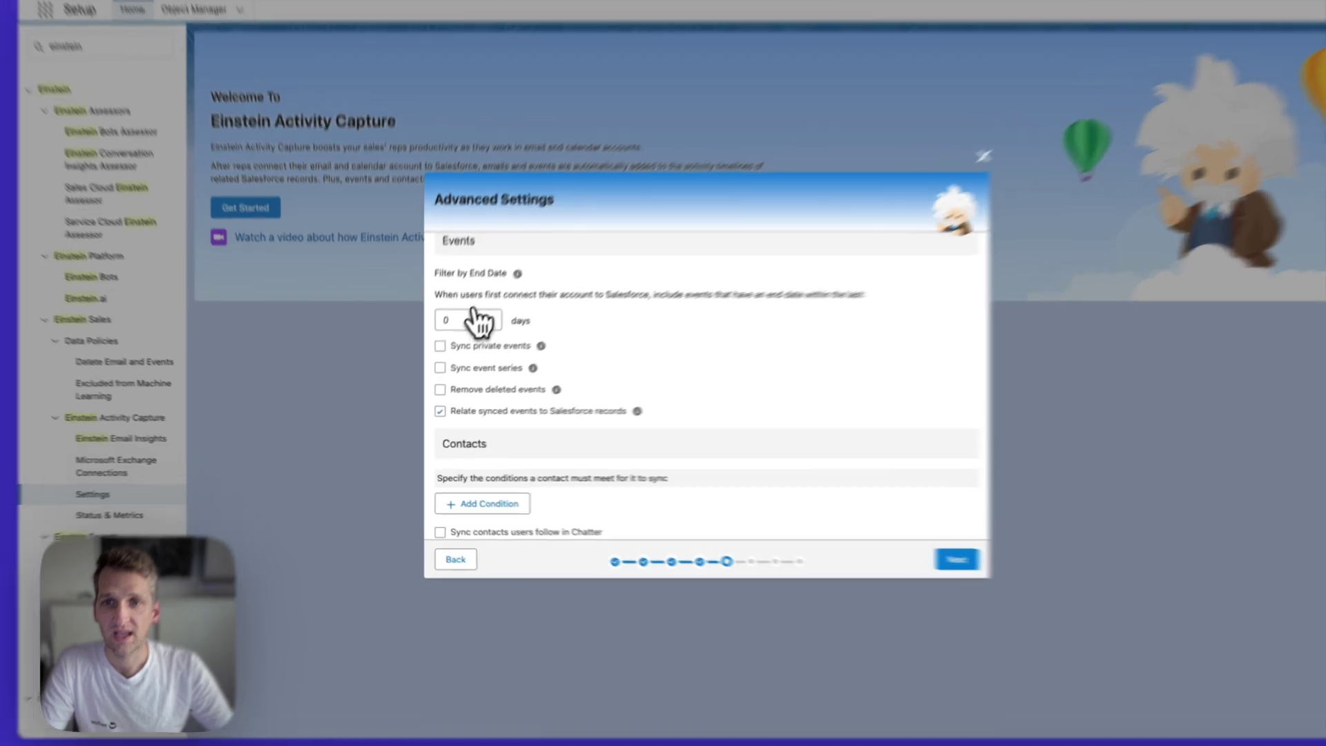
pyautogui.click(477, 319)
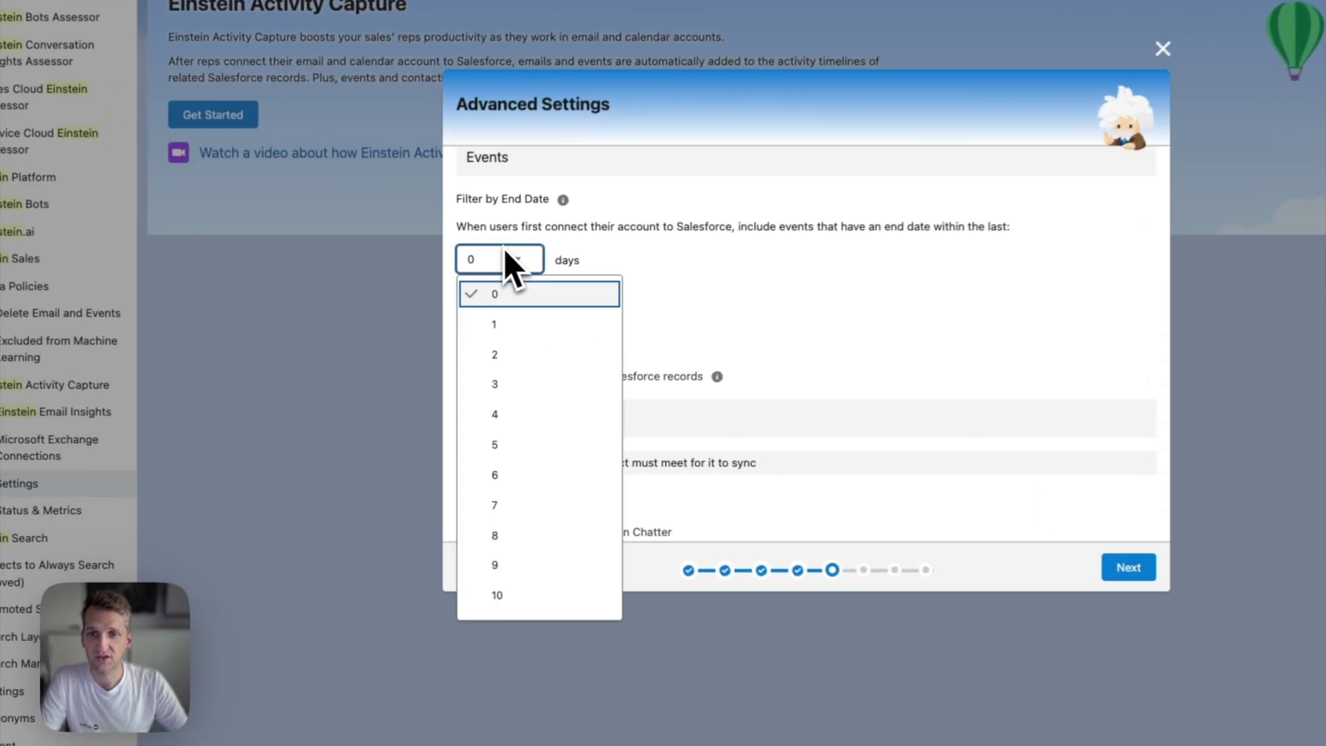
pyautogui.scroll(-5, 503, 442)
pyautogui.click(498, 571)
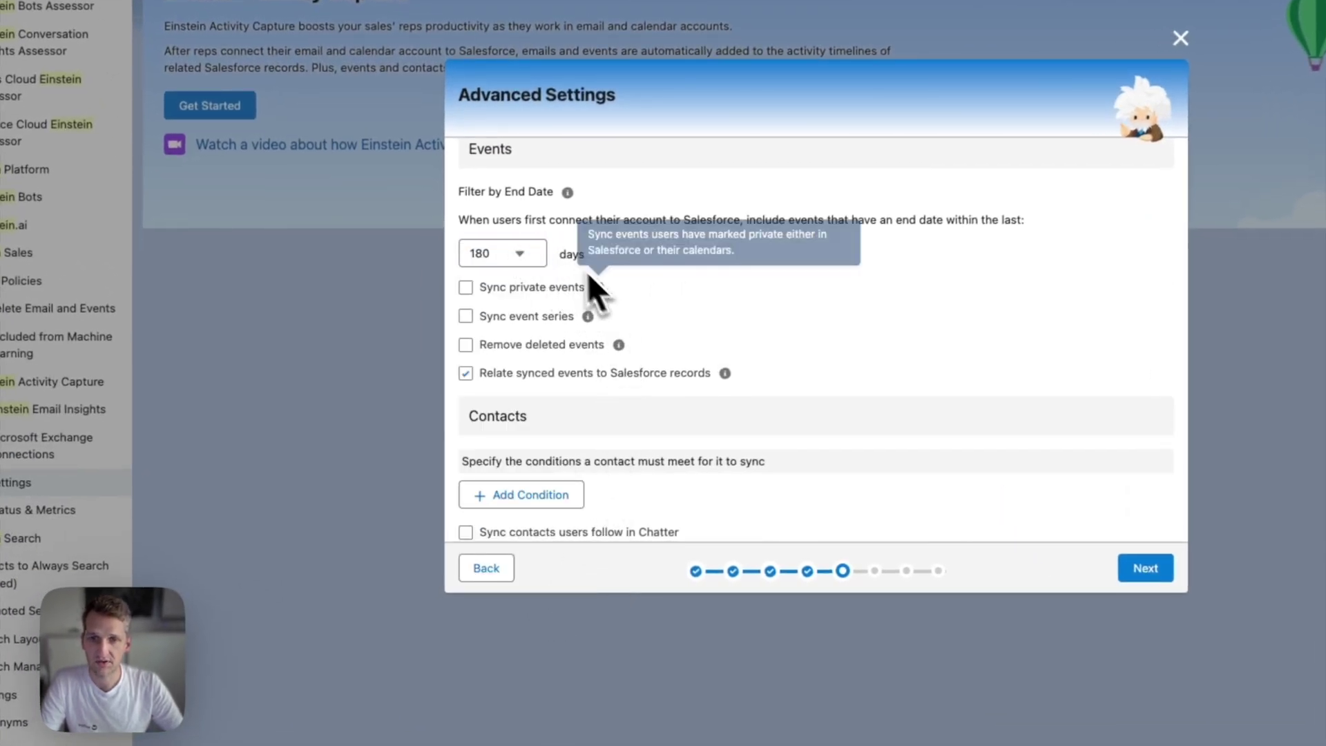
# - Enable Sync event series and Remove deleted events, then continue to Add Users and Profiles
pyautogui.click(523, 315)
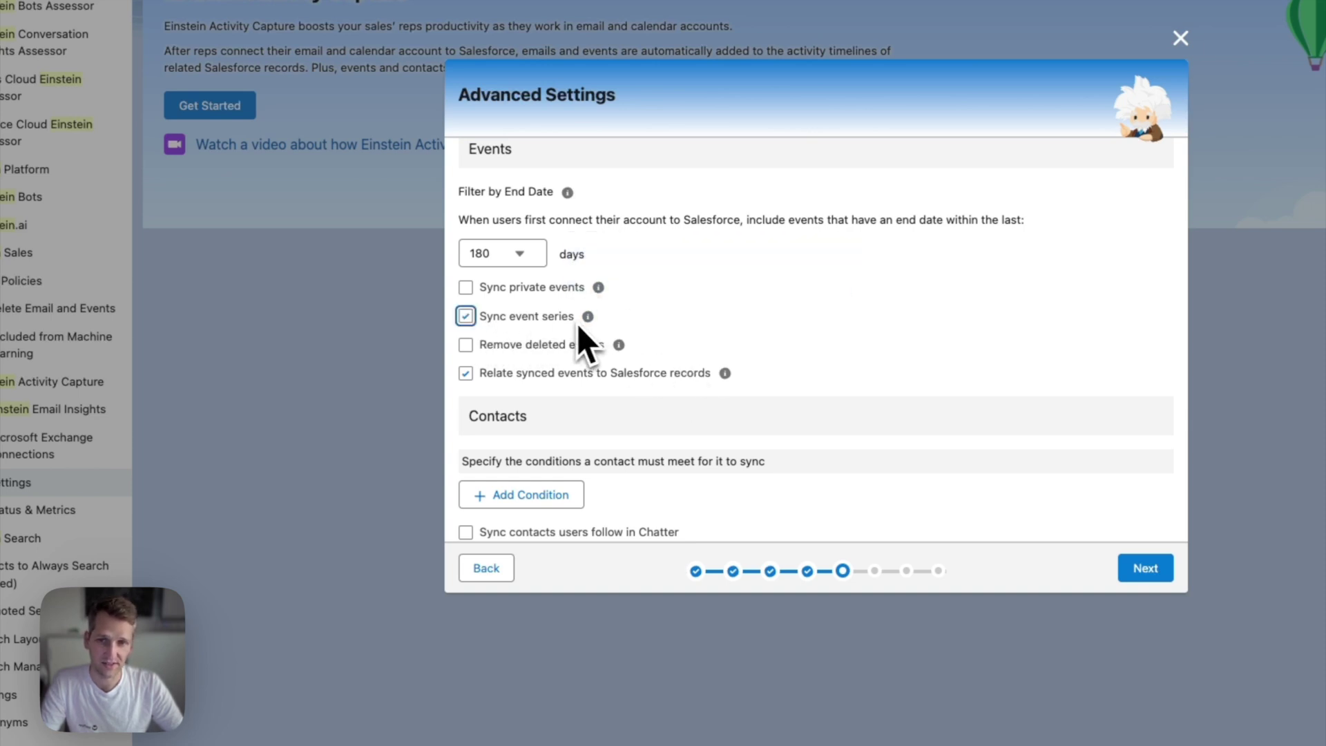
pyautogui.click(493, 322)
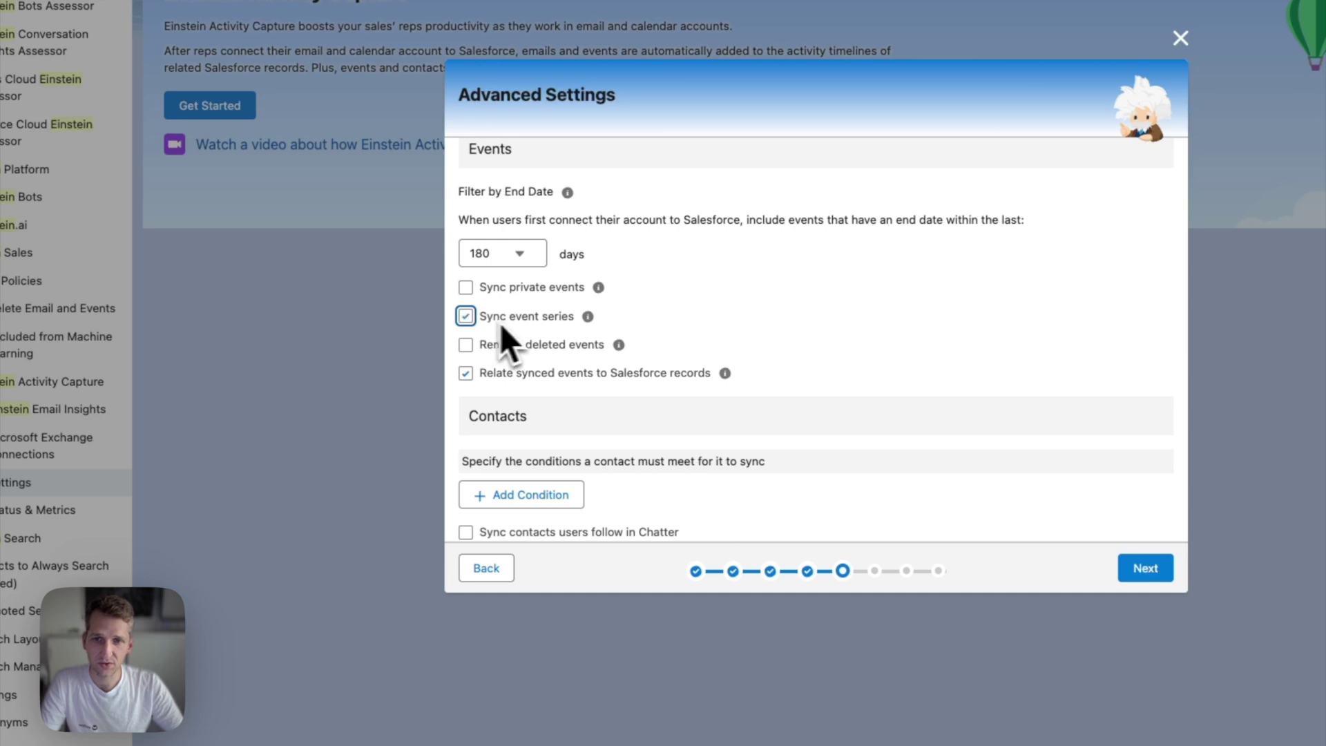
pyautogui.click(500, 323)
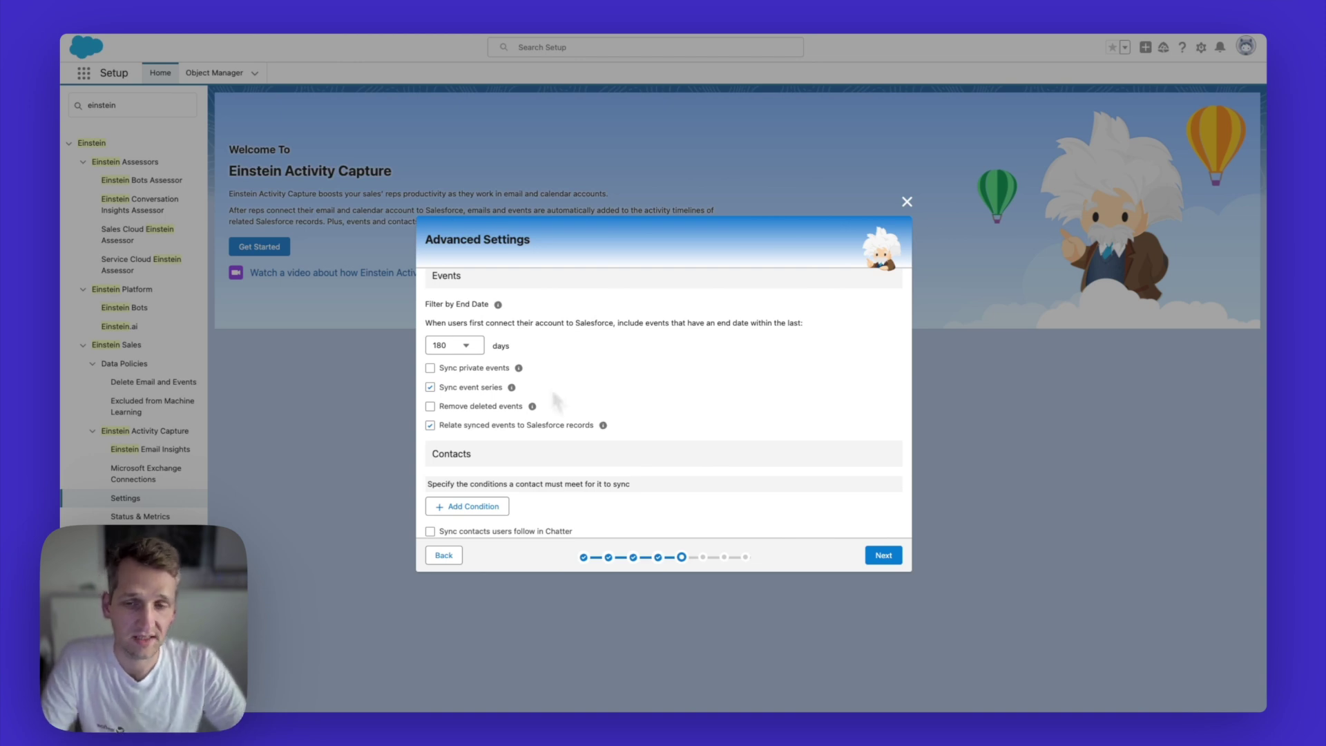
pyautogui.click(429, 406)
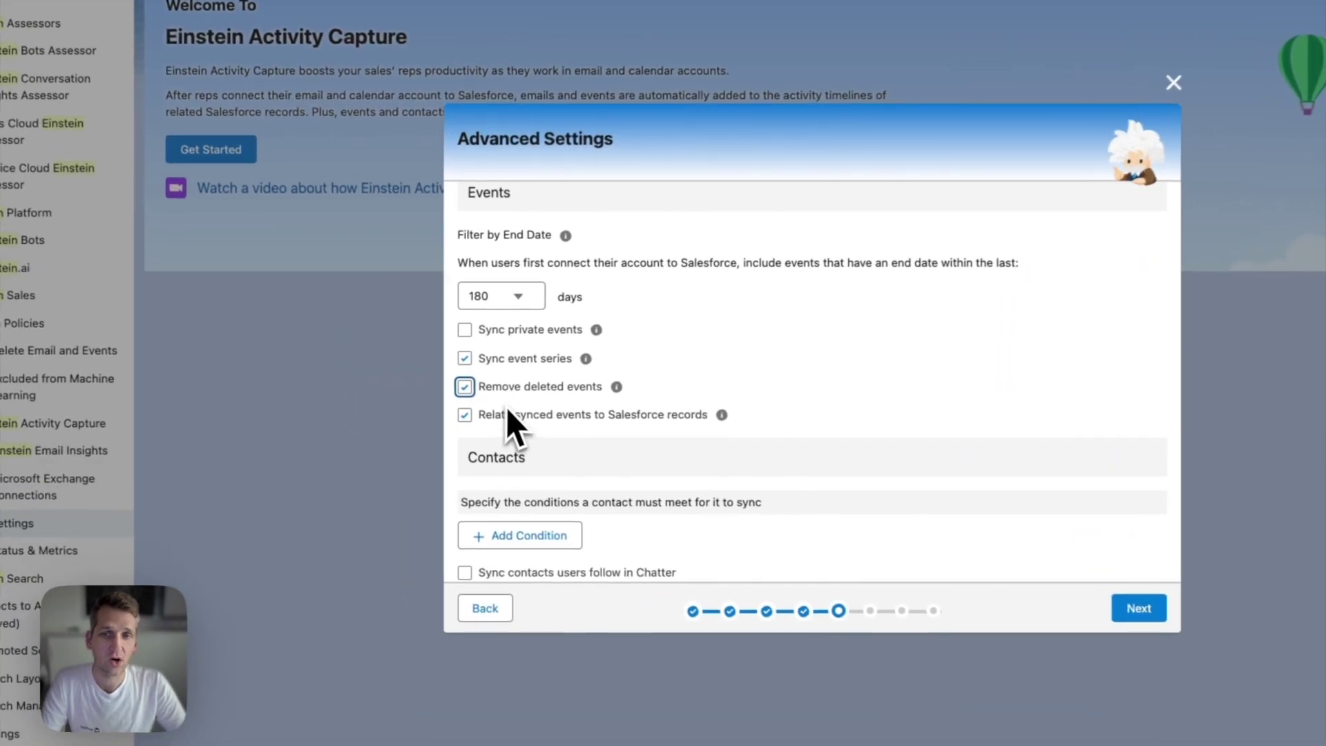
pyautogui.click(507, 392)
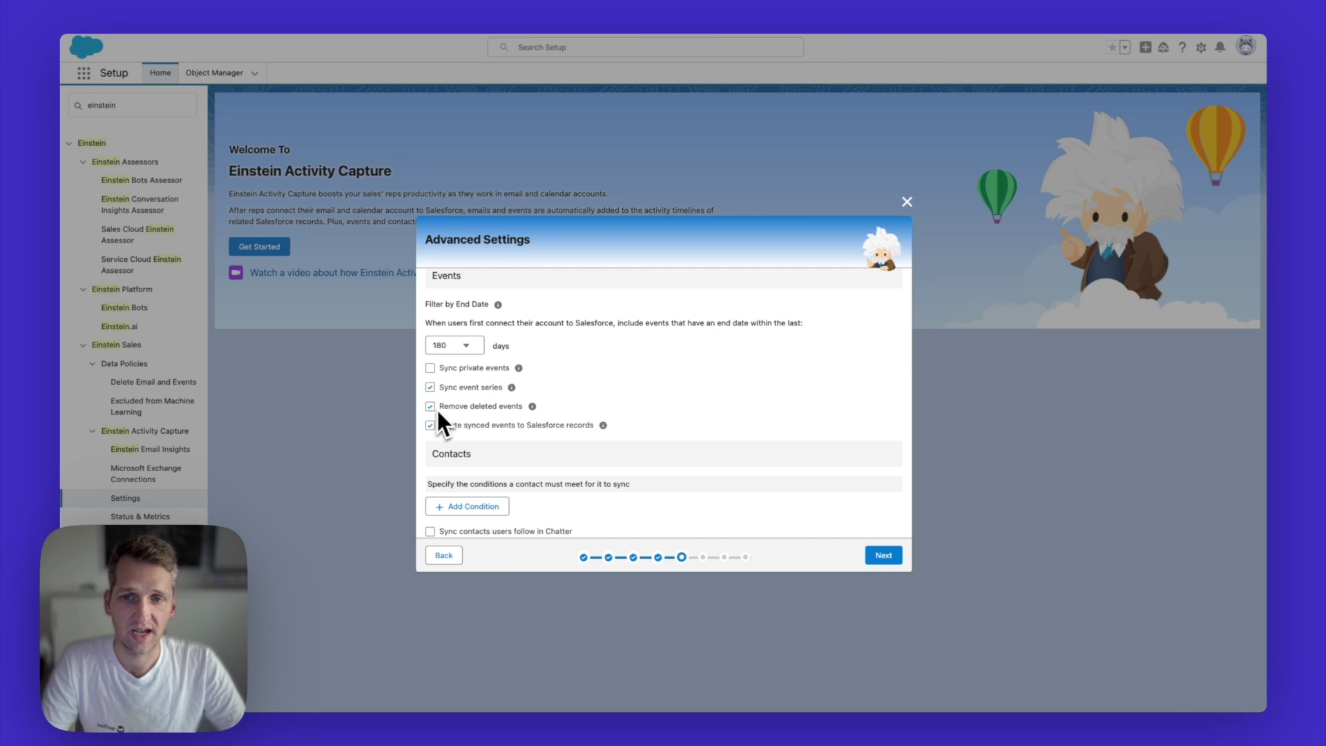
pyautogui.scroll(-2, 718, 414)
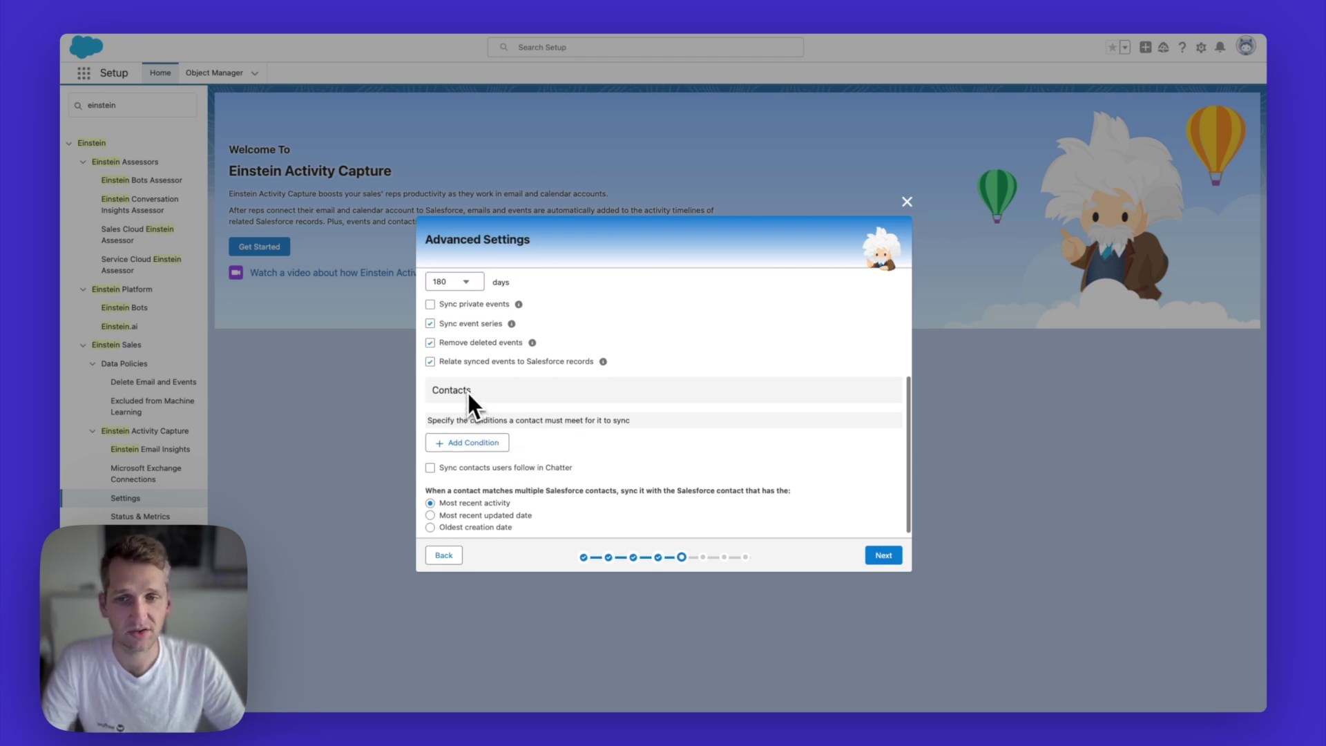
pyautogui.scroll(5, 467, 393)
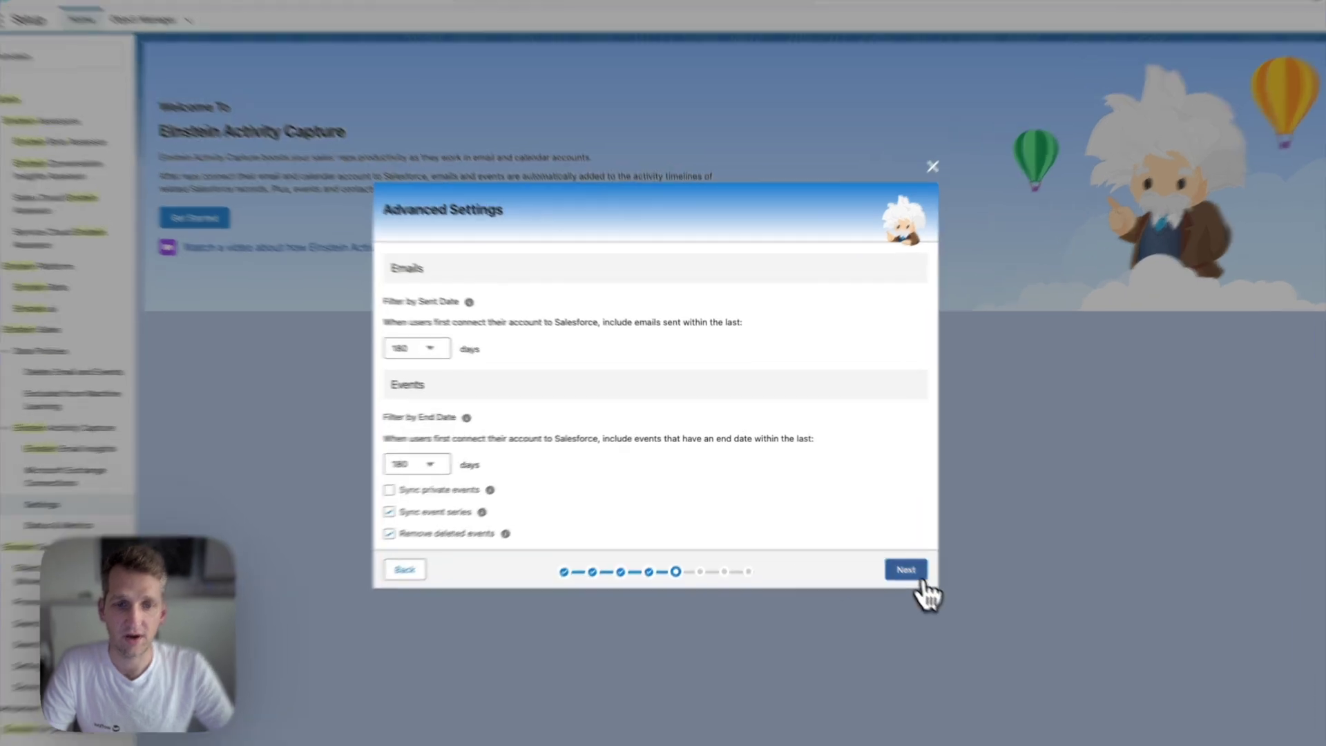
pyautogui.click(884, 556)
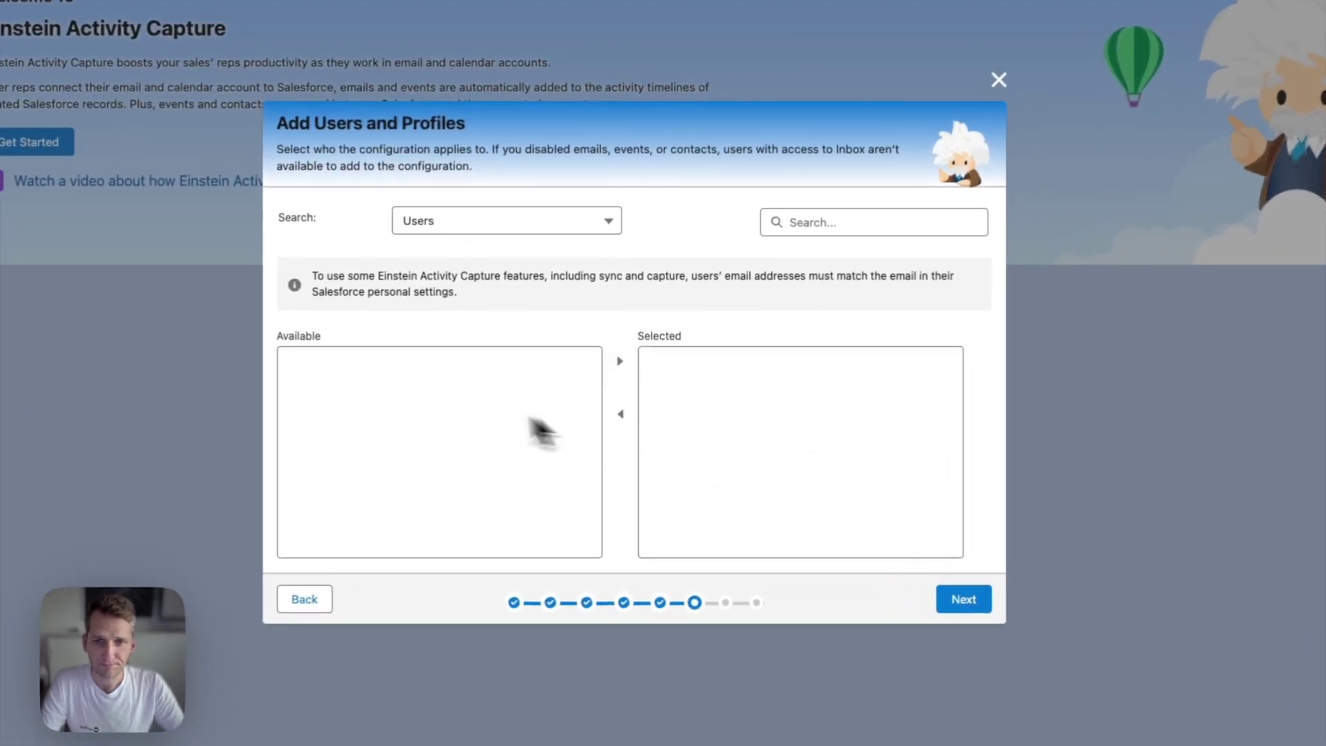
# - Switch the Search list from Users to Profiles
pyautogui.click(470, 222)
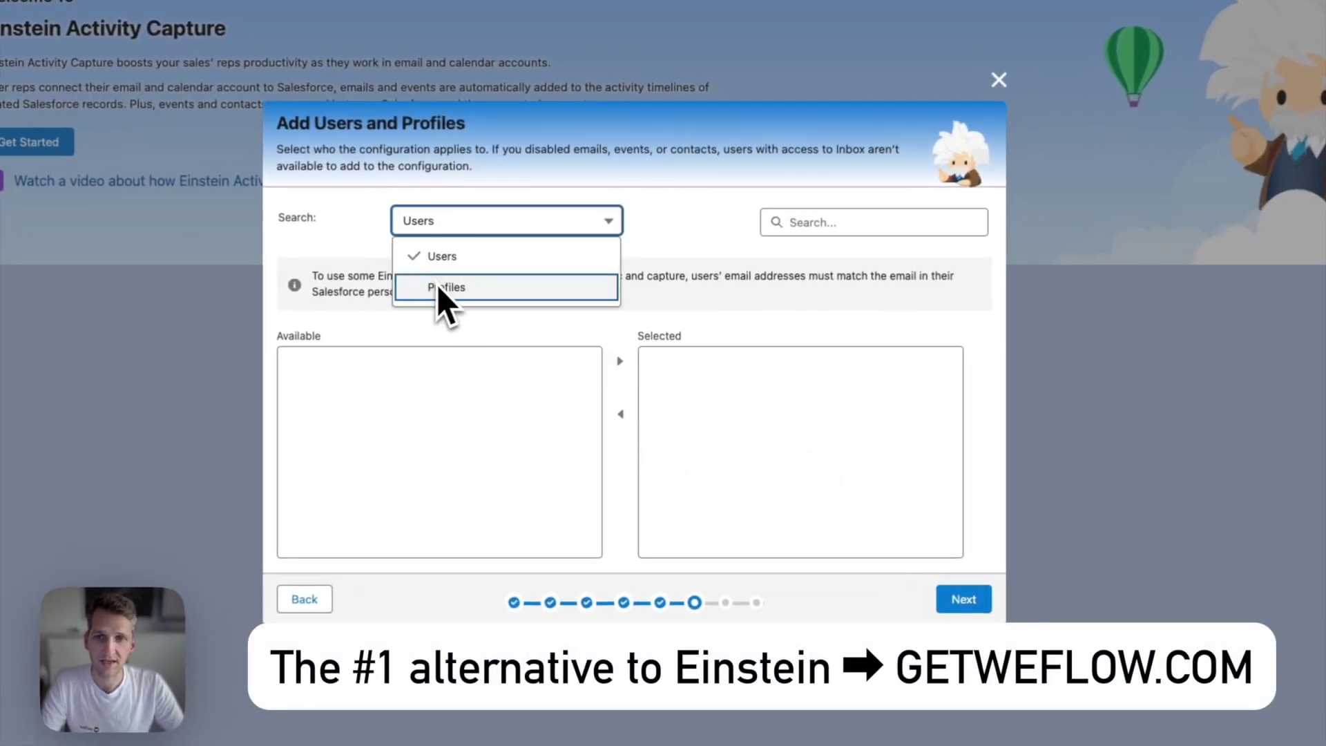
pyautogui.click(379, 180)
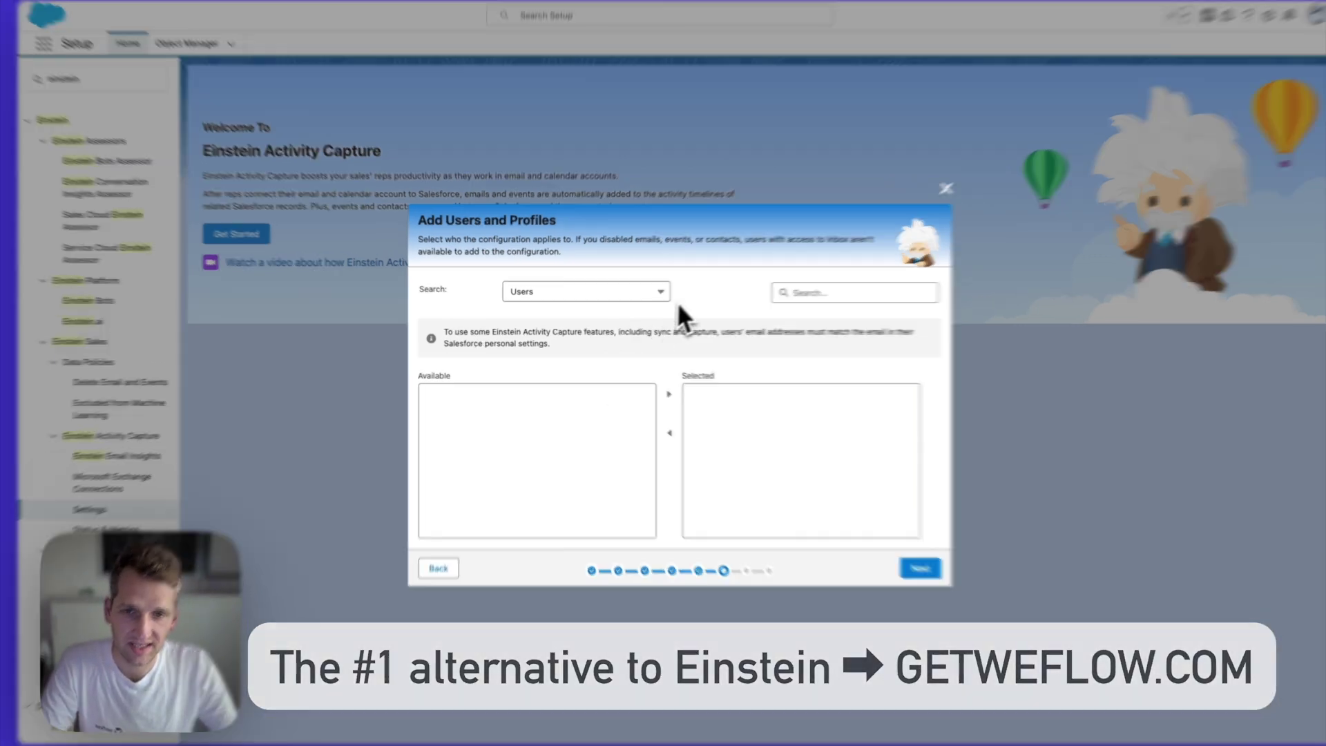
pyautogui.click(656, 291)
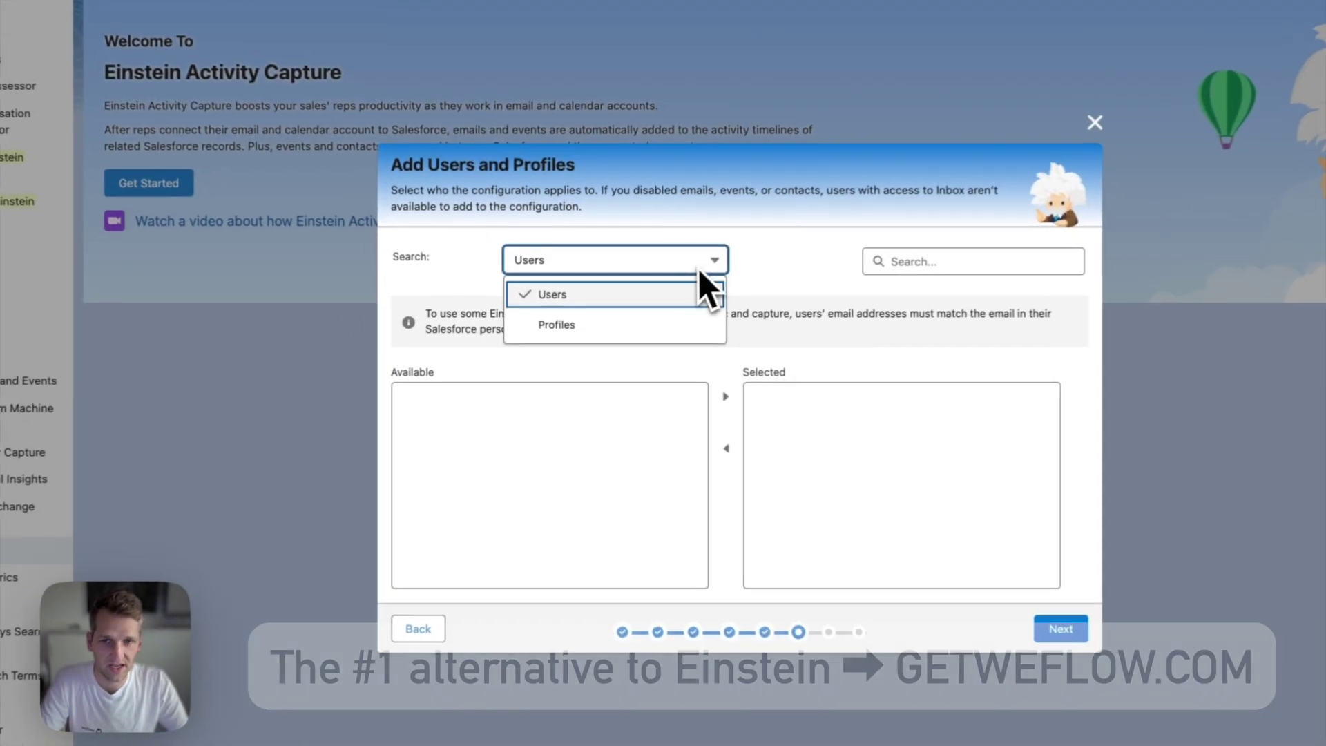
pyautogui.click(608, 341)
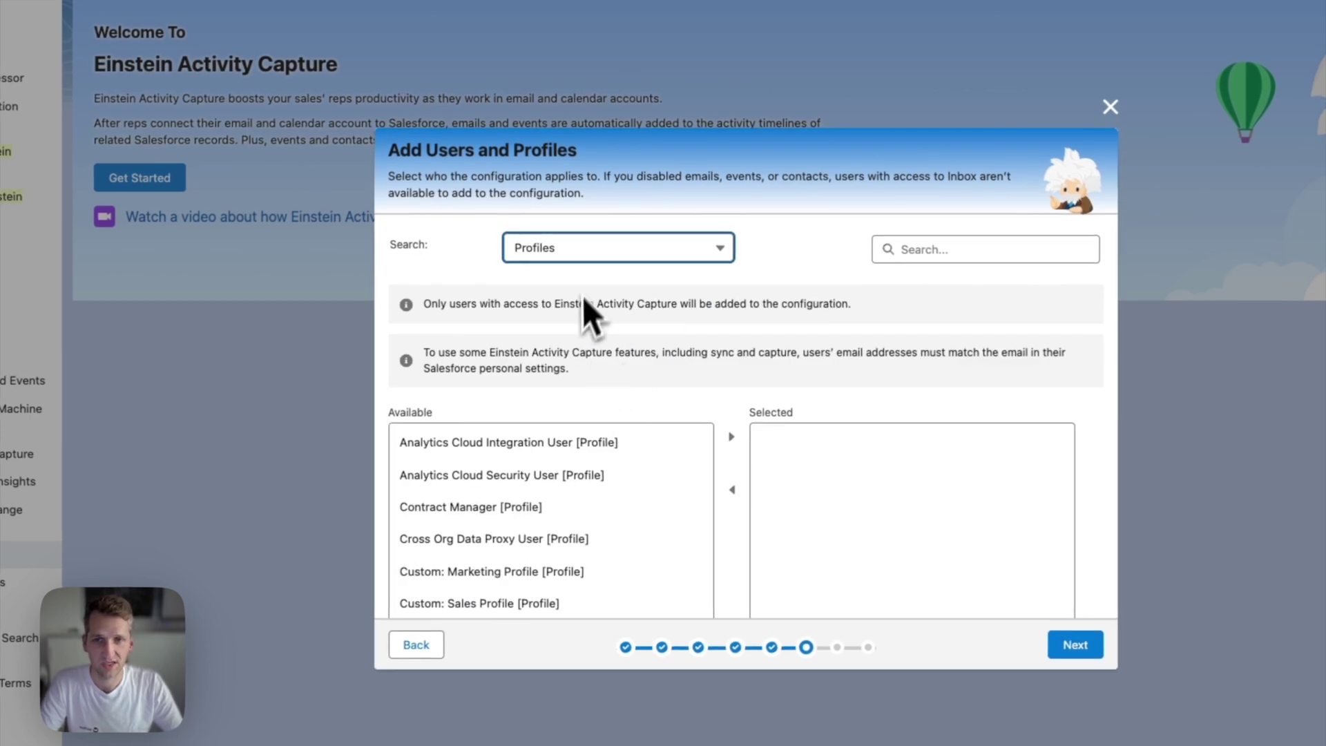
pyautogui.click(587, 254)
pyautogui.click(590, 279)
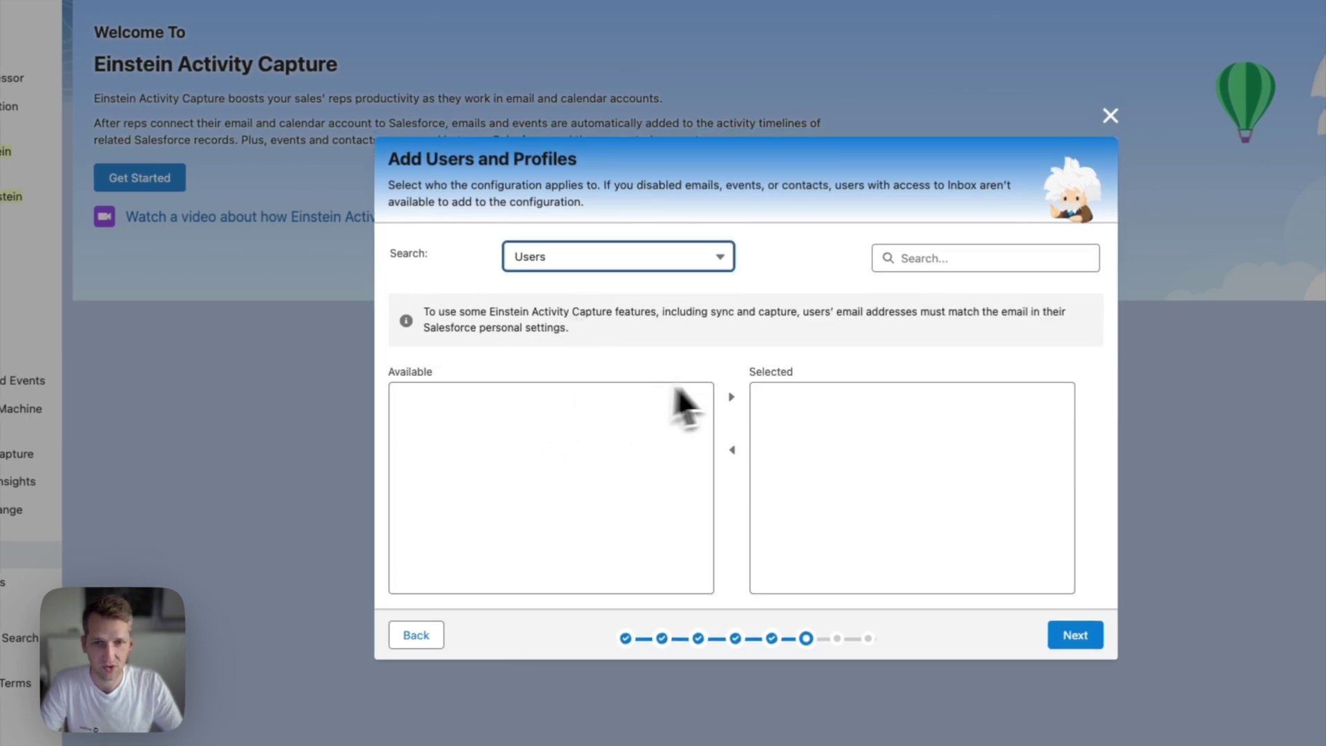
pyautogui.click(646, 257)
pyautogui.click(614, 314)
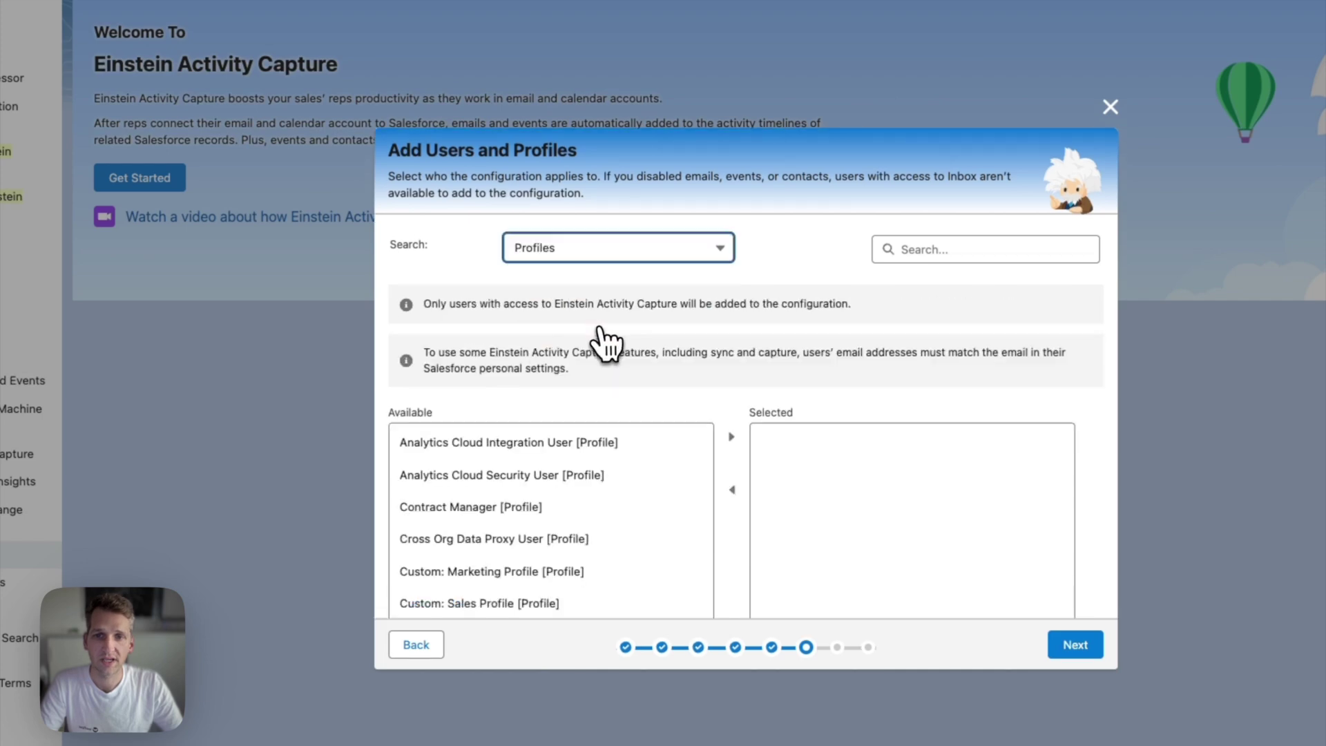
pyautogui.scroll(-10, 601, 508)
pyautogui.scroll(2, 592, 500)
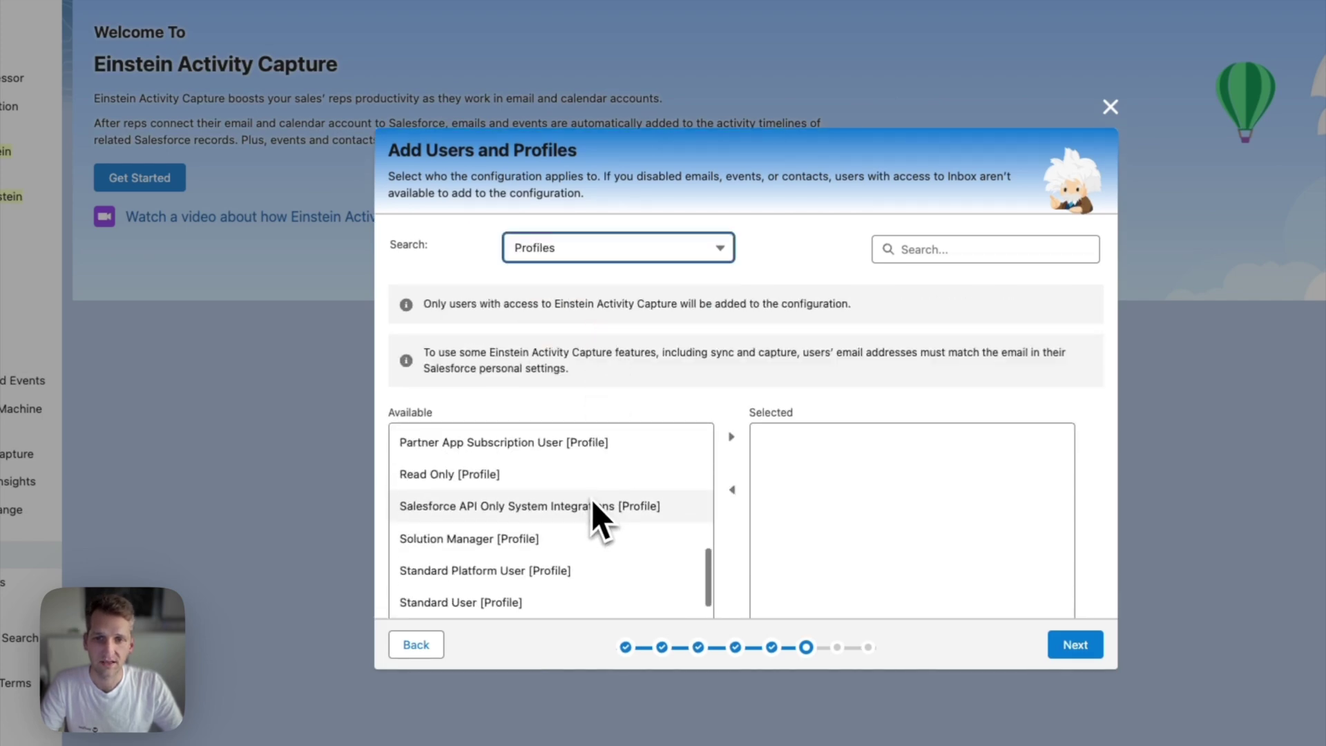
pyautogui.scroll(8, 591, 500)
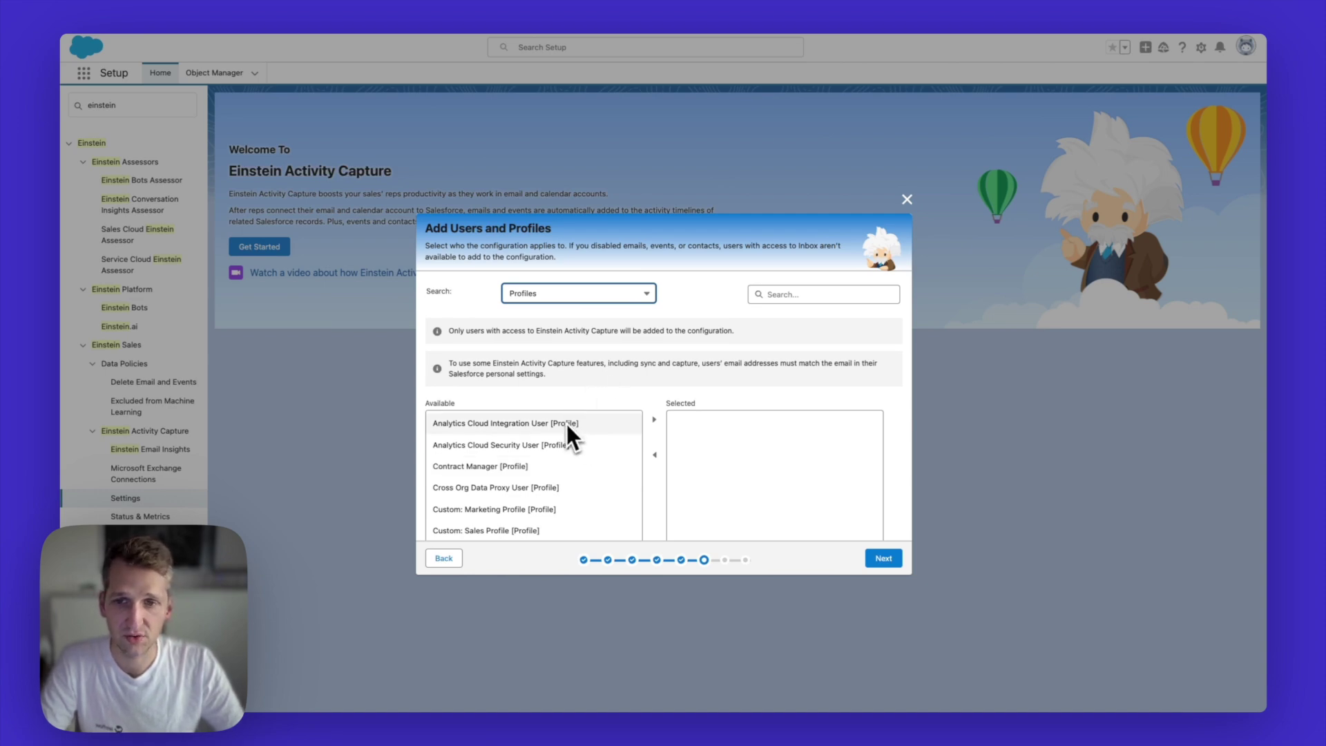
pyautogui.scroll(-10, 566, 432)
# - Move System Administrator [Profile] into Selected and continue to Exclude Addresses
pyautogui.click(552, 517)
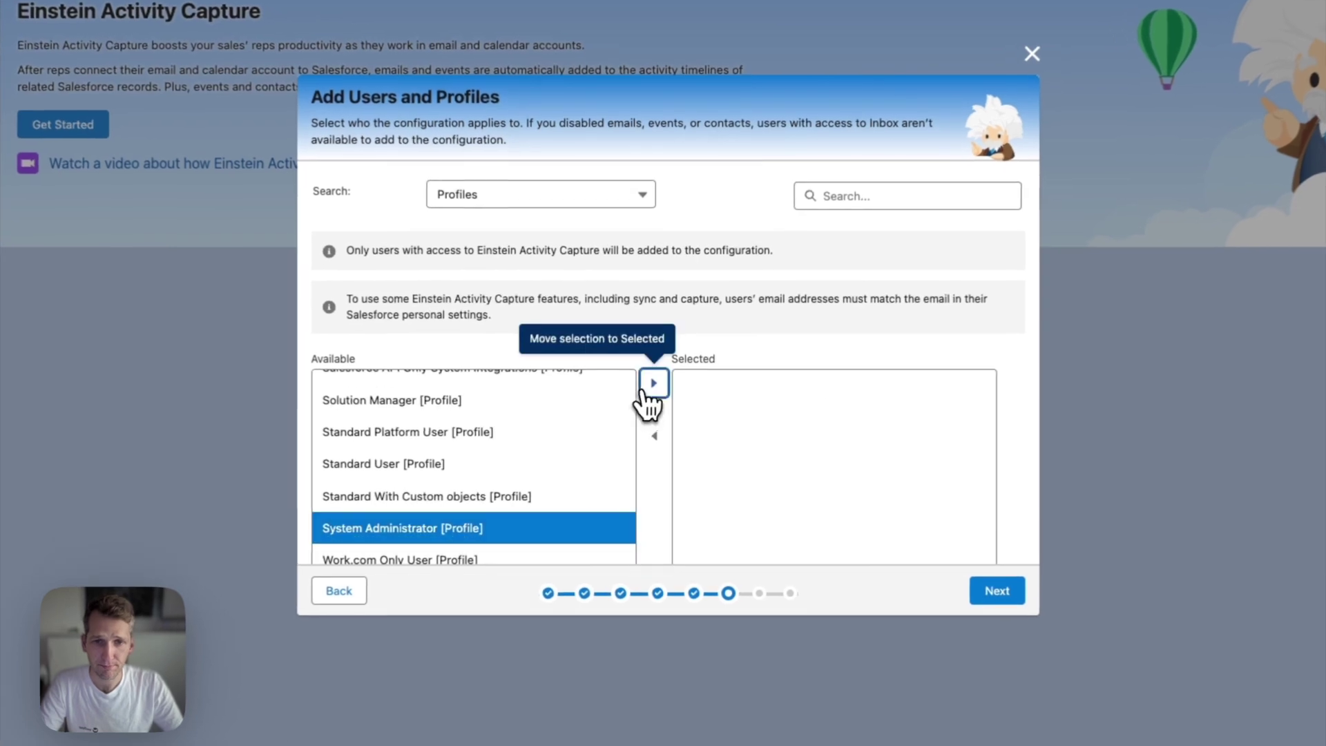
pyautogui.click(654, 419)
pyautogui.click(751, 423)
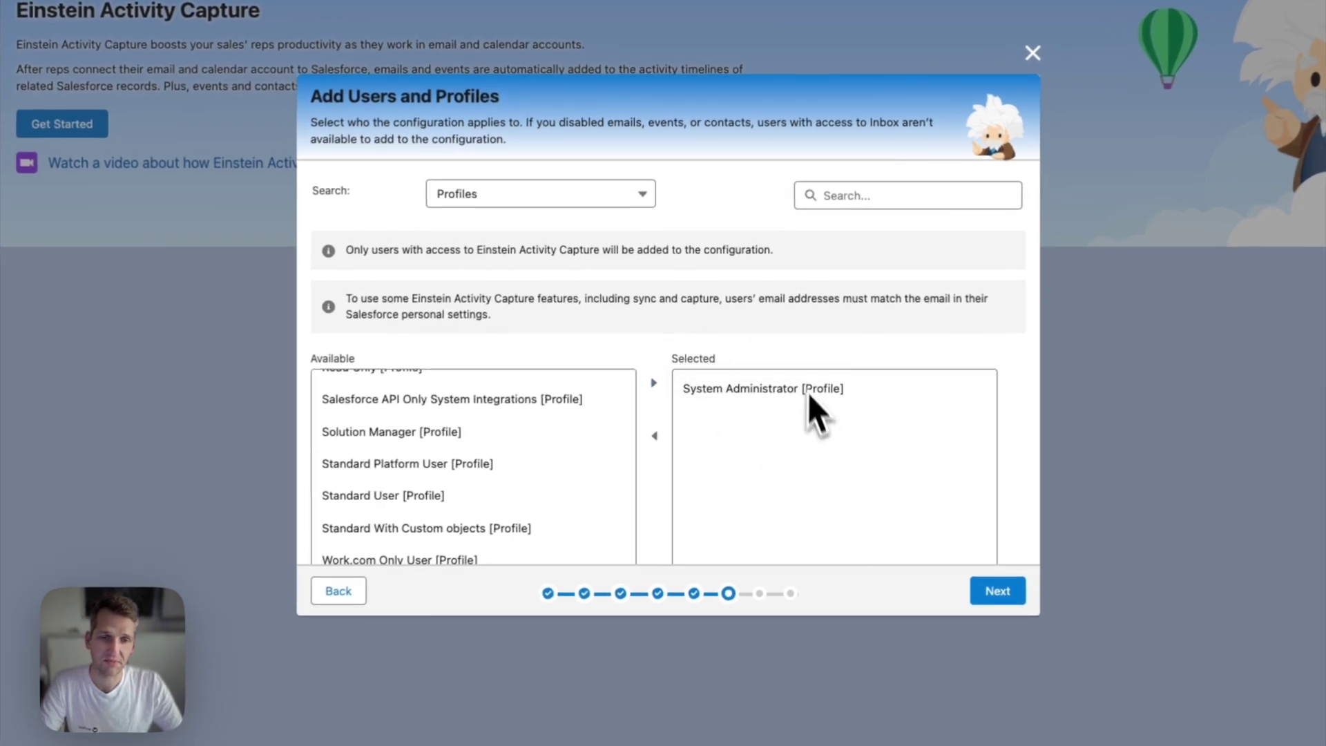
pyautogui.scroll(-1, 752, 413)
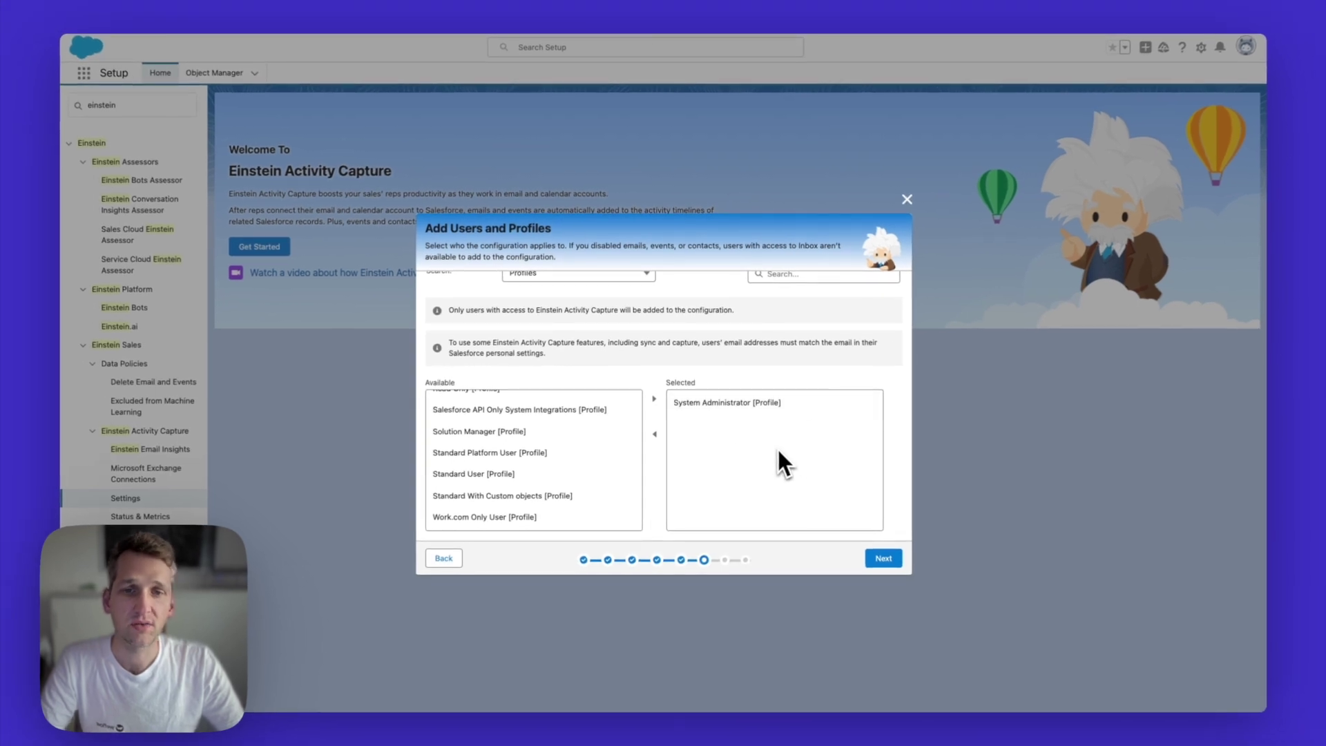
pyautogui.scroll(1, 793, 464)
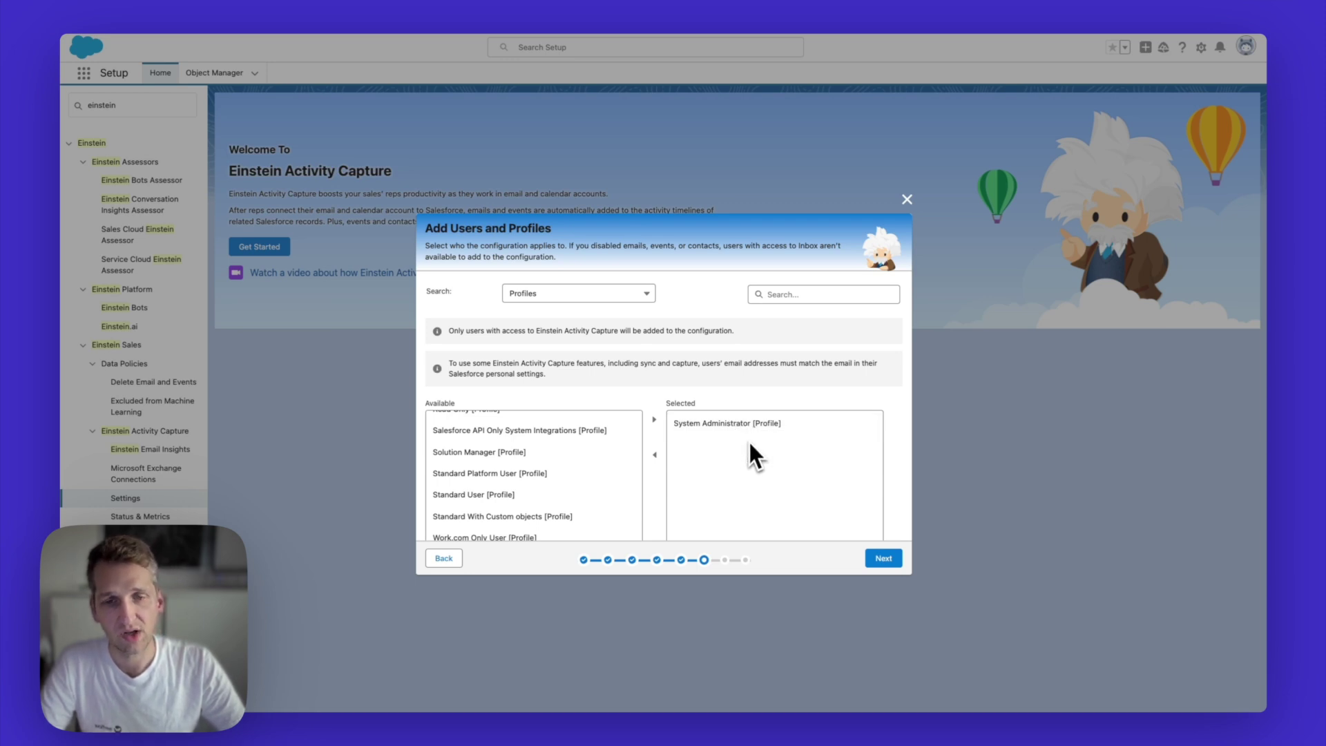
pyautogui.scroll(-1, 756, 445)
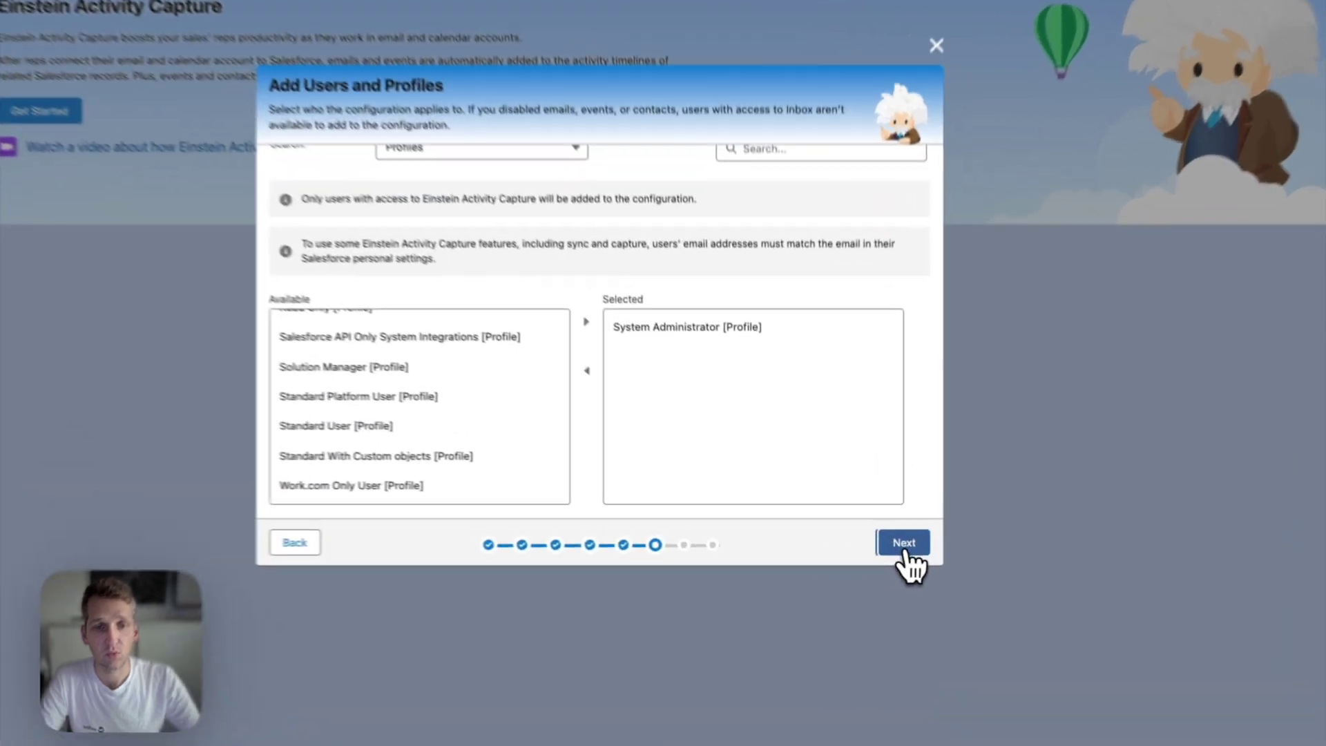
pyautogui.click(906, 549)
# - Exclude the internal domain getweflow.com, leave Customer Domains and Email Addresses empty, and continue
pyautogui.click(509, 330)
pyautogui.scroll(-2, 515, 339)
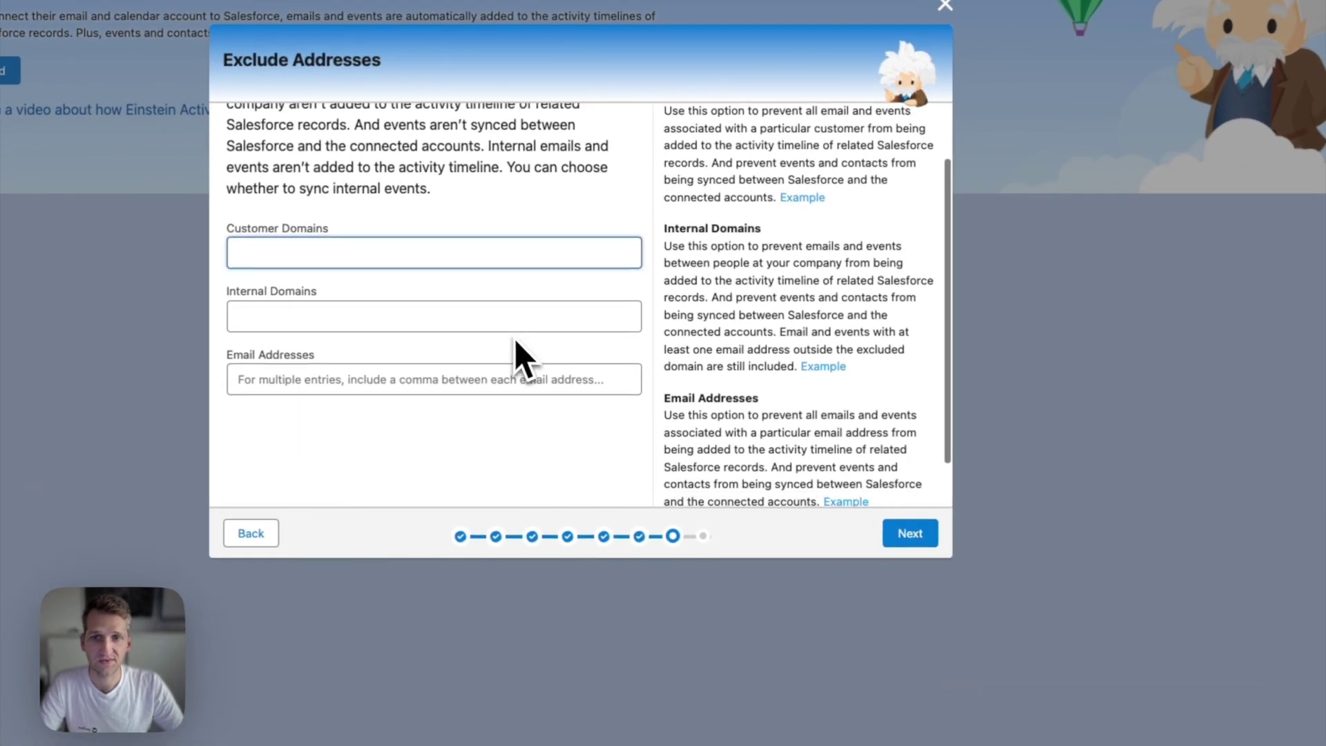
pyautogui.scroll(-1, 513, 338)
pyautogui.click(503, 316)
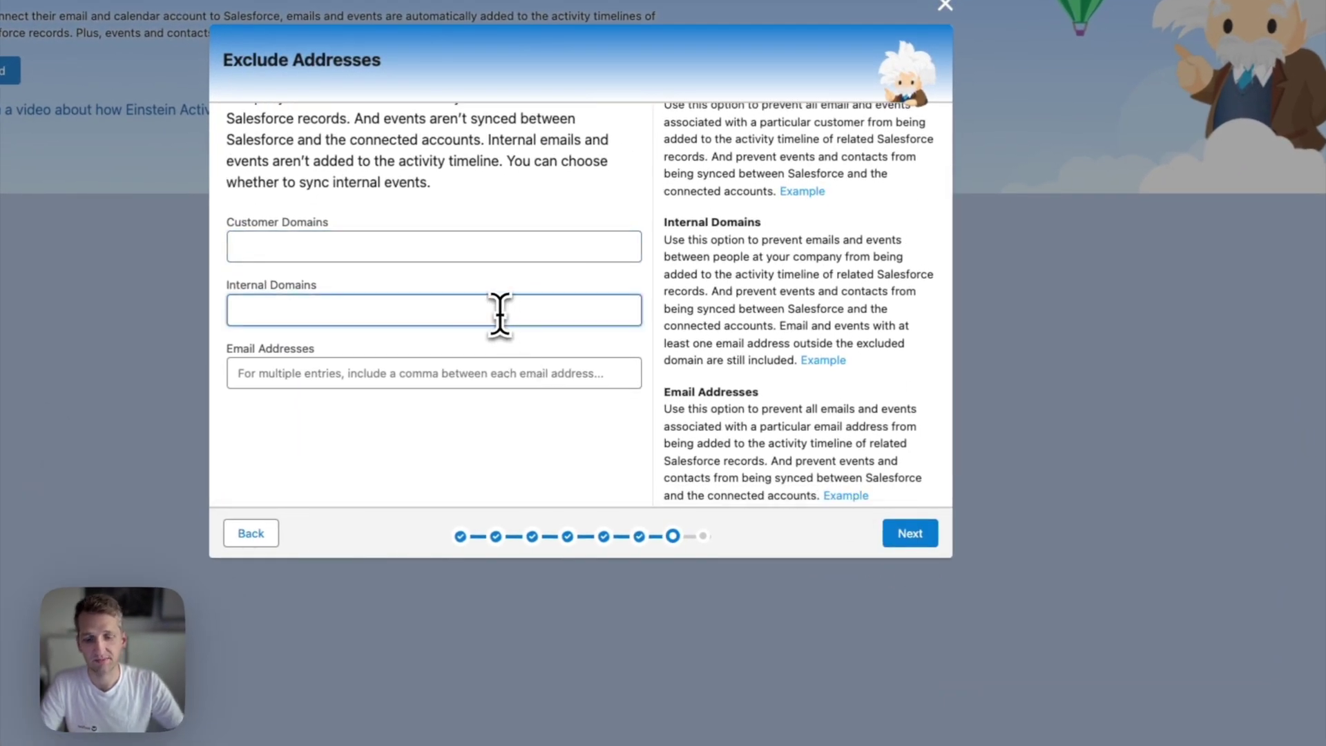
pyautogui.write('getweflow.com')
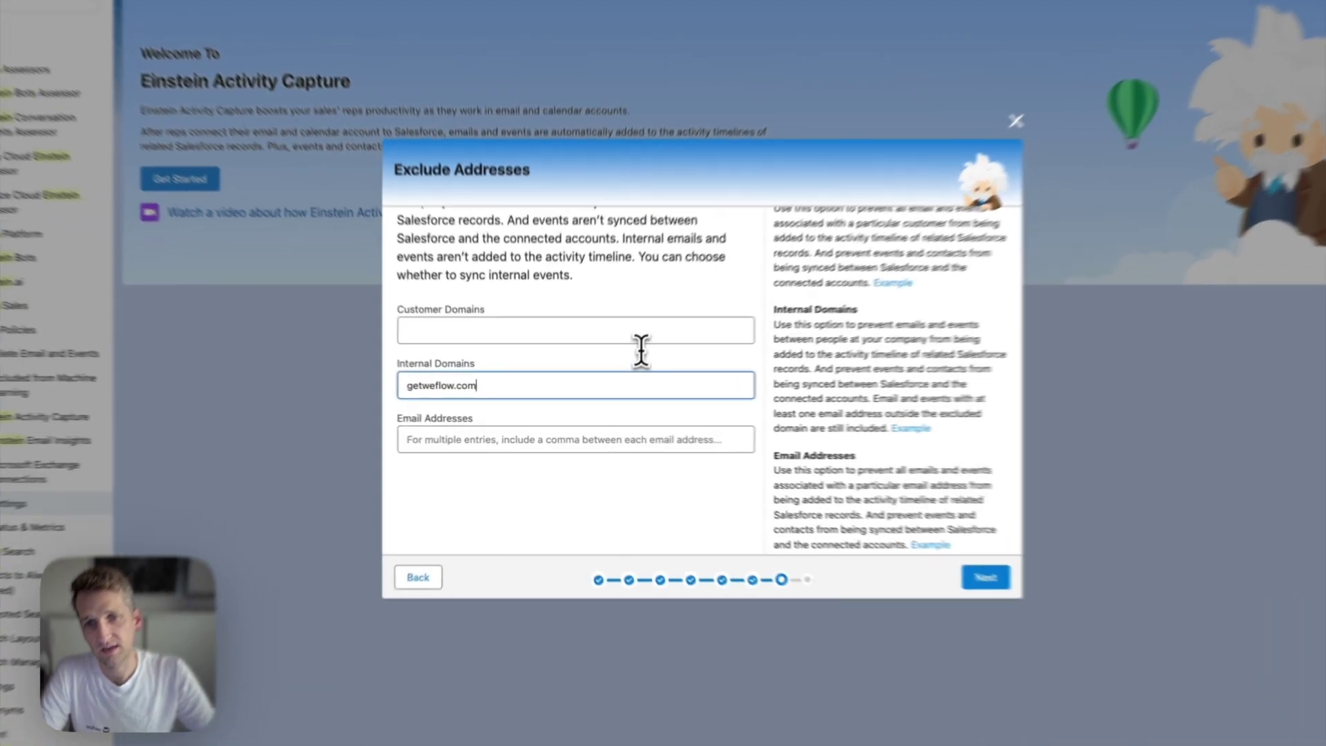
pyautogui.click(616, 364)
pyautogui.scroll(2, 615, 373)
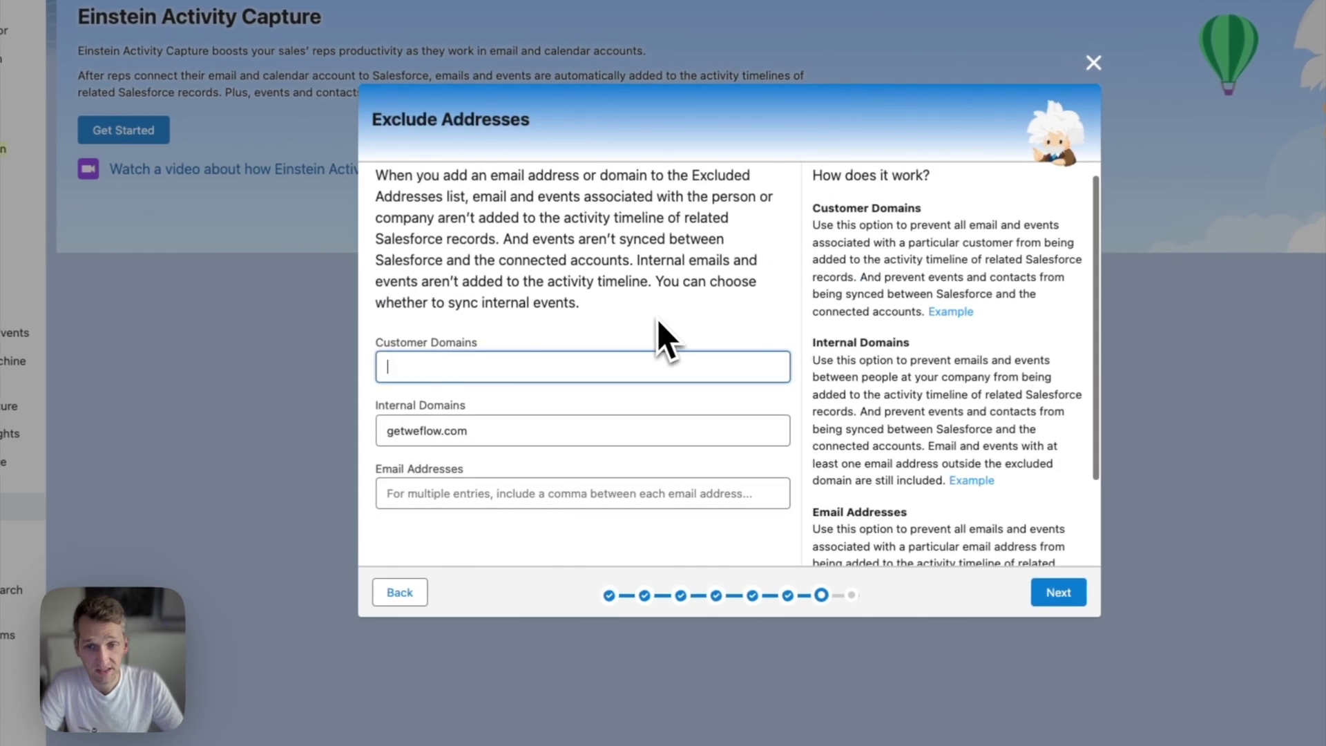
pyautogui.click(663, 488)
pyautogui.scroll(-1, 653, 479)
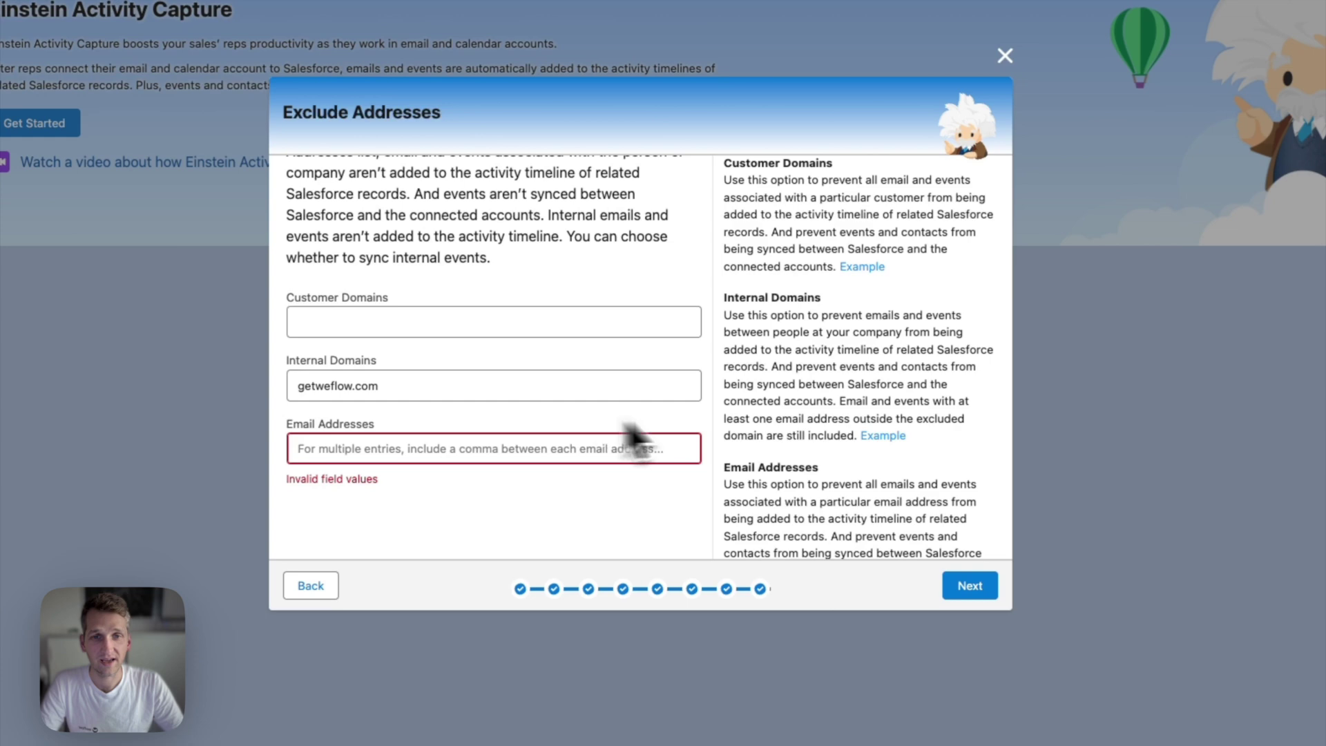
pyautogui.scroll(-1, 863, 515)
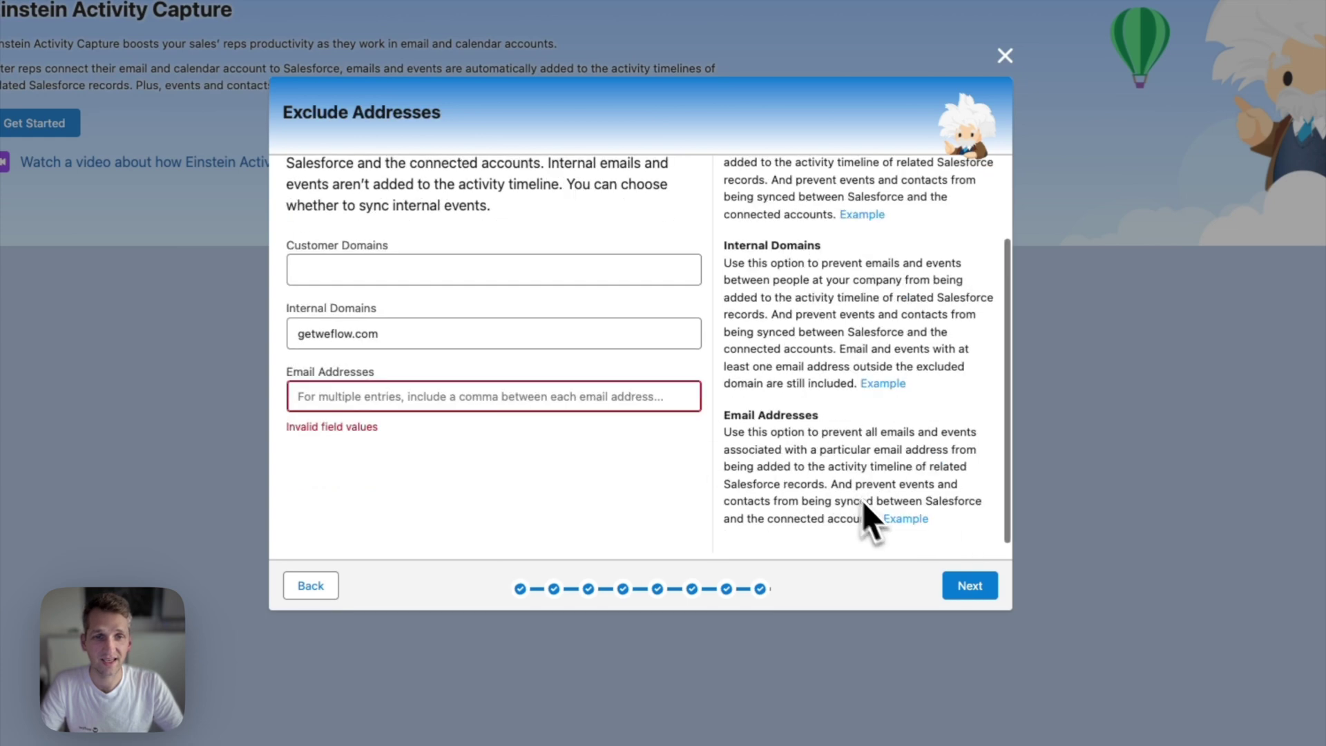
pyautogui.click(974, 586)
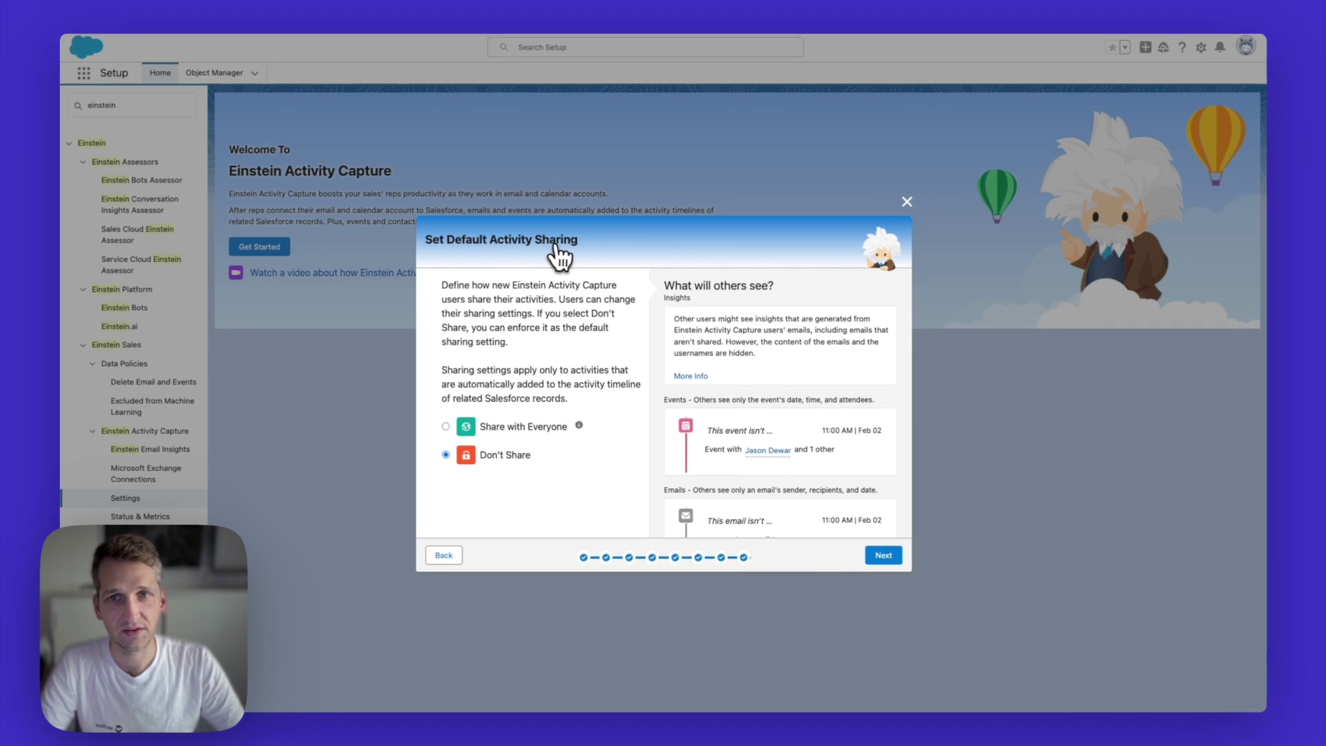
# - Choose Share with Everyone as the default activity sharing, review the preview, and continue
pyautogui.scroll(-1, 760, 376)
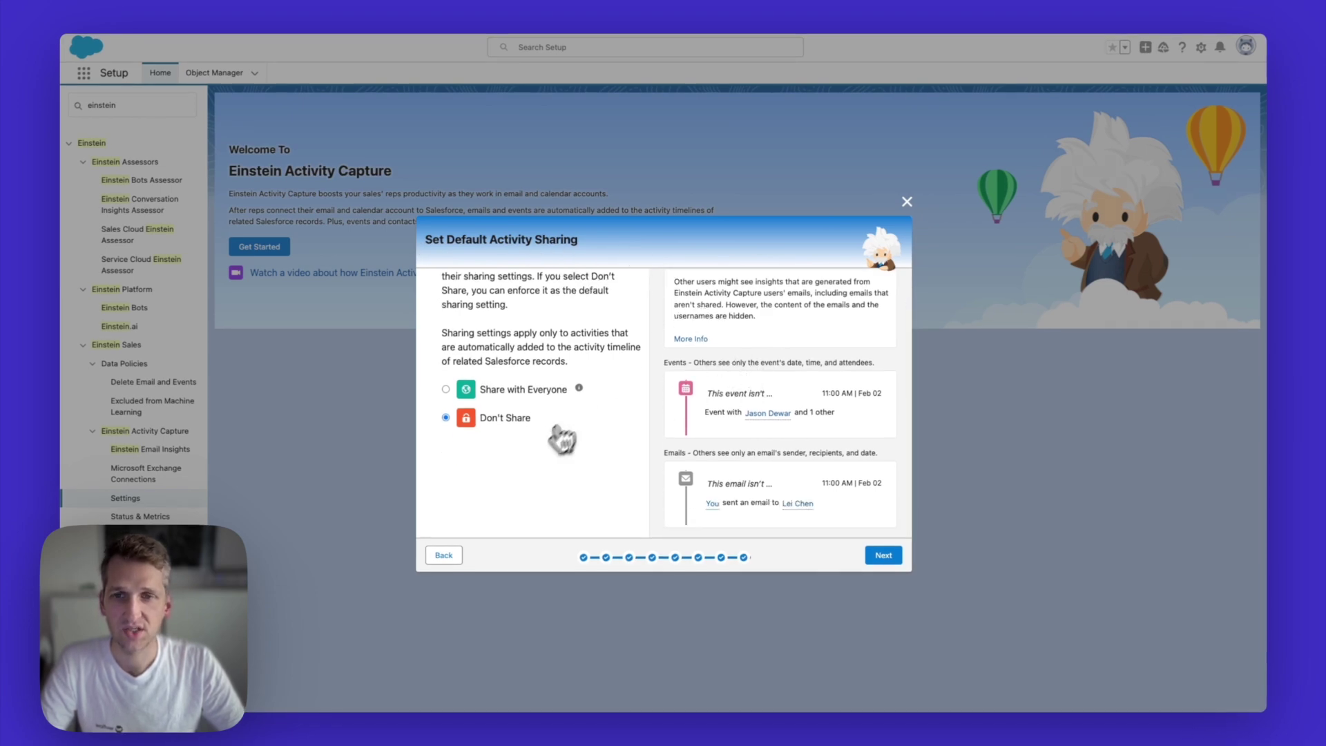
pyautogui.scroll(1, 665, 472)
pyautogui.click(523, 428)
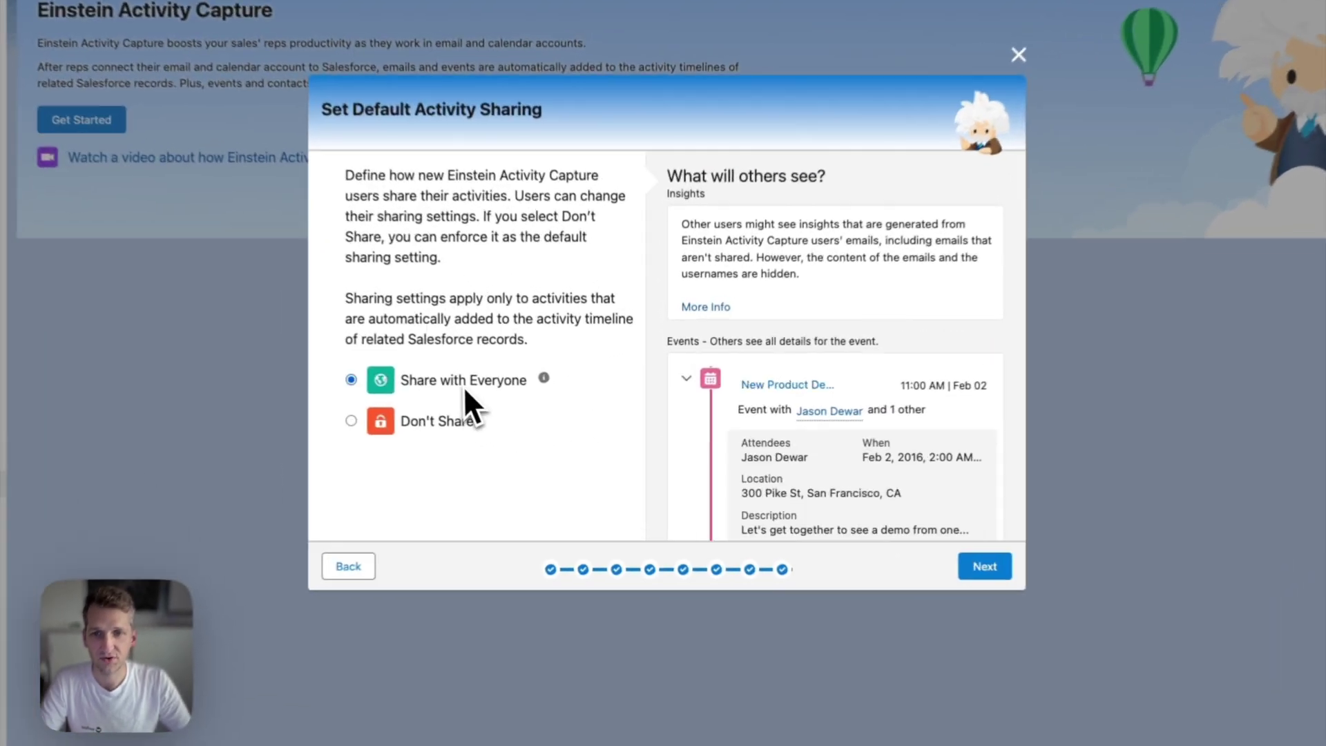
pyautogui.scroll(-4, 801, 462)
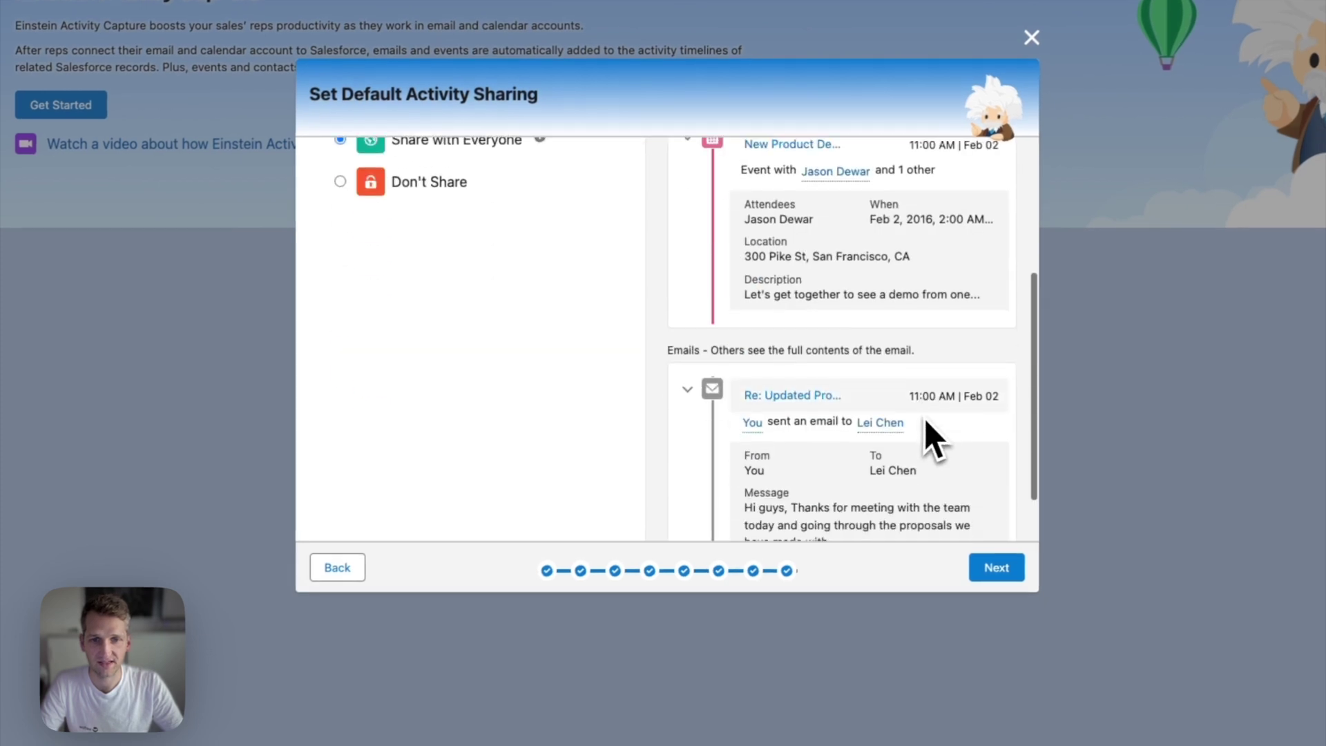
pyautogui.scroll(-1, 926, 428)
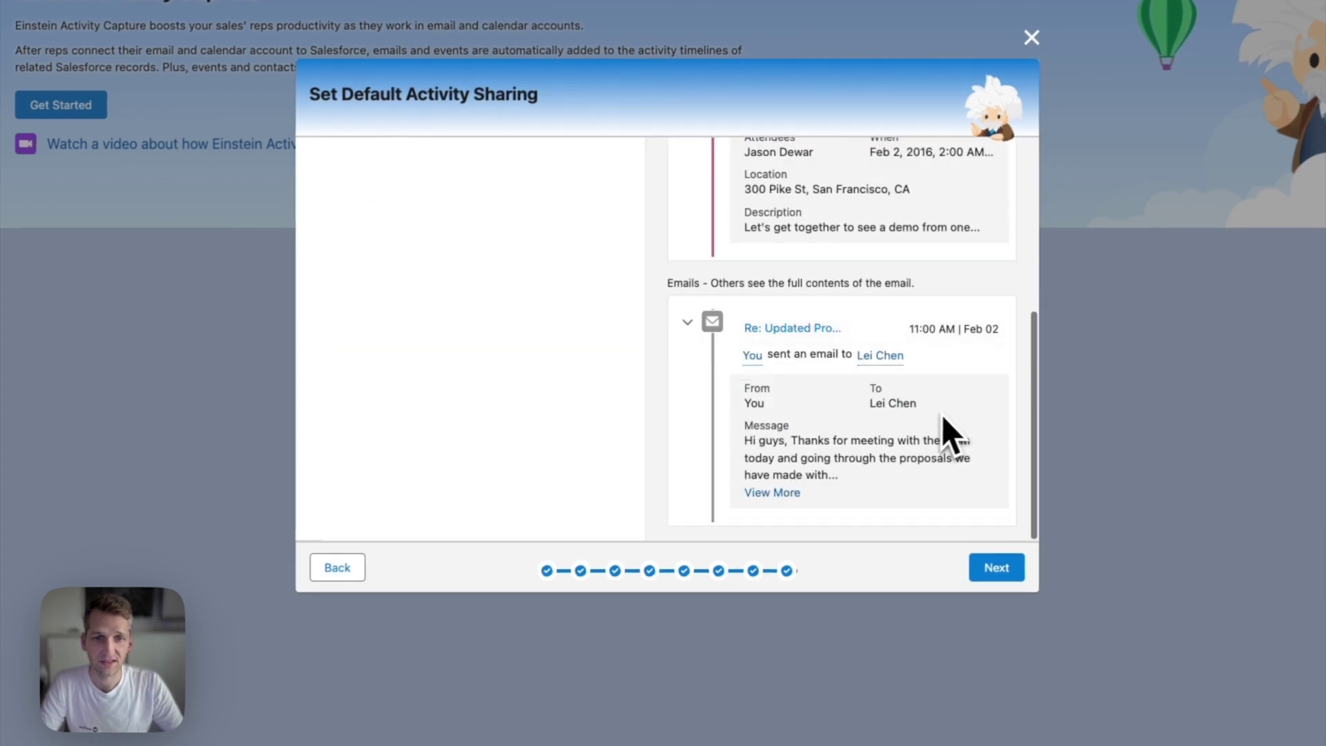
pyautogui.scroll(5, 932, 442)
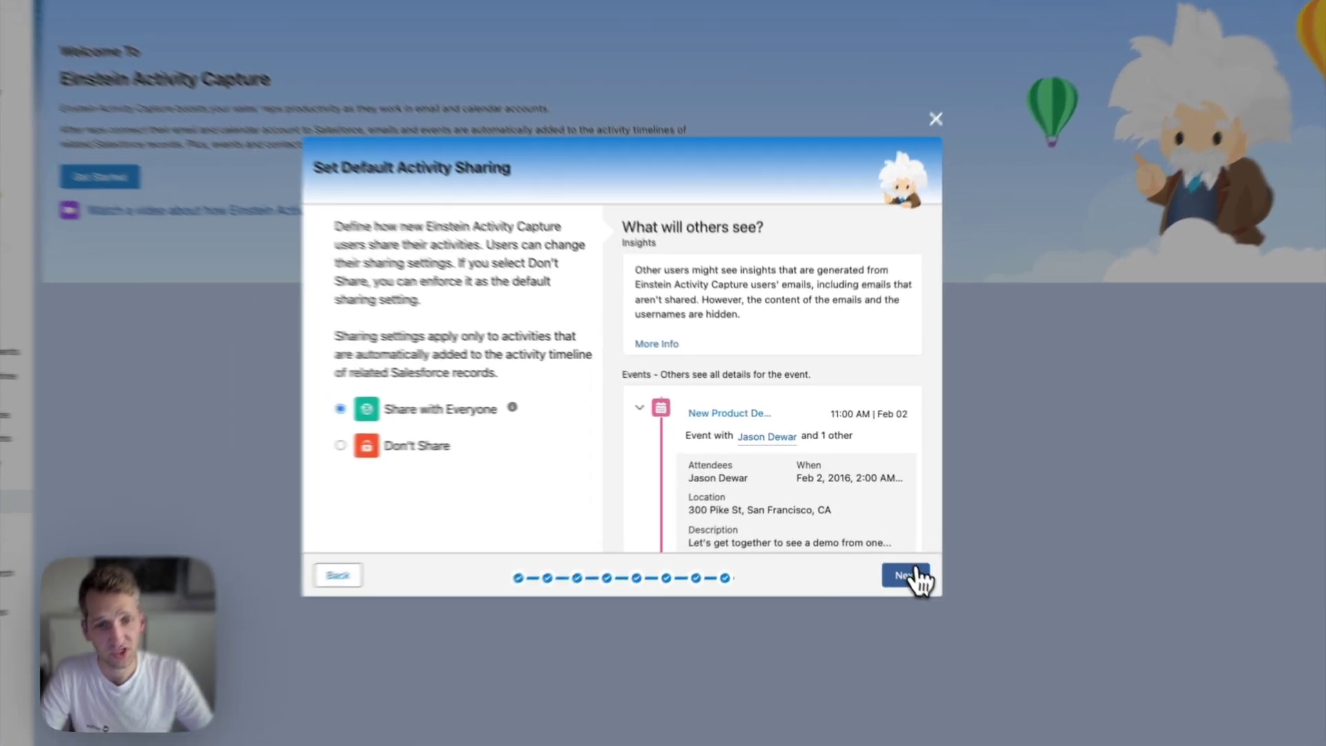
pyautogui.click(883, 556)
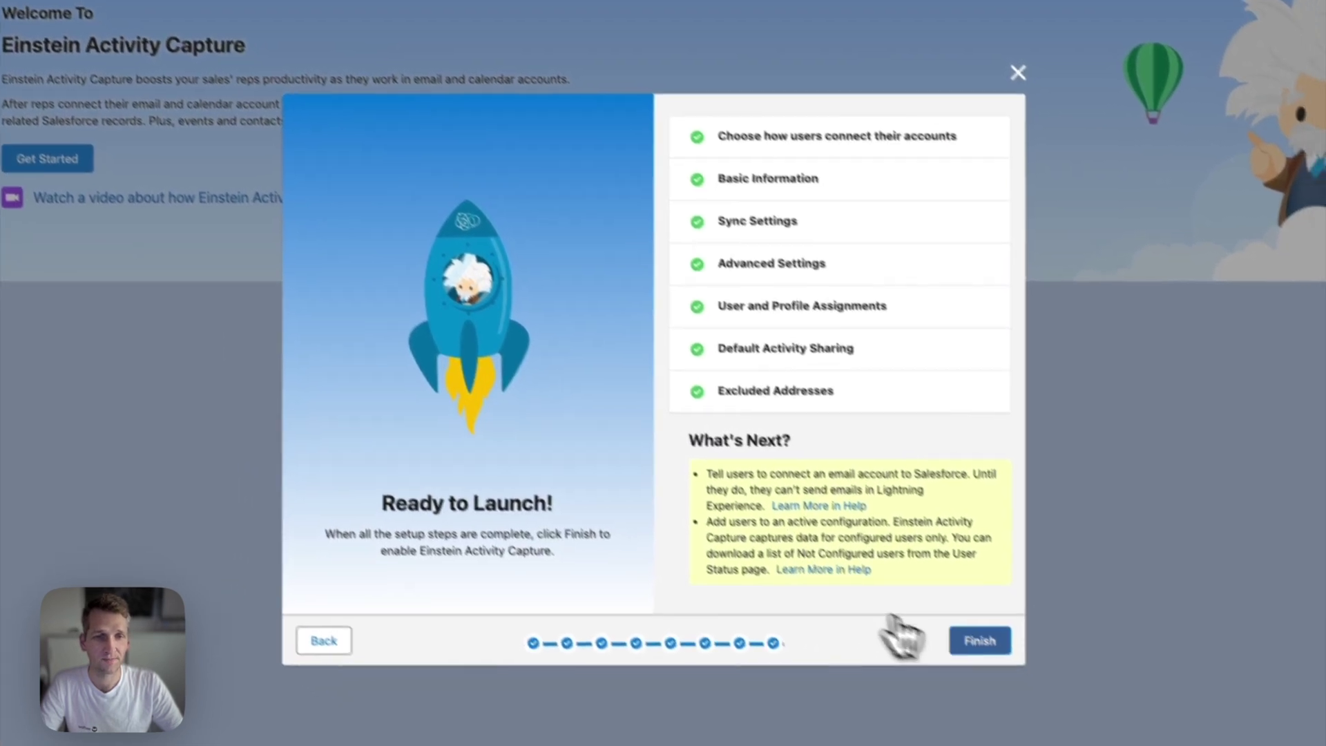
# - Finish the wizard to launch Einstein Activity Capture and view the Configurations list
pyautogui.click(1012, 670)
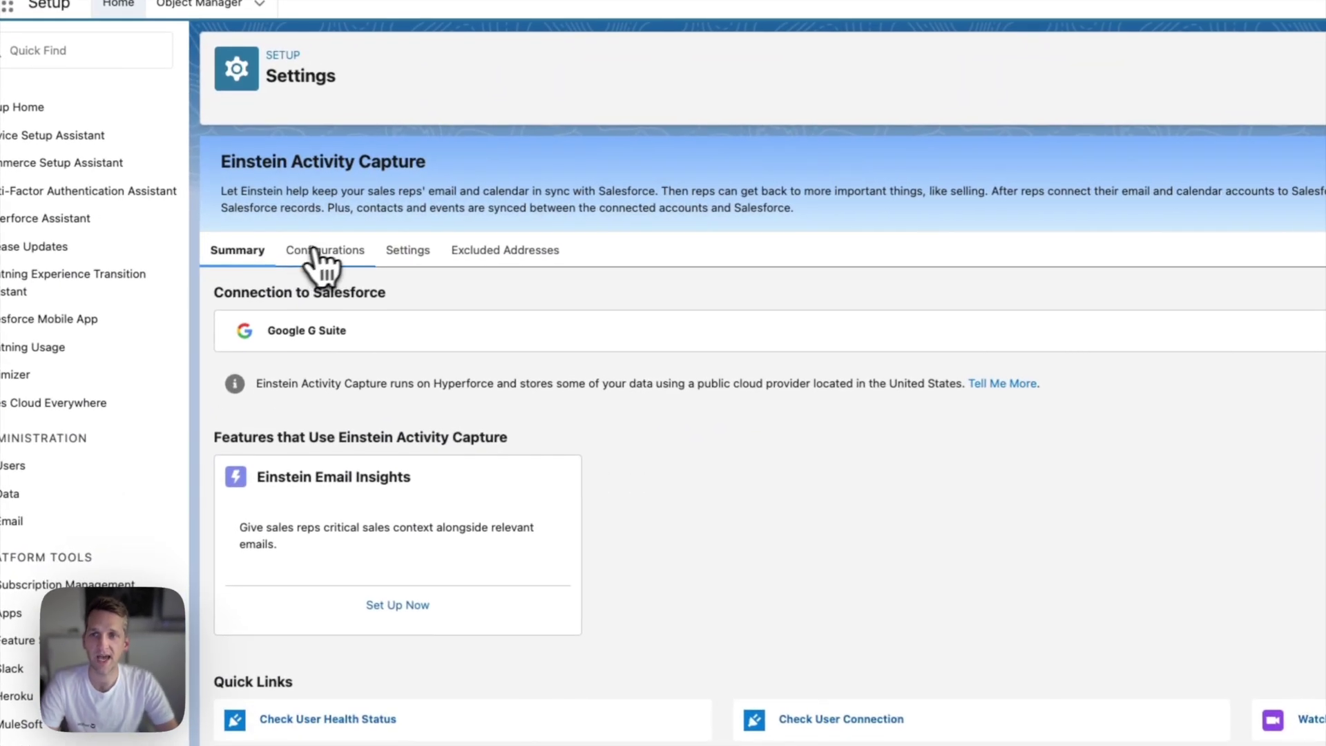
pyautogui.click(325, 250)
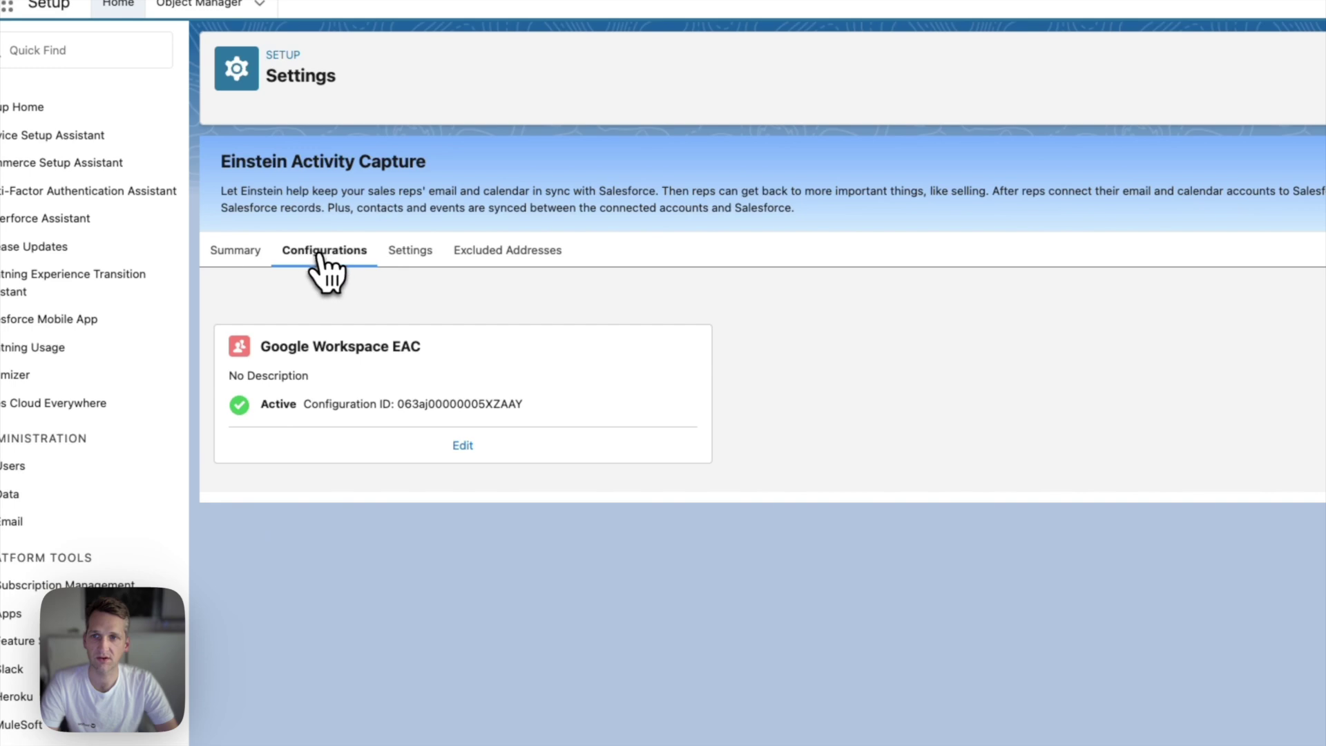
# - Edit Google Workspace EAC, list assignment by profiles, and check its advanced email and event settings
pyautogui.click(463, 445)
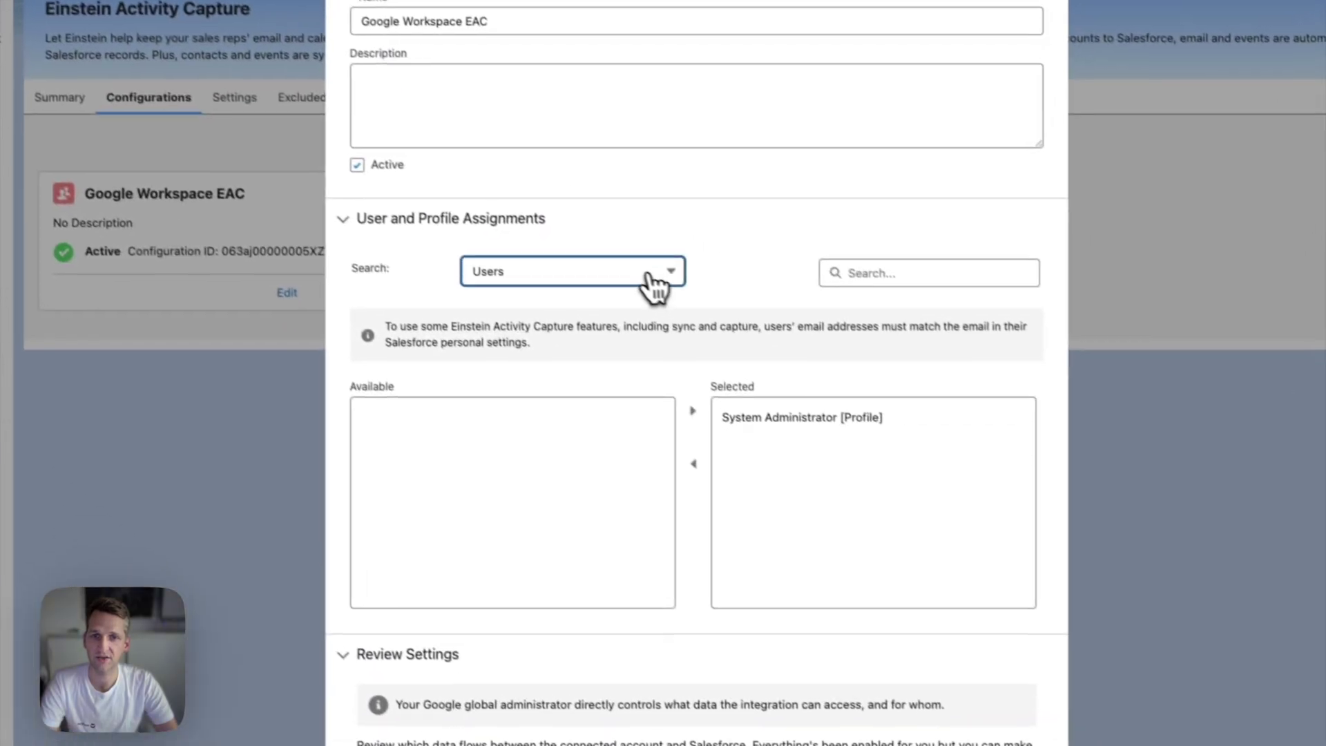
pyautogui.click(652, 276)
pyautogui.click(582, 336)
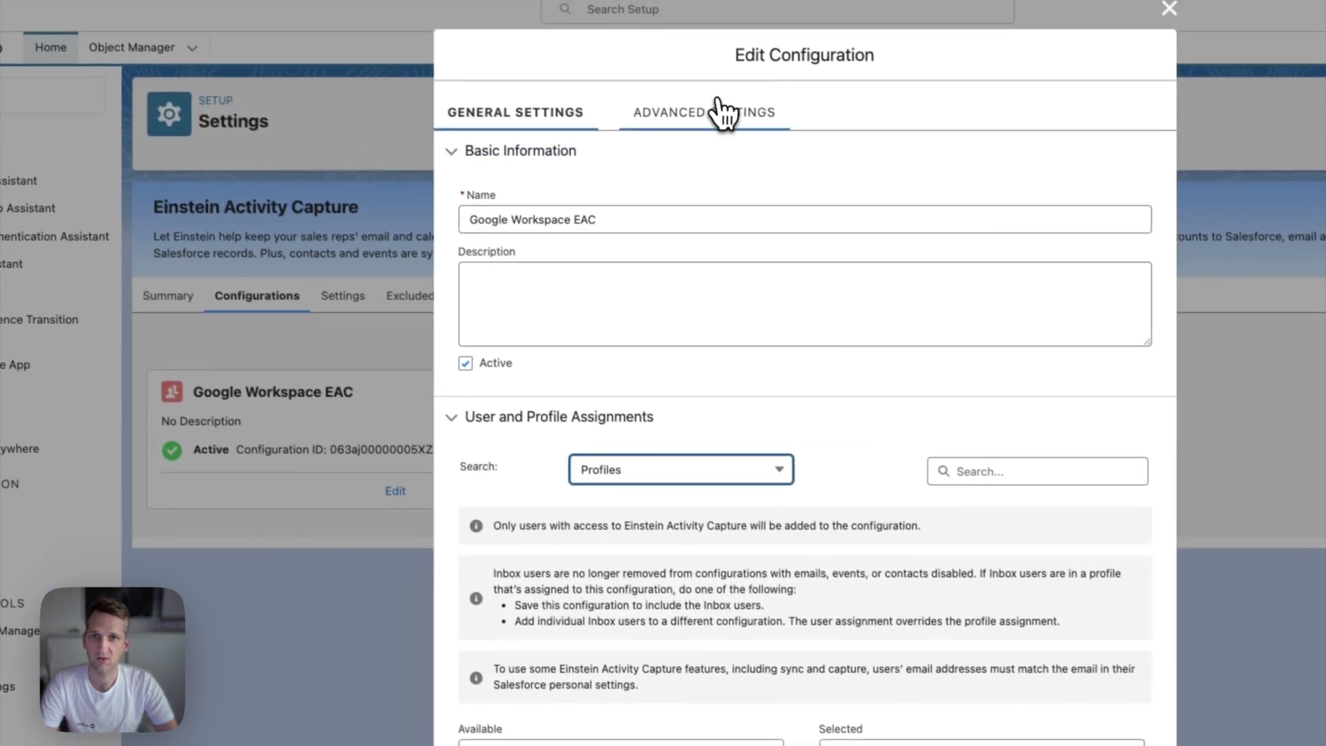
pyautogui.click(723, 111)
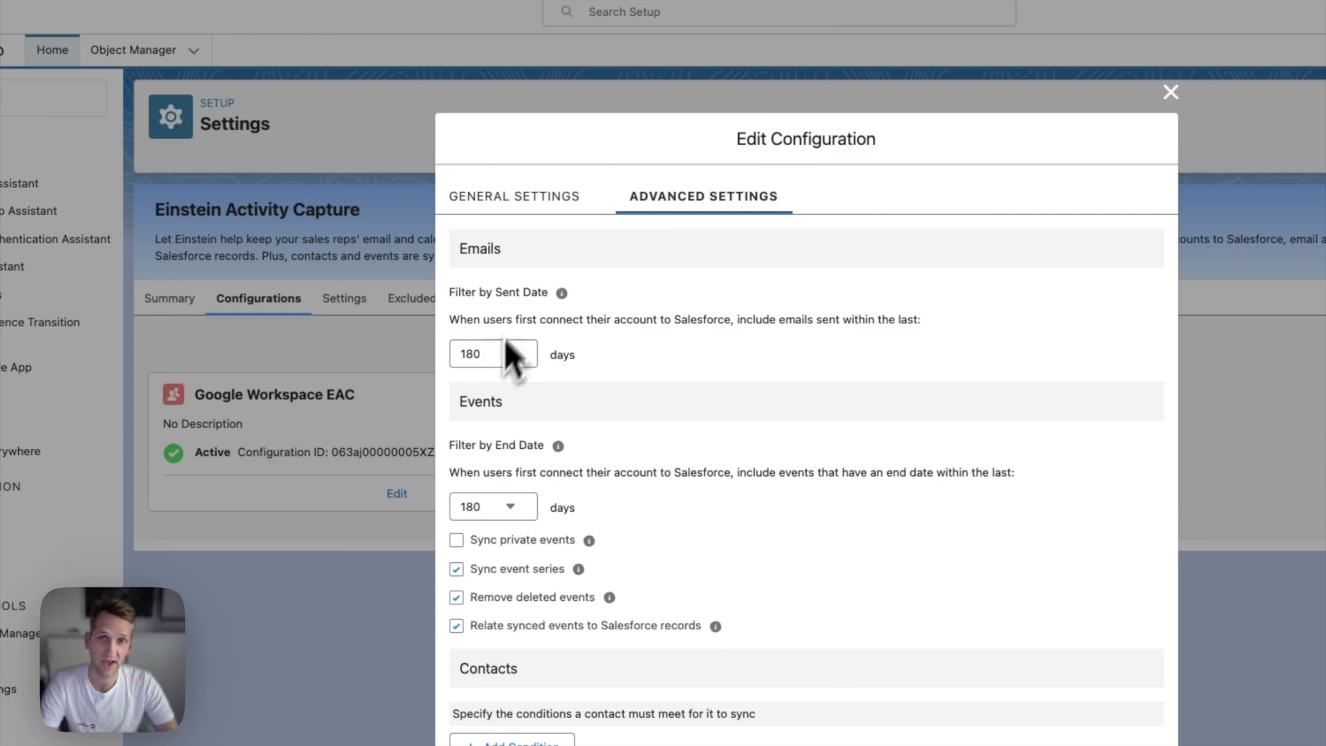
pyautogui.click(594, 201)
# - Keep events syncing from Google Suite to Salesforce and save the configuration
pyautogui.scroll(-6, 681, 370)
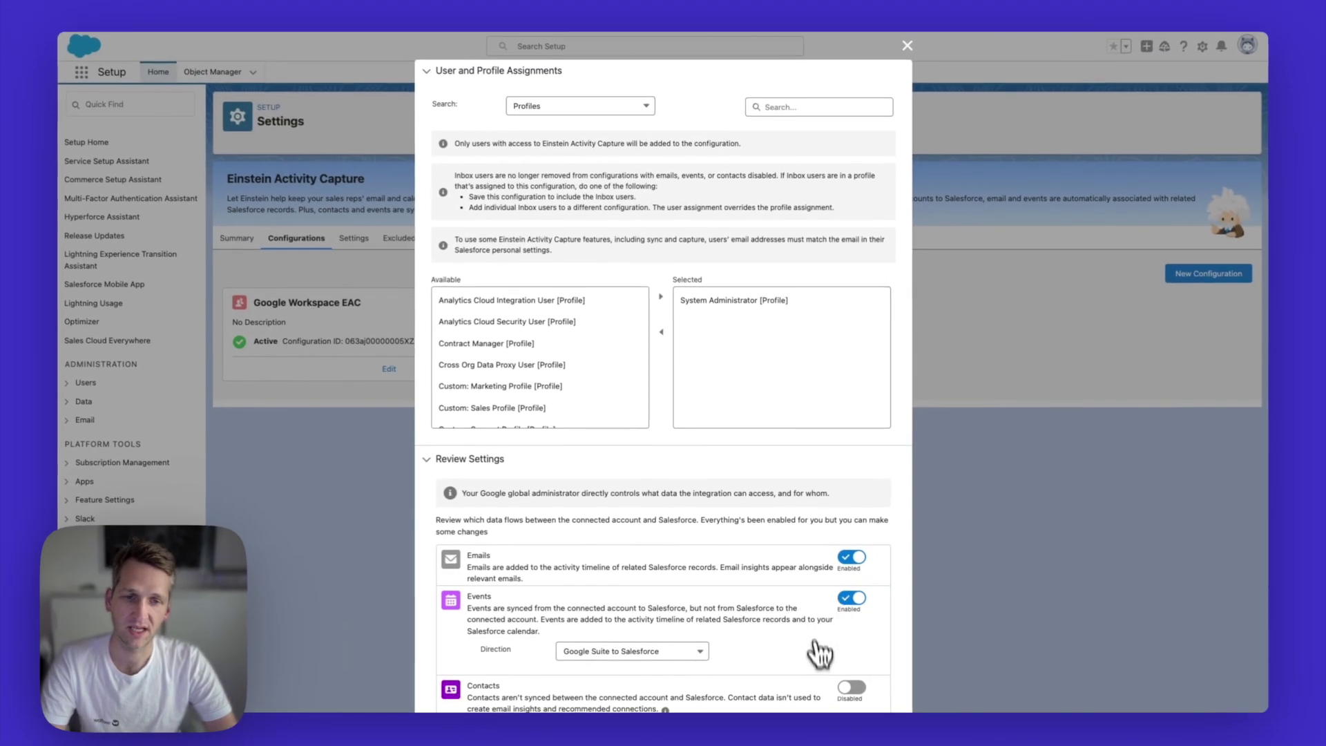
pyautogui.scroll(-3, 795, 608)
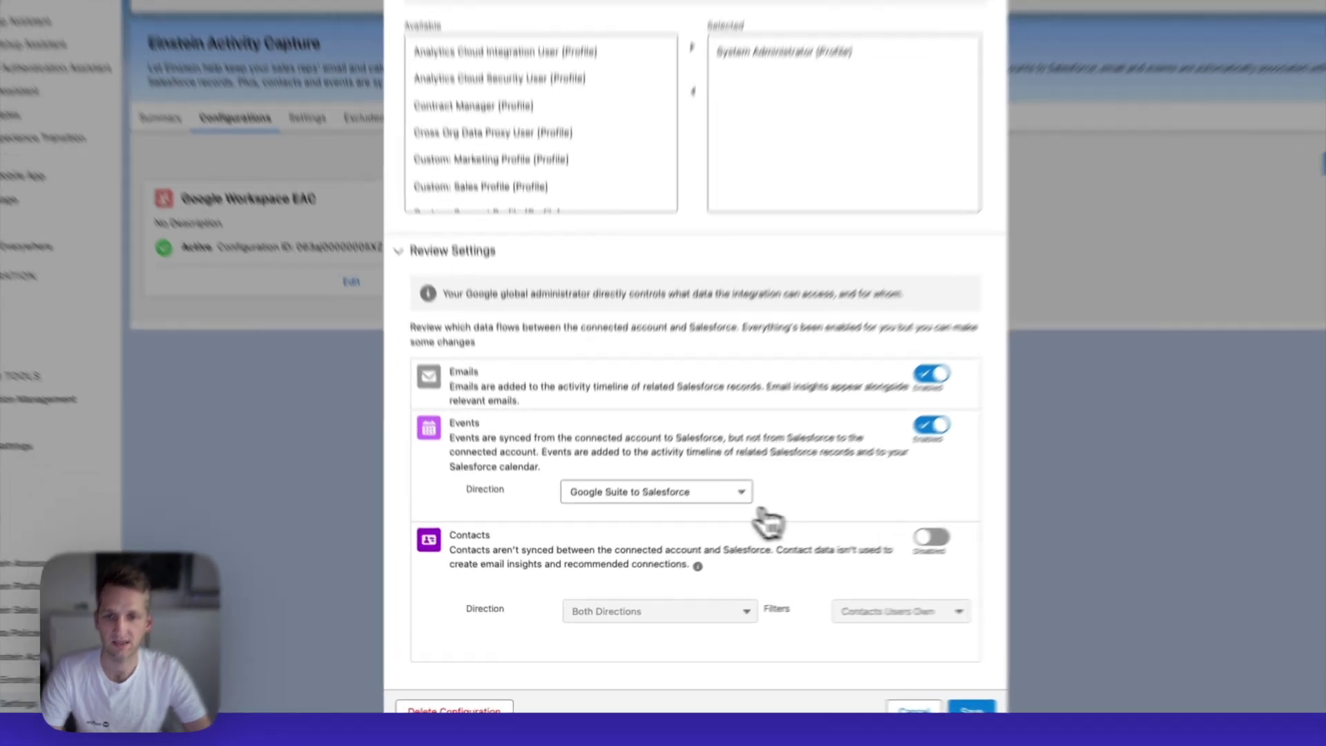
pyautogui.click(719, 492)
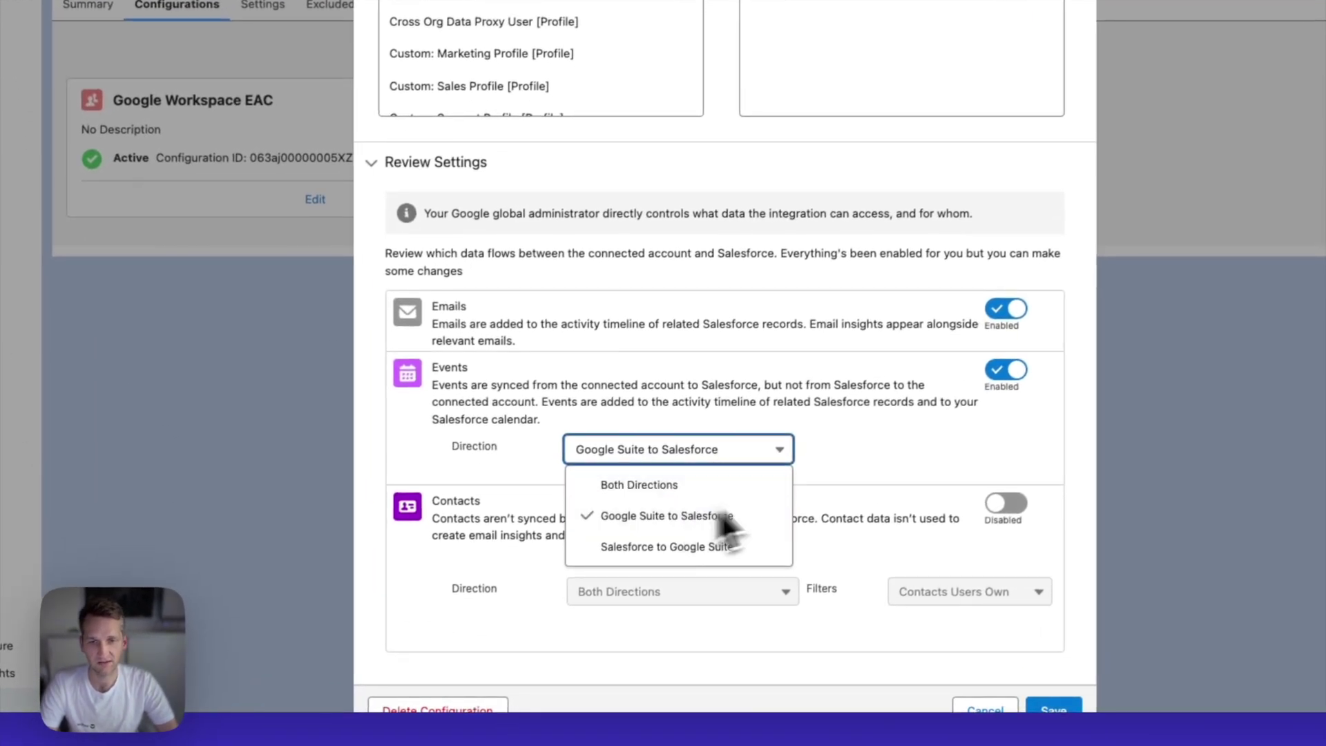
pyautogui.click(943, 477)
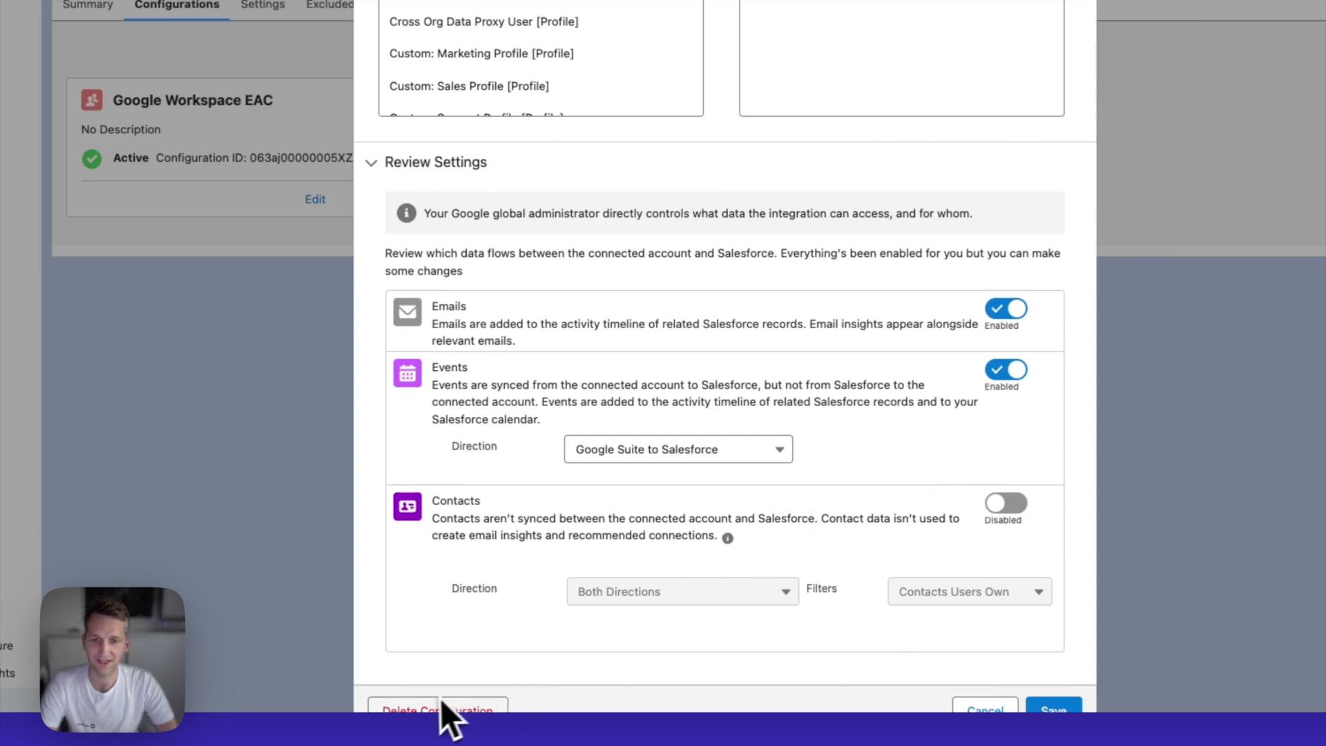
pyautogui.click(1053, 709)
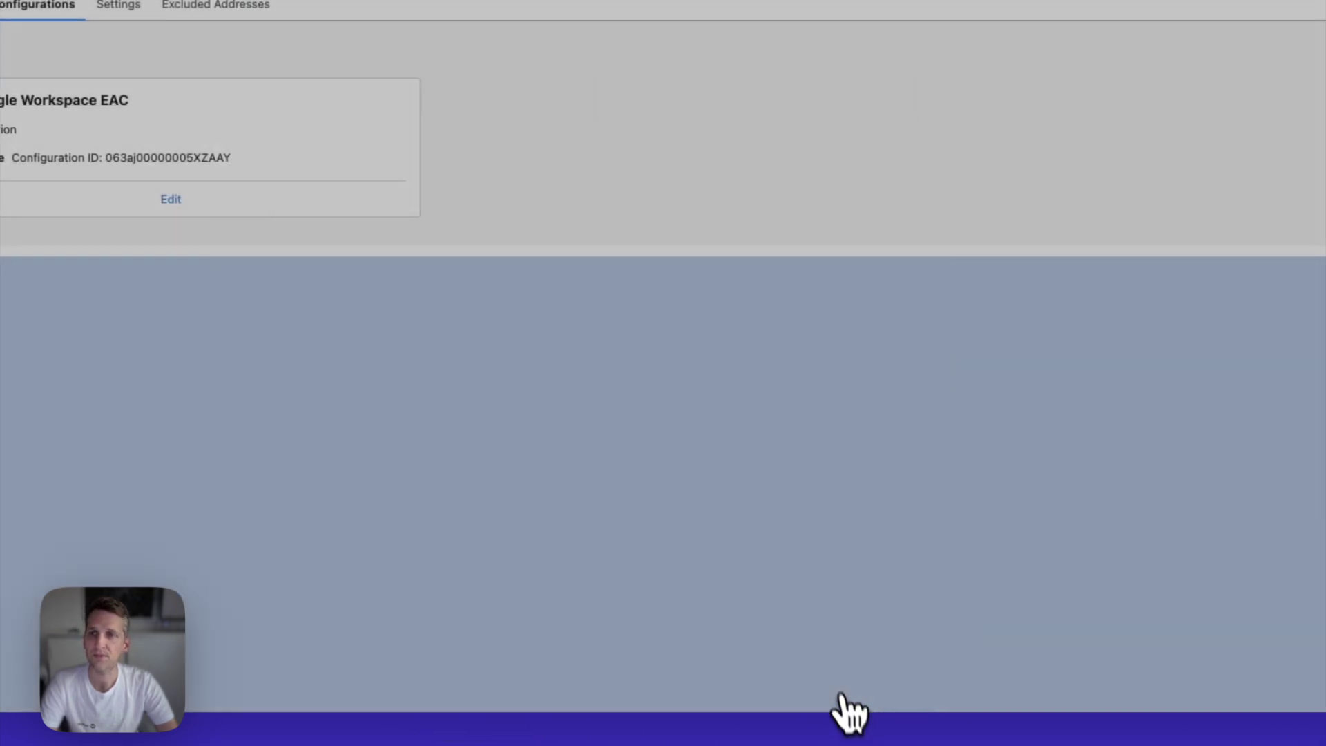
# - Confirm the Activities Dashboard toggle is On in the Einstein Activity Capture settings
pyautogui.click(262, 5)
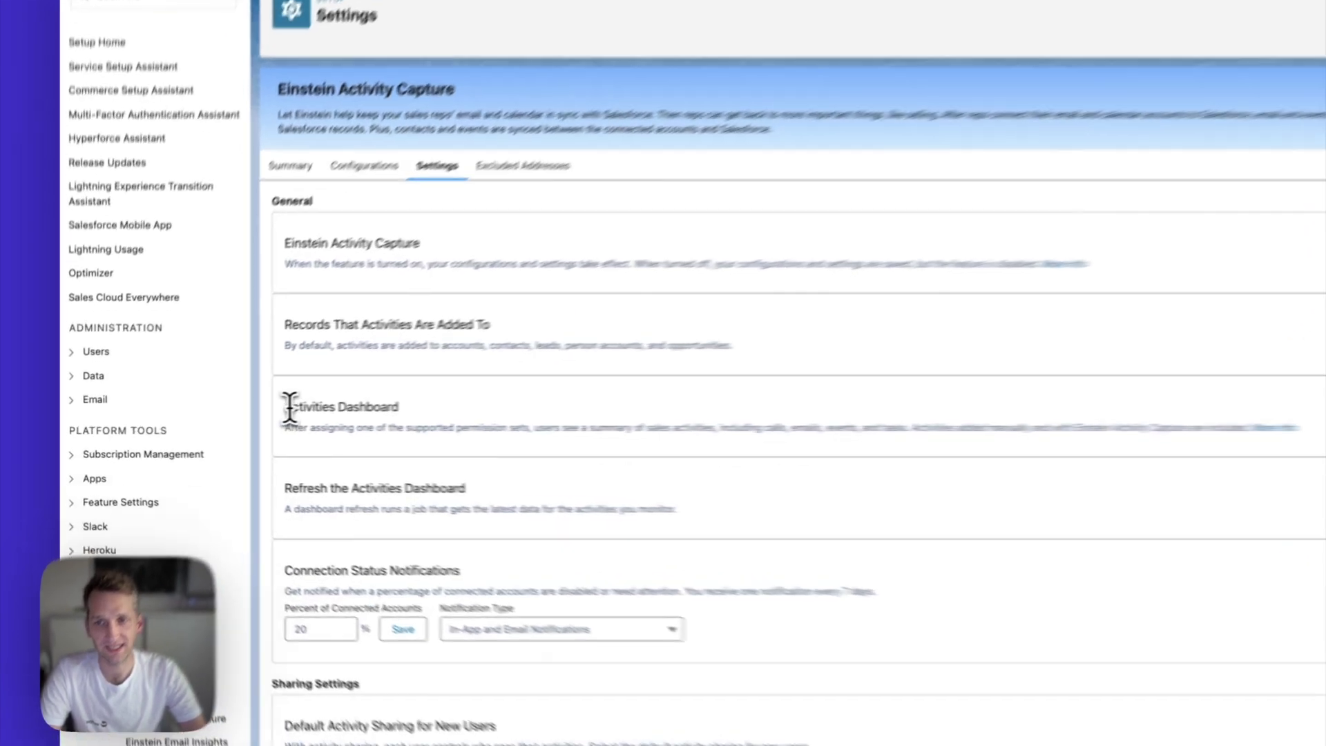
pyautogui.moveTo(235, 426); pyautogui.dragTo(370, 430)
pyautogui.click(375, 429)
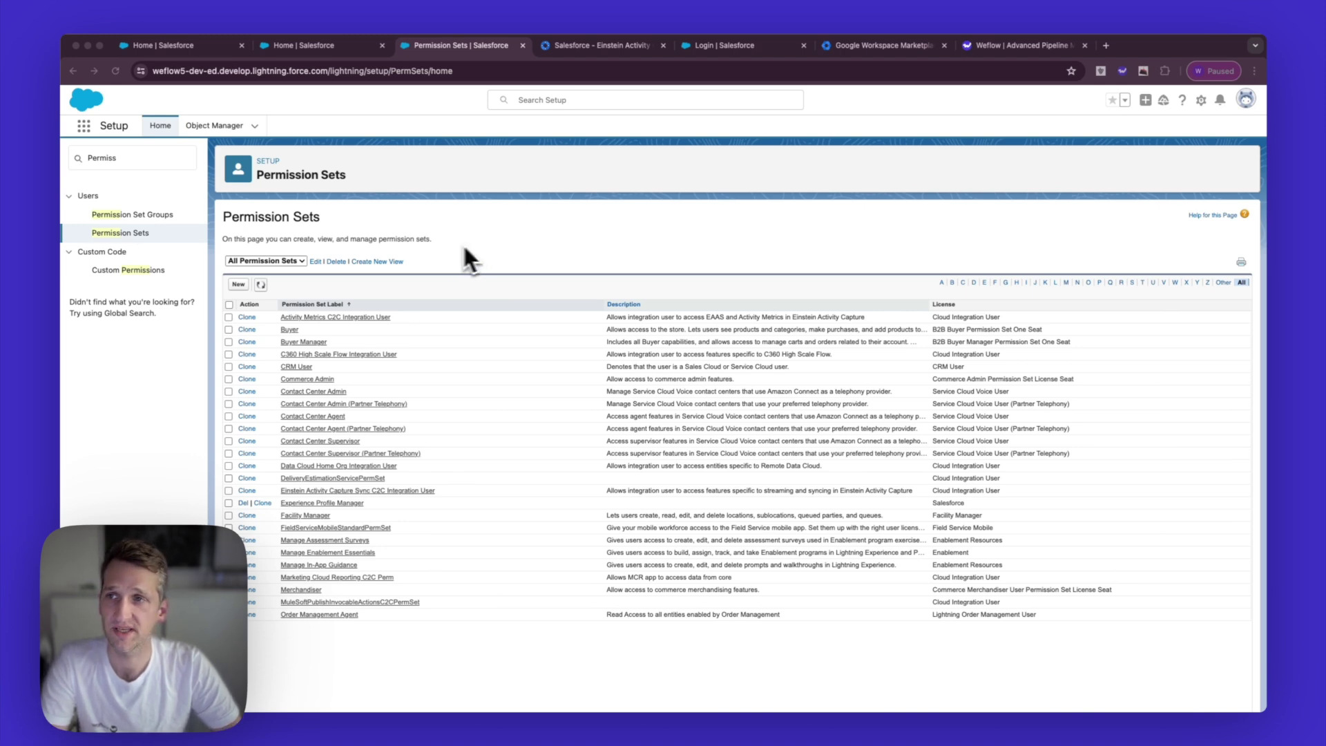
# - Search Setup for 'Permiss' and open the Permission Sets page
pyautogui.click(116, 158)
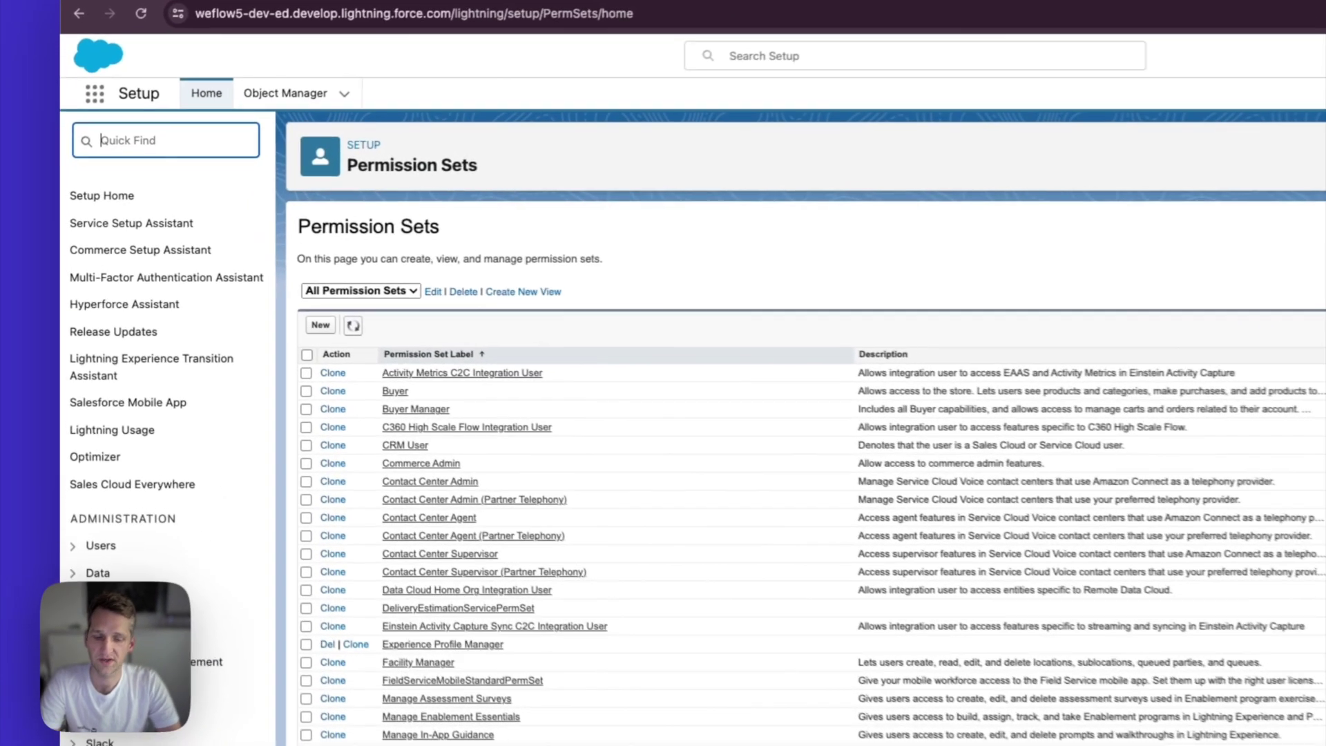
pyautogui.write('Pe')
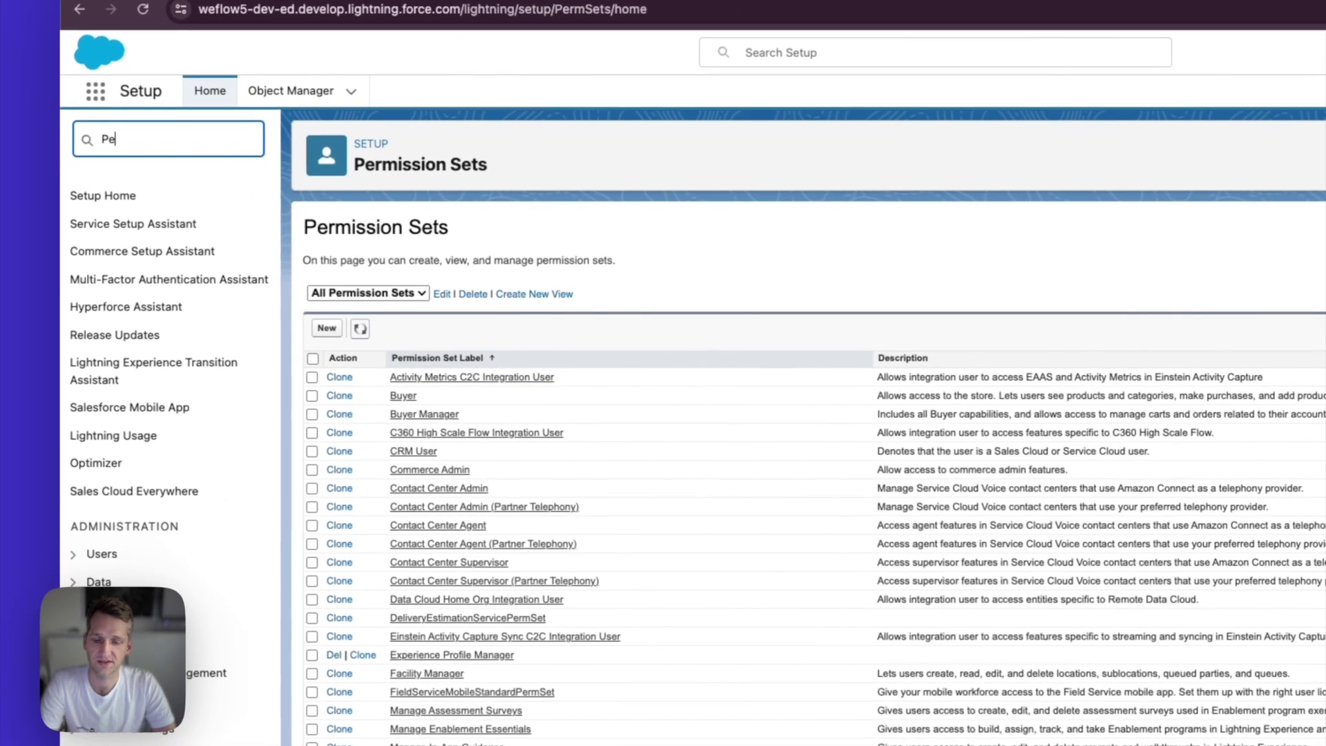
pyautogui.write('rmiss')
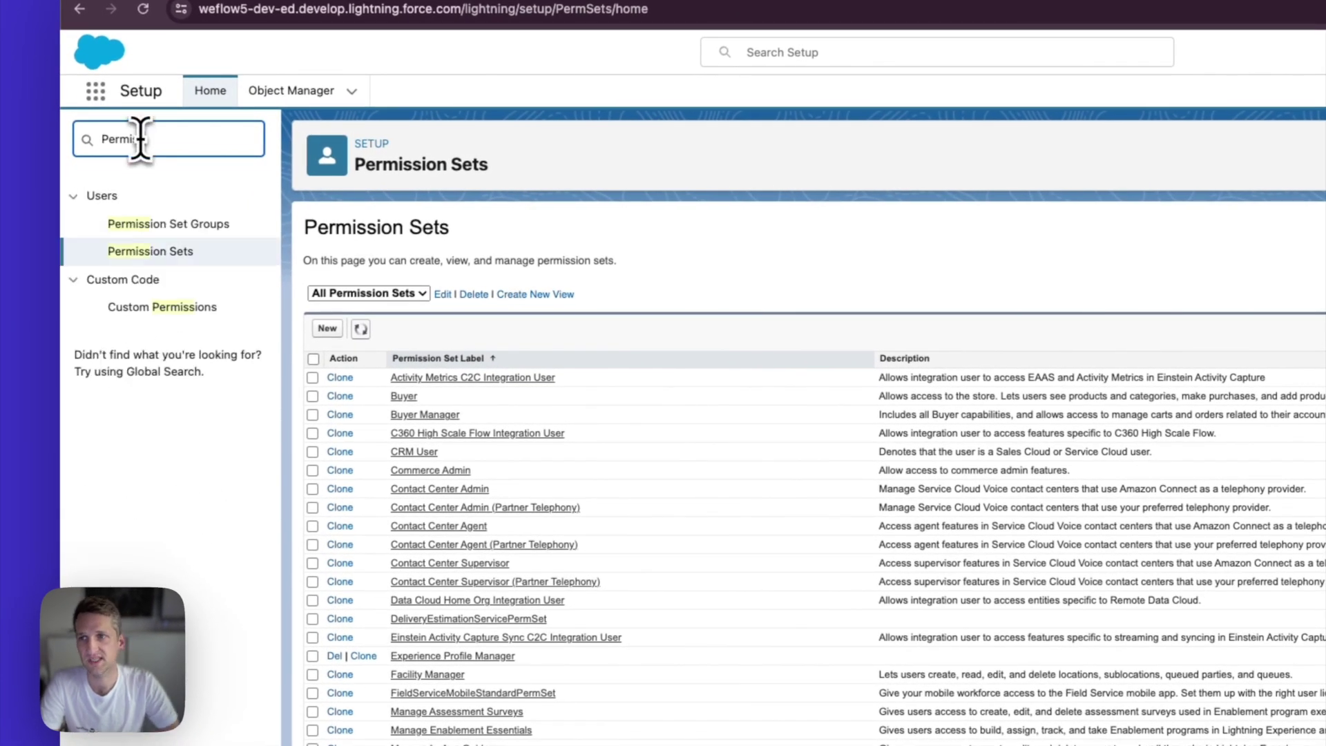
pyautogui.click(166, 253)
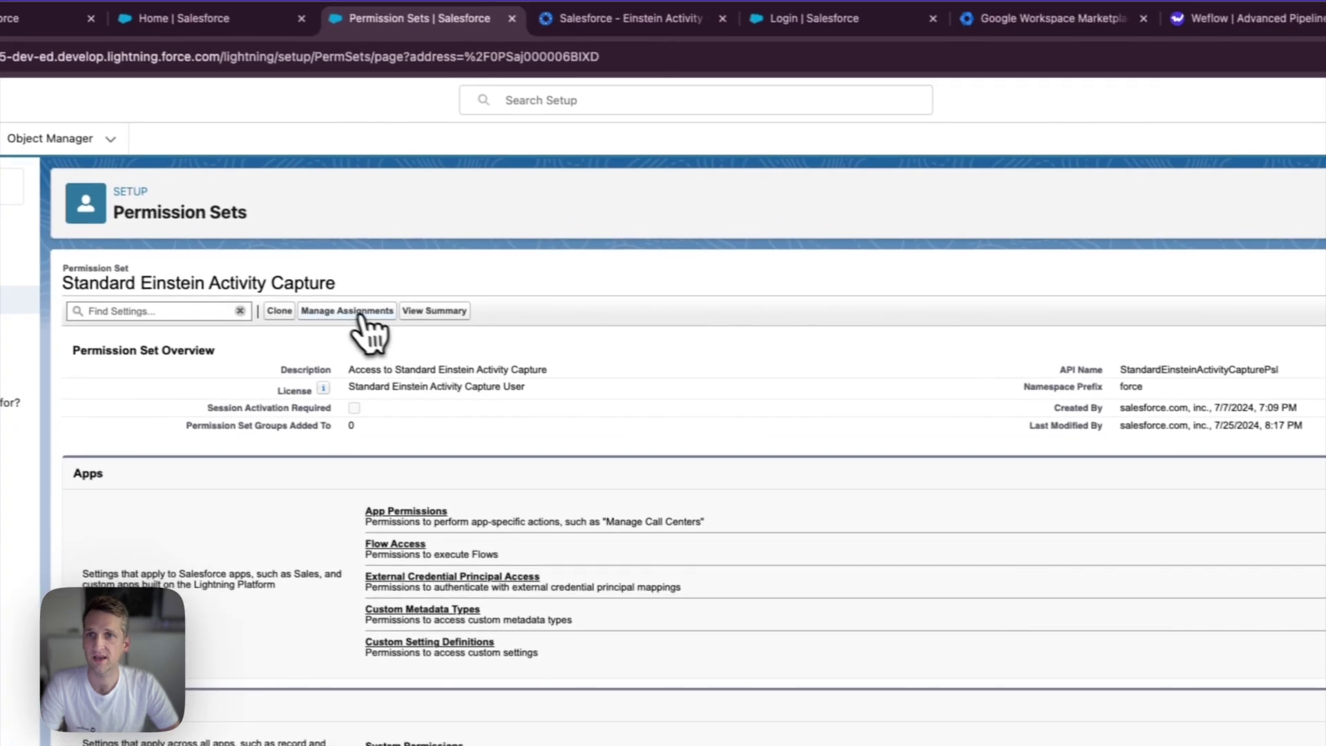
# - Assign Standard Einstein Activity Capture to the System Administrator and Standard With Custom objects users
pyautogui.click(376, 319)
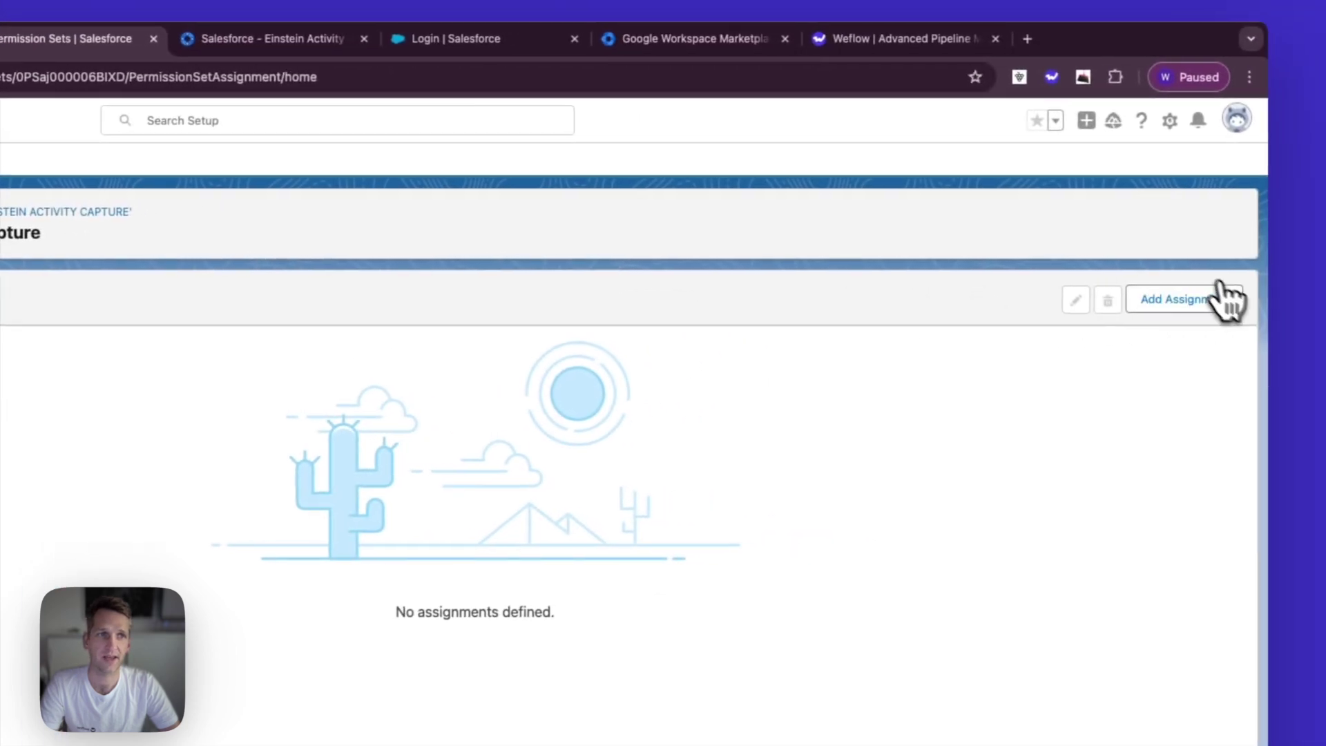
pyautogui.click(1196, 312)
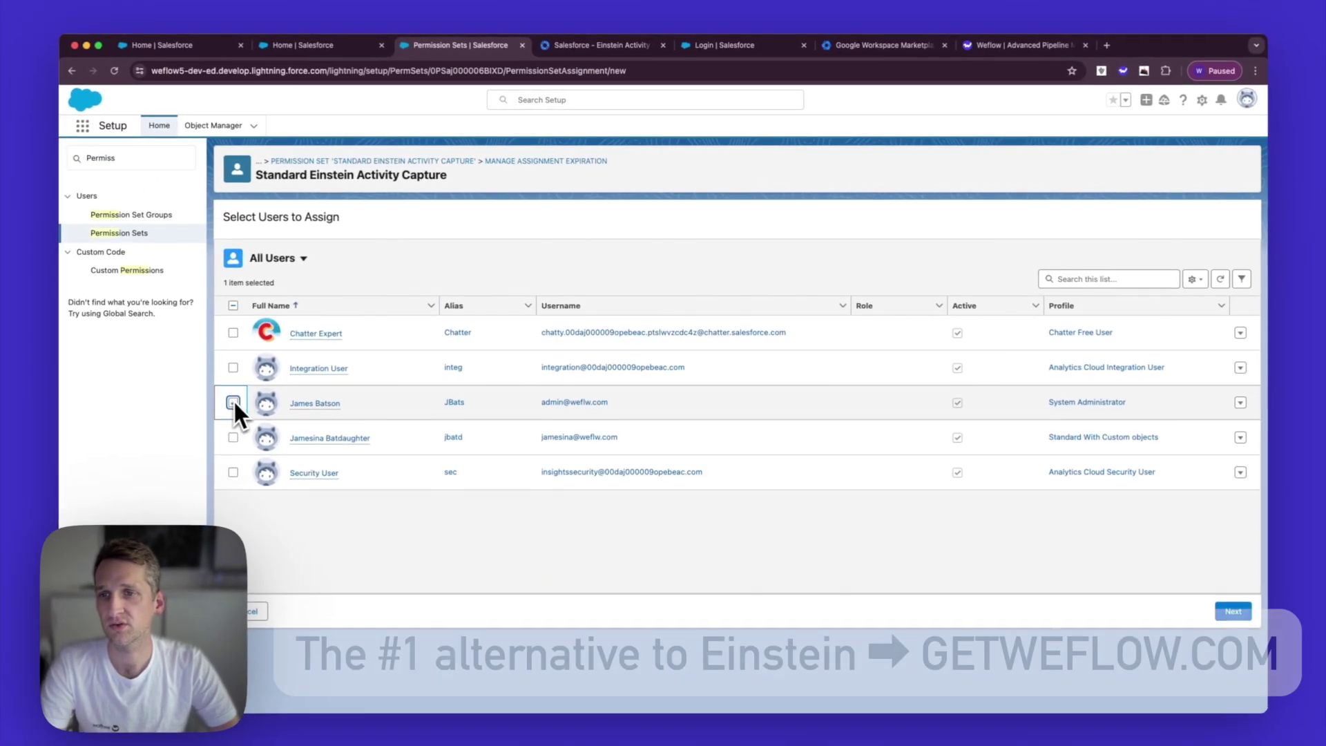
pyautogui.click(234, 400)
pyautogui.click(234, 435)
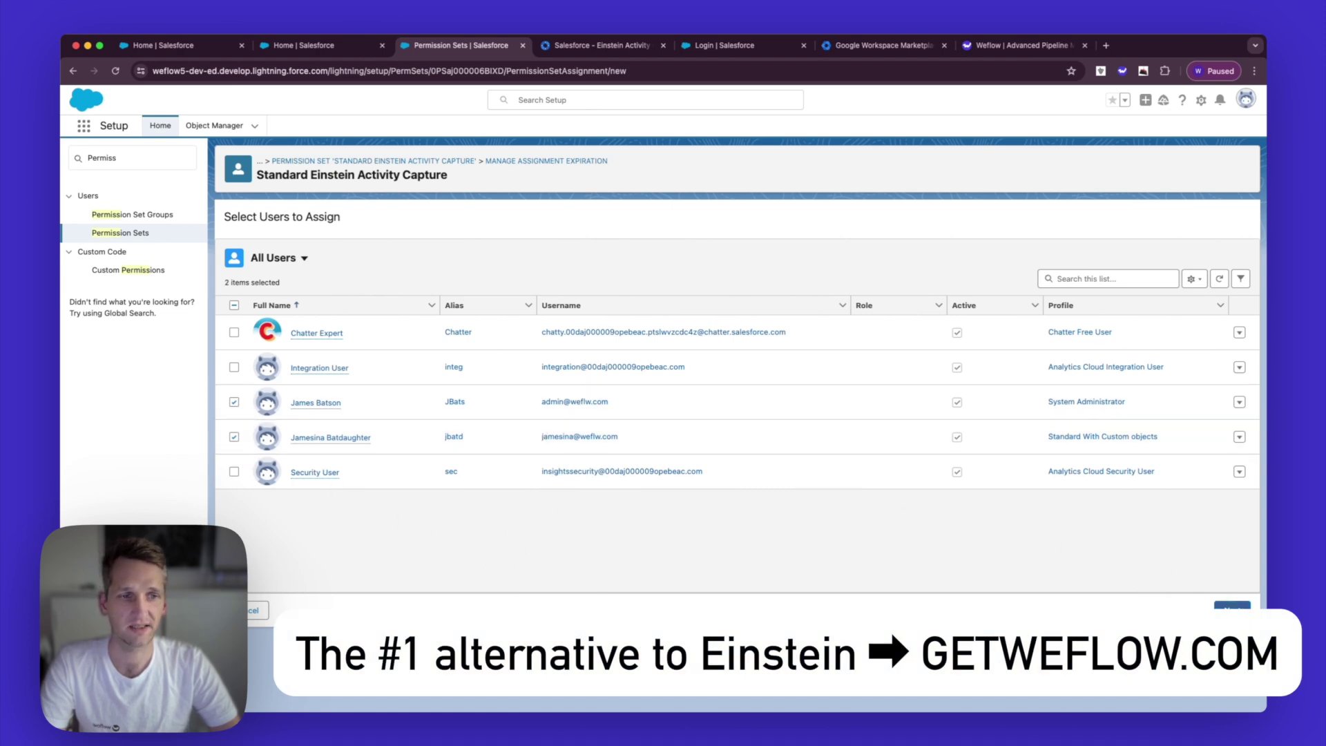
pyautogui.click(1231, 605)
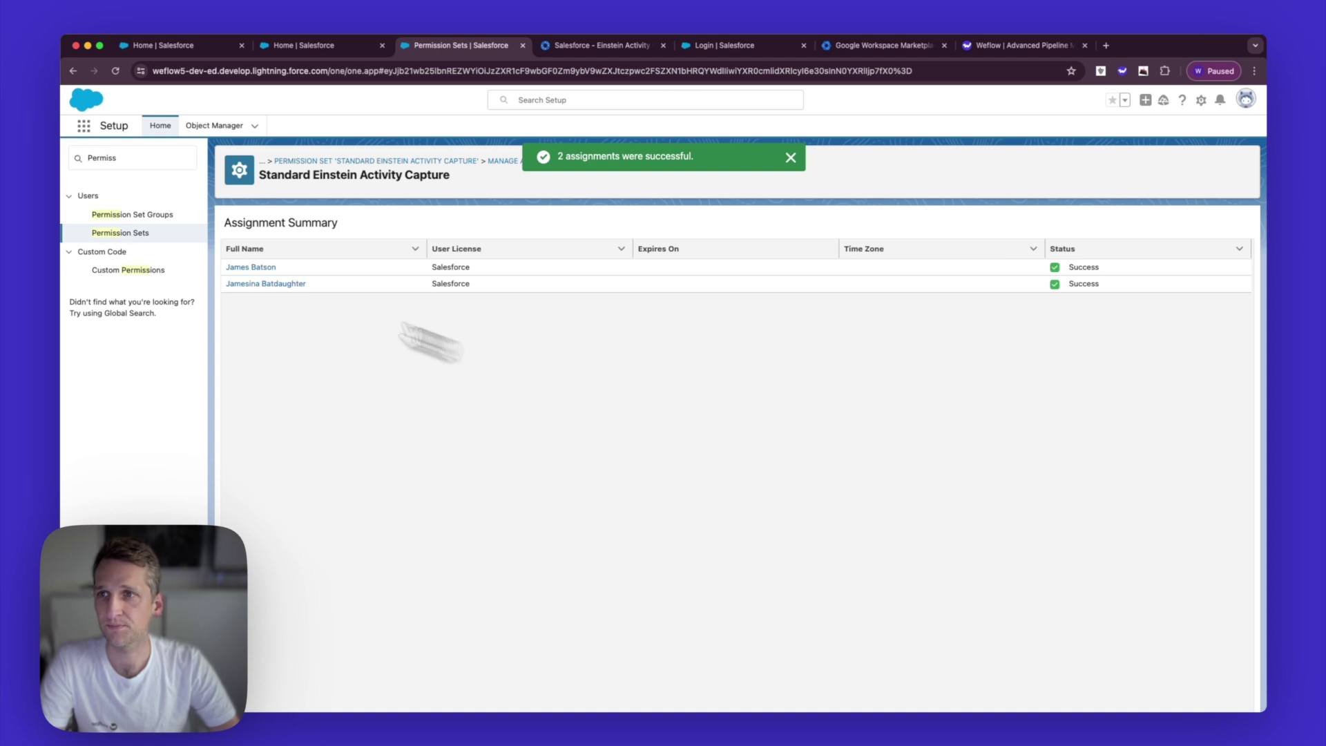
pyautogui.click(124, 158)
# - Quick Find 'Einstein' and open the Google Workspace EAC configuration for editing
pyautogui.write('Einstein')
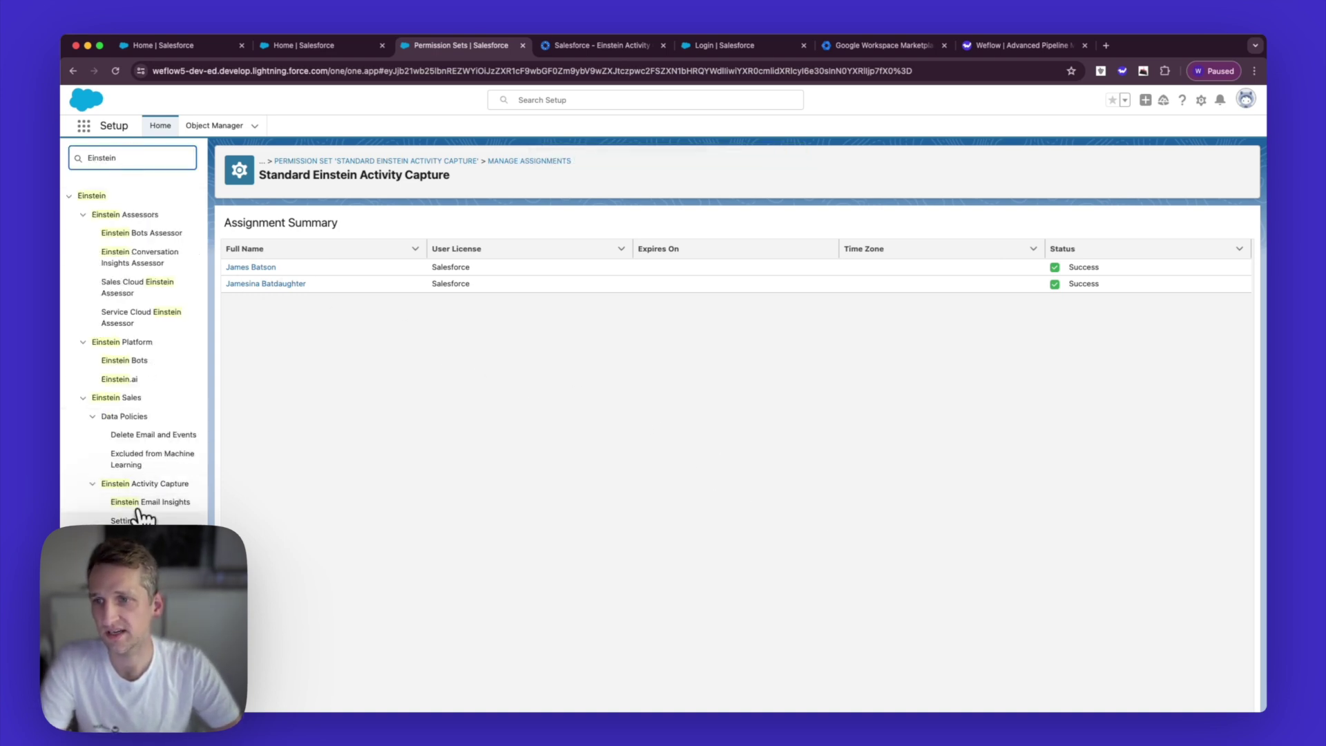
pyautogui.click(141, 519)
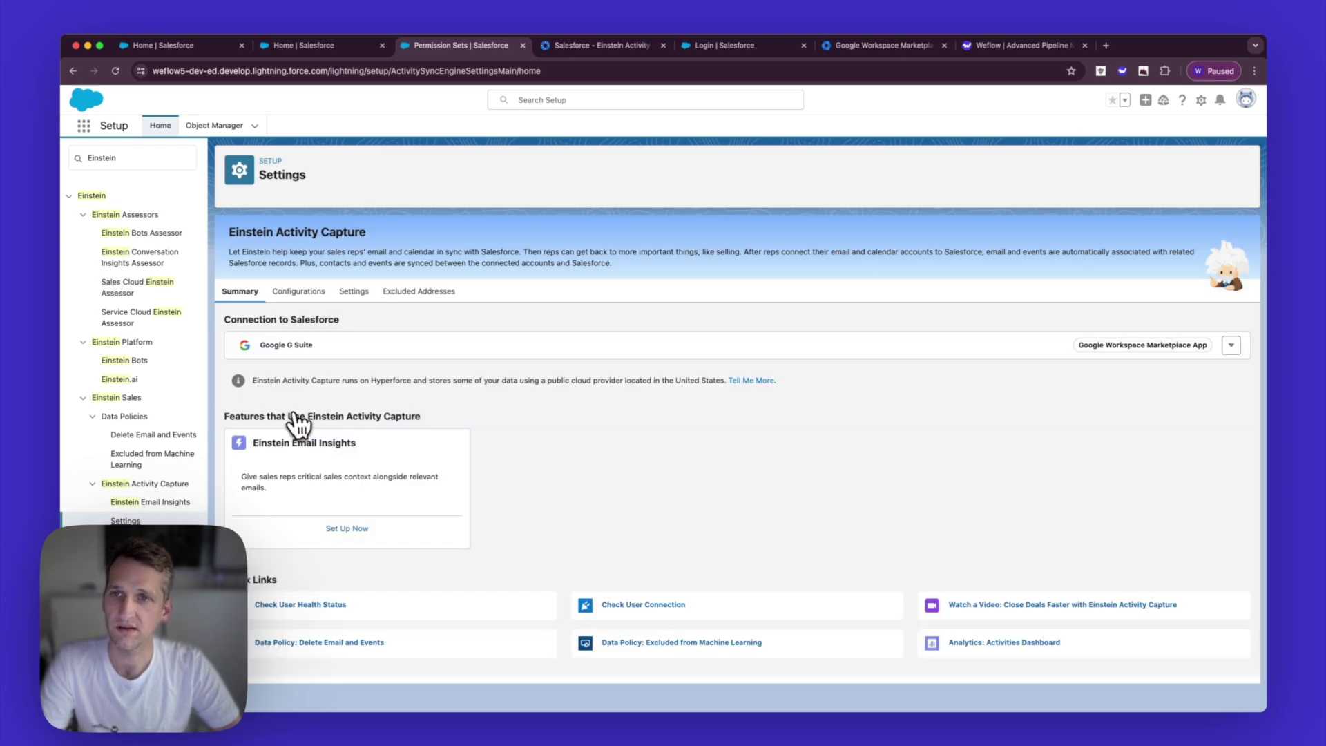
pyautogui.click(304, 293)
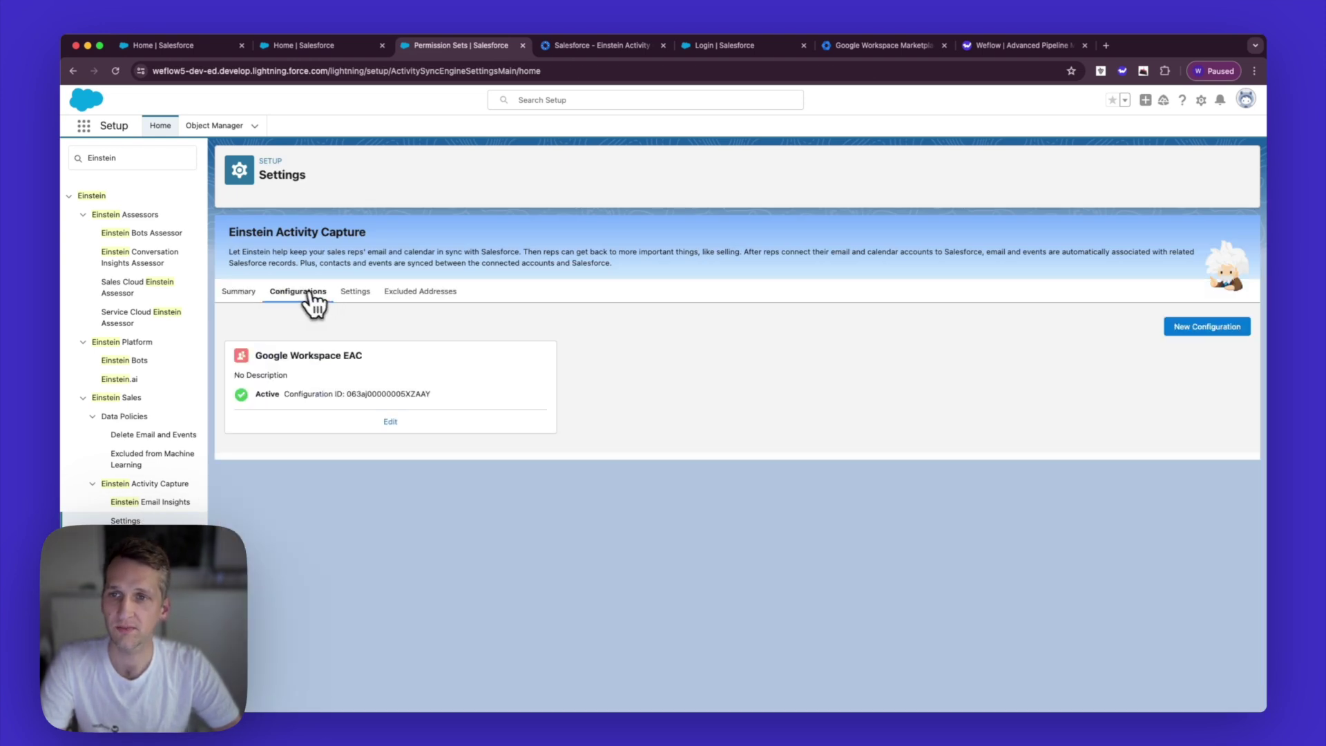
pyautogui.click(393, 422)
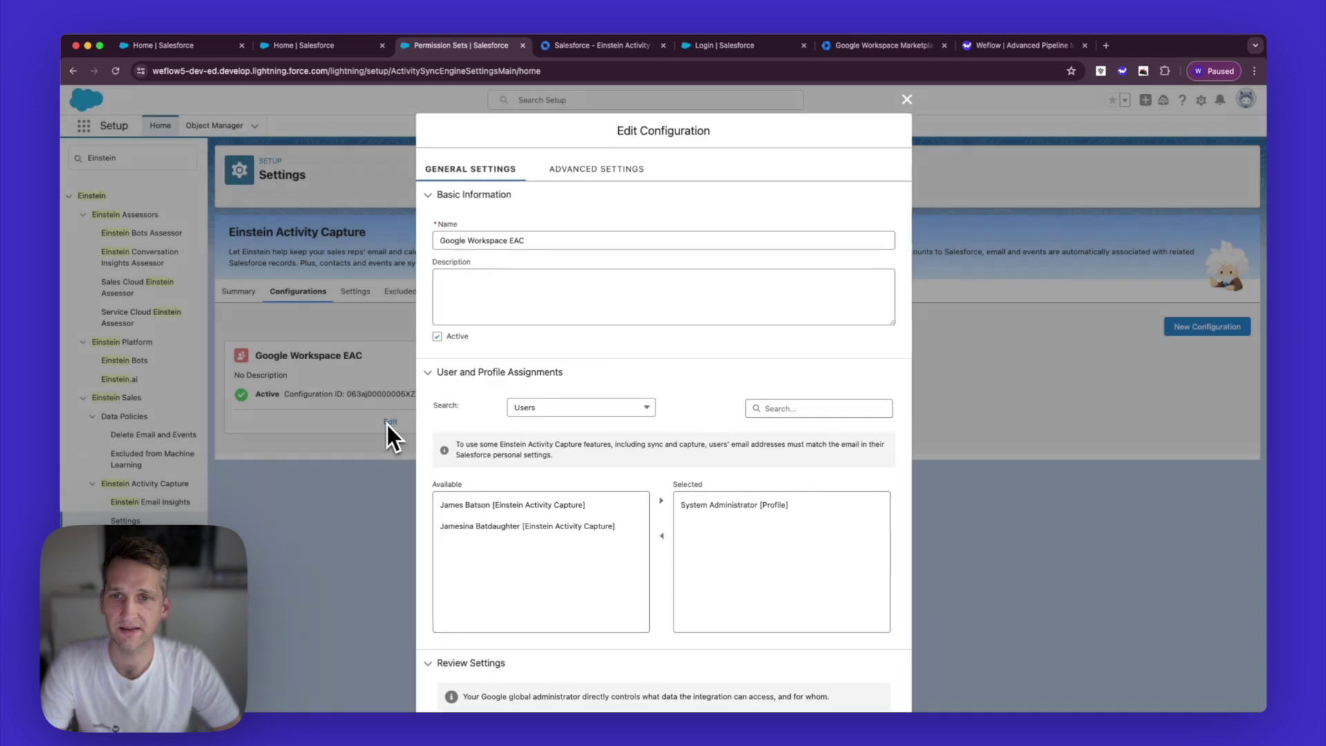
# - Switch the assignment list between profiles and users to review who the configuration covers
pyautogui.click(538, 413)
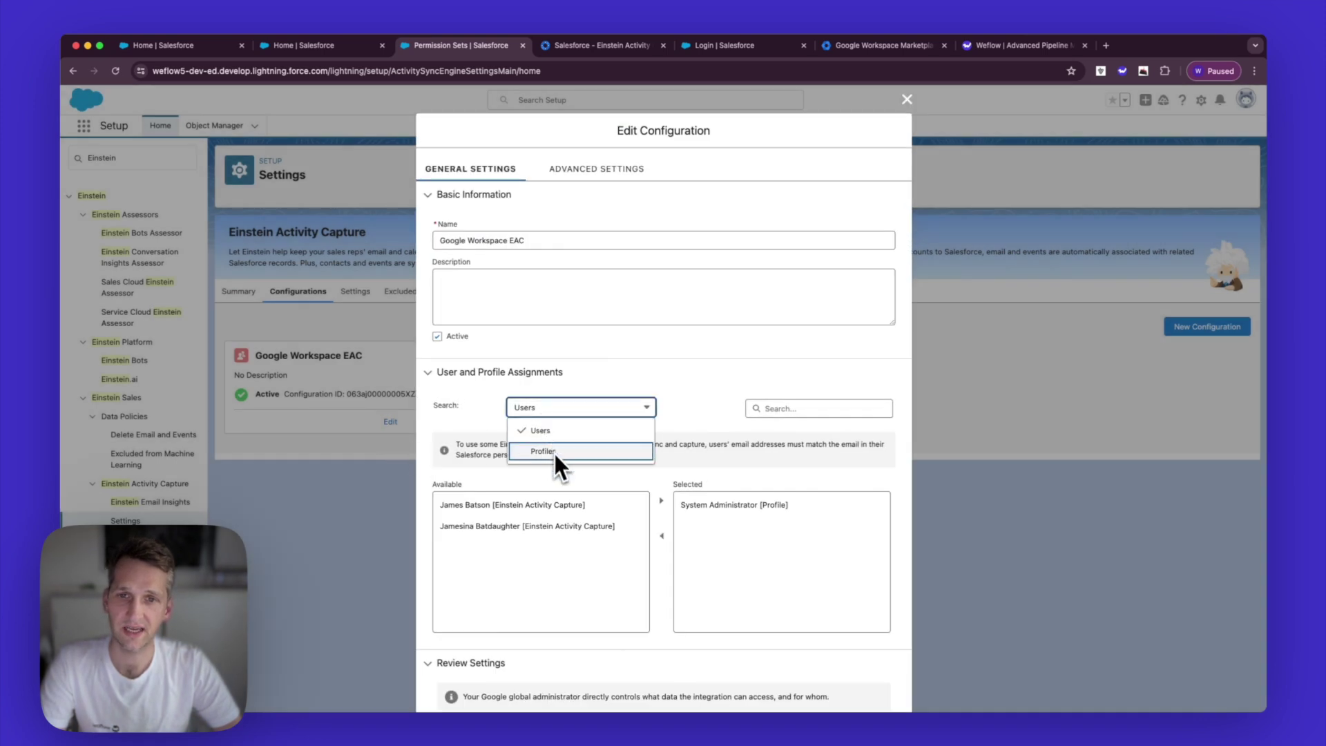
pyautogui.click(612, 452)
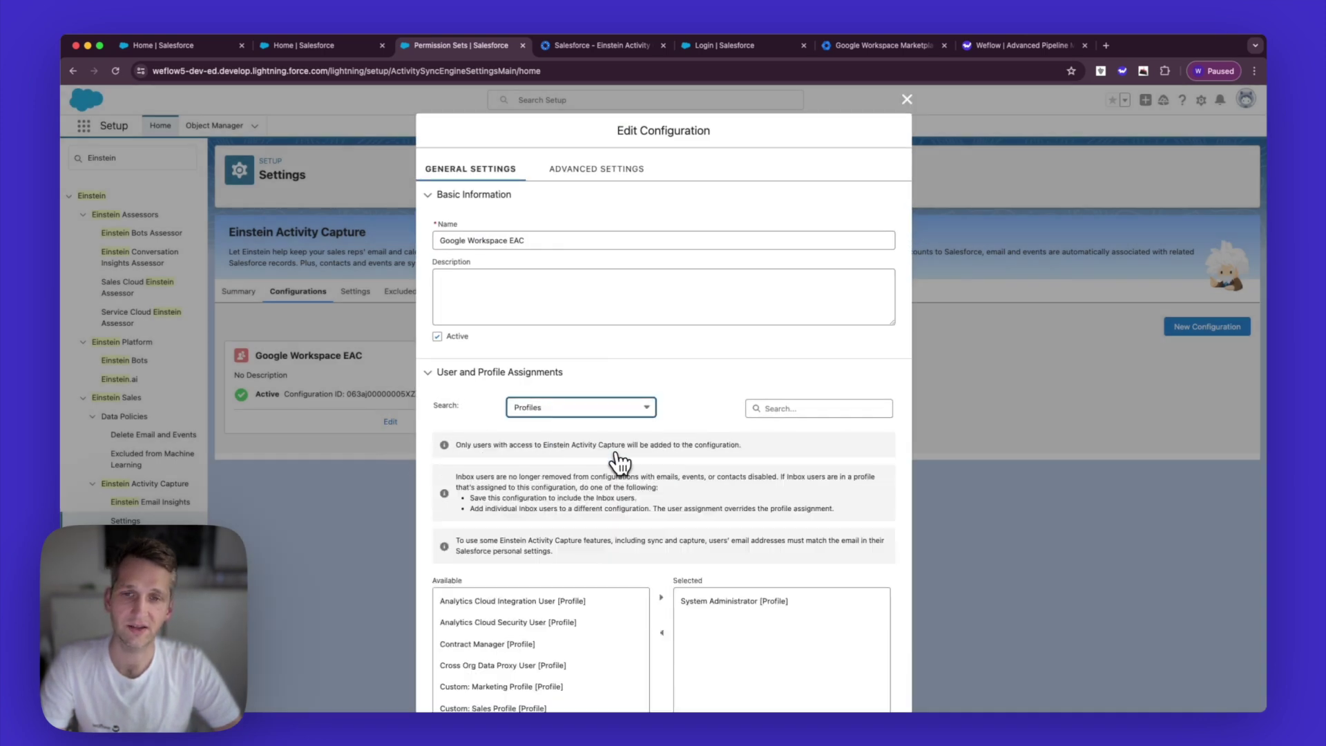
pyautogui.click(570, 418)
pyautogui.click(563, 430)
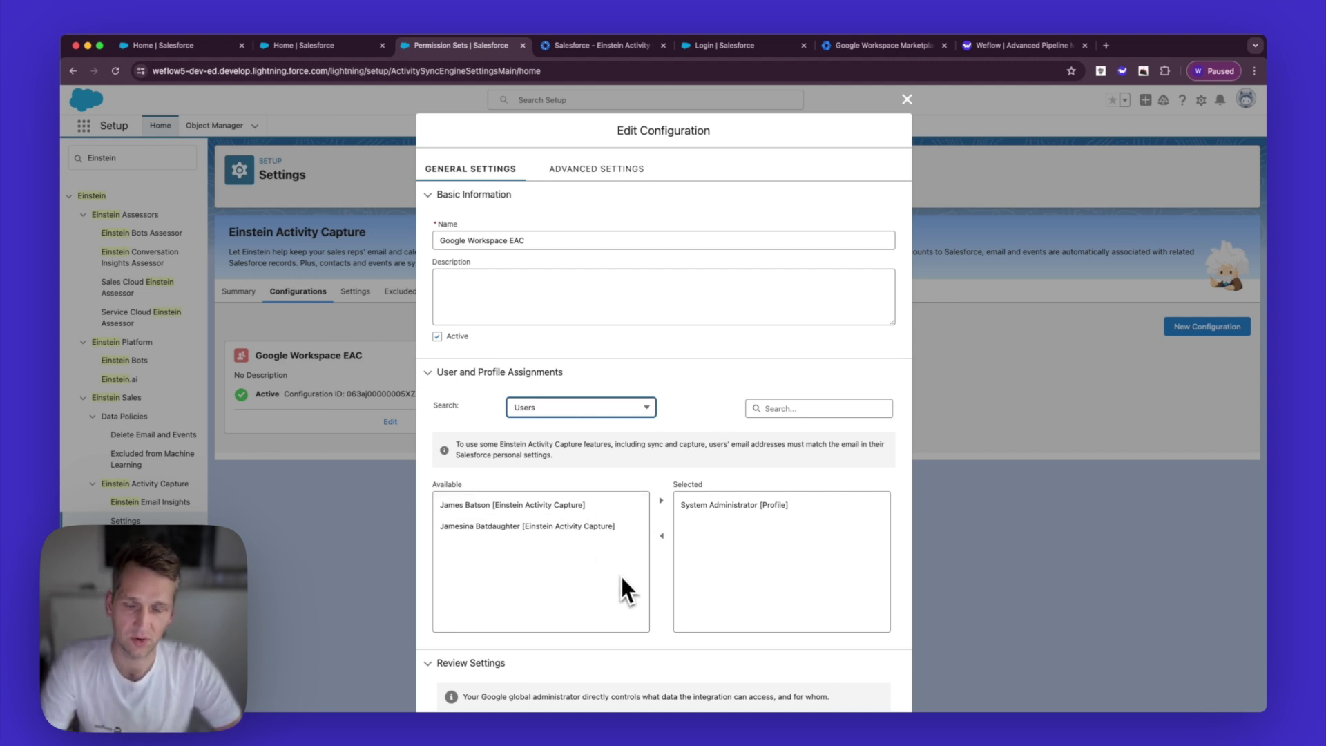
pyautogui.click(580, 407)
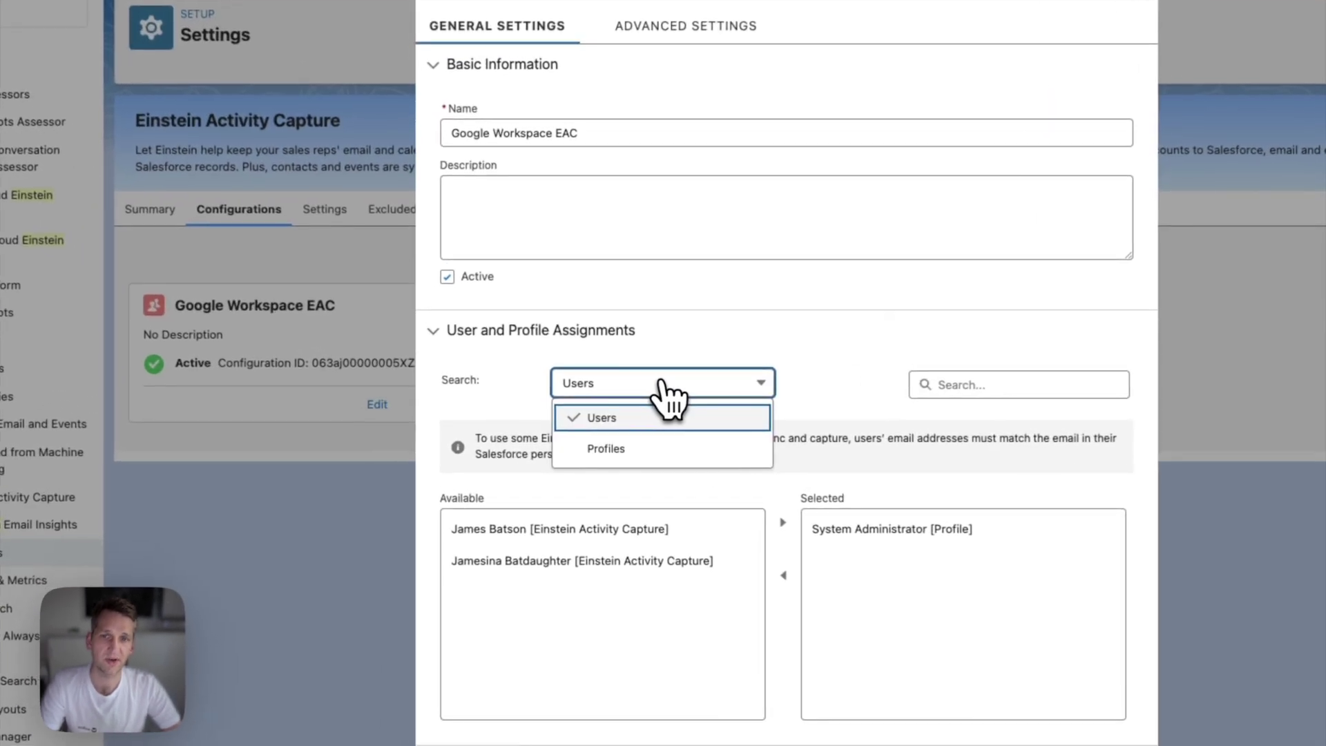
pyautogui.click(647, 447)
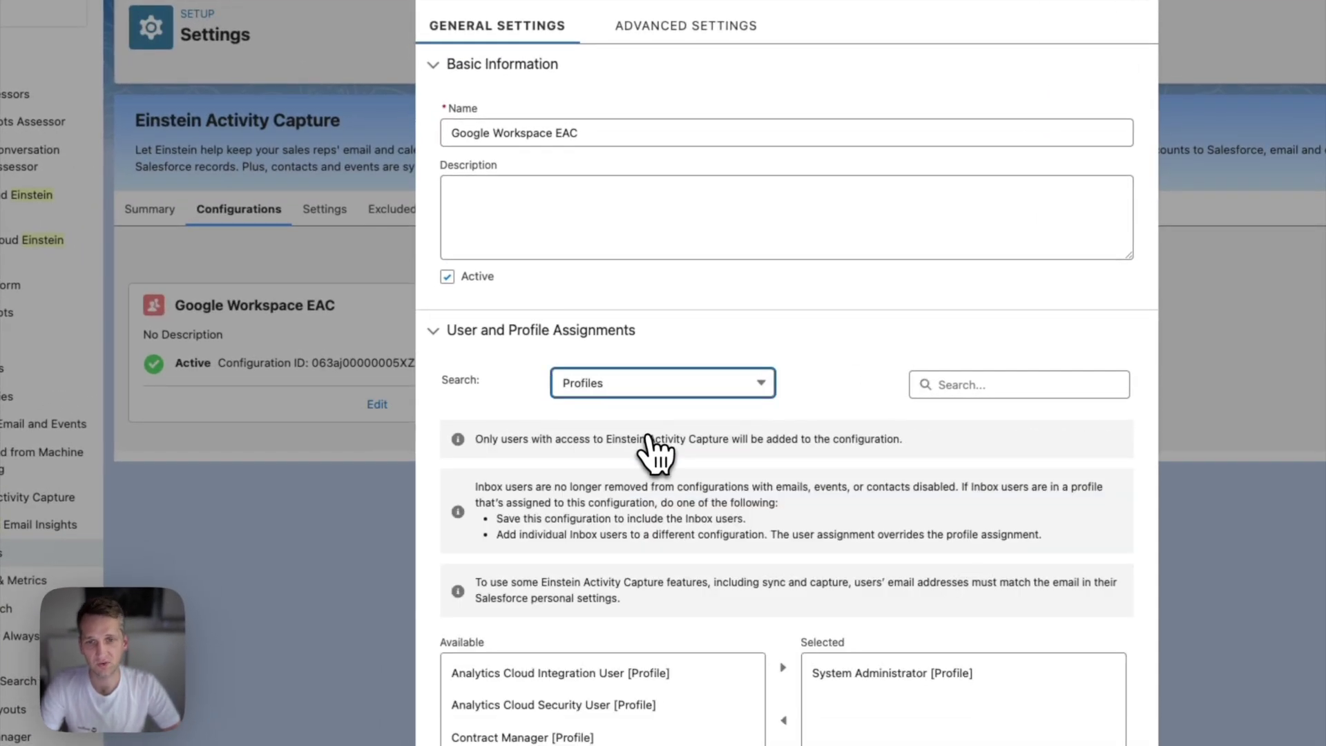
pyautogui.click(646, 391)
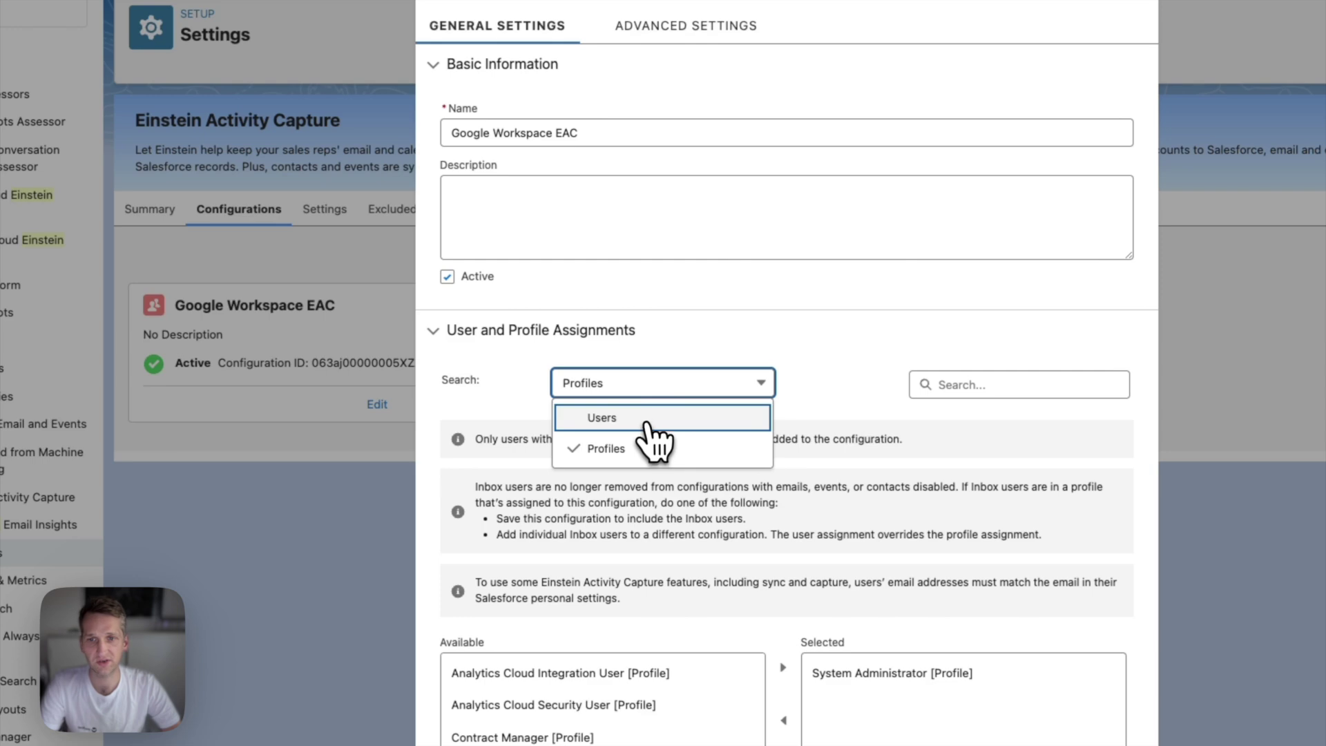
pyautogui.click(652, 421)
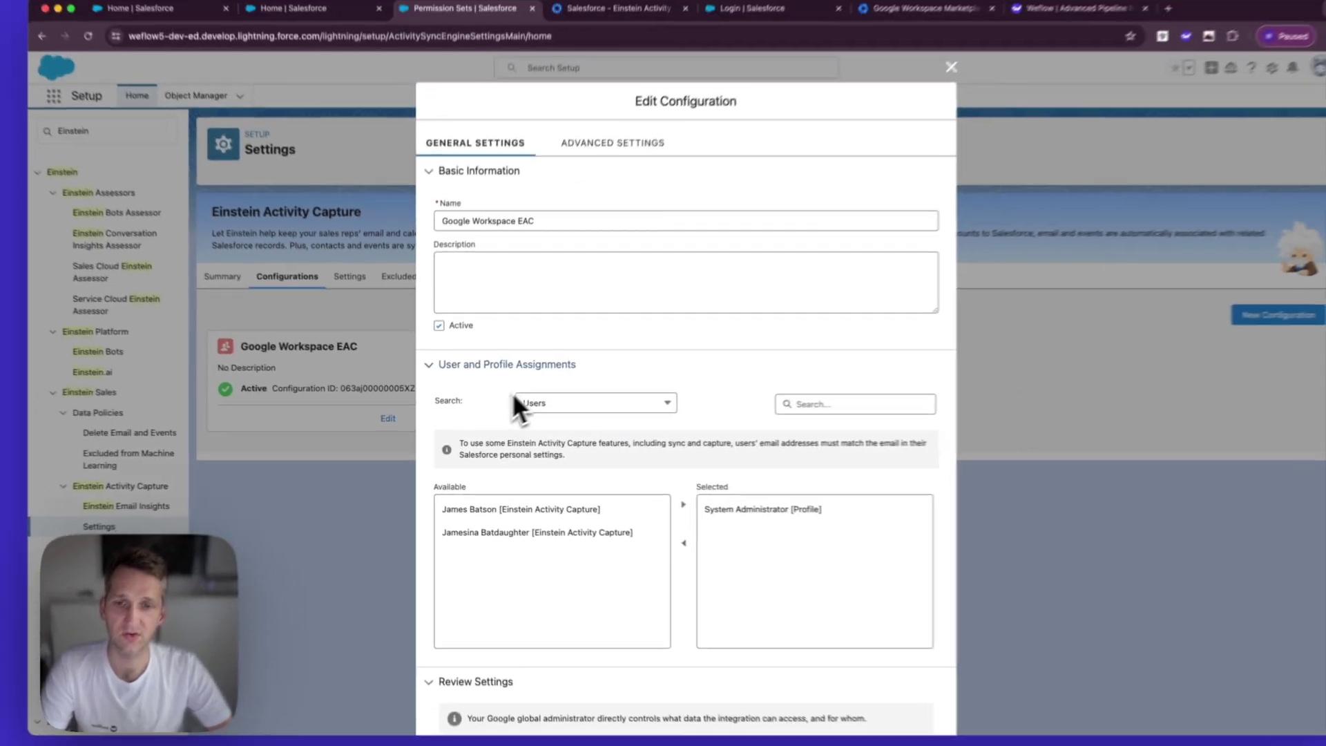
pyautogui.scroll(-2, 618, 477)
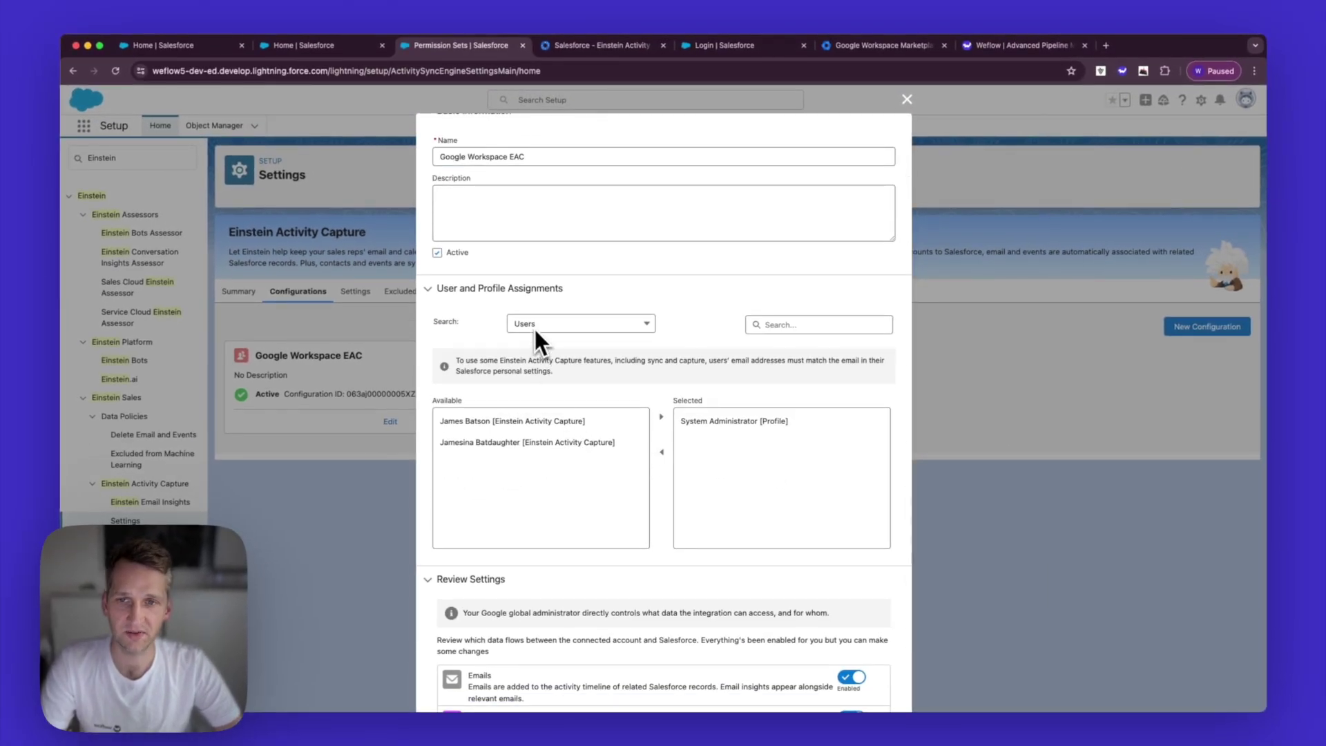
pyautogui.scroll(1, 545, 366)
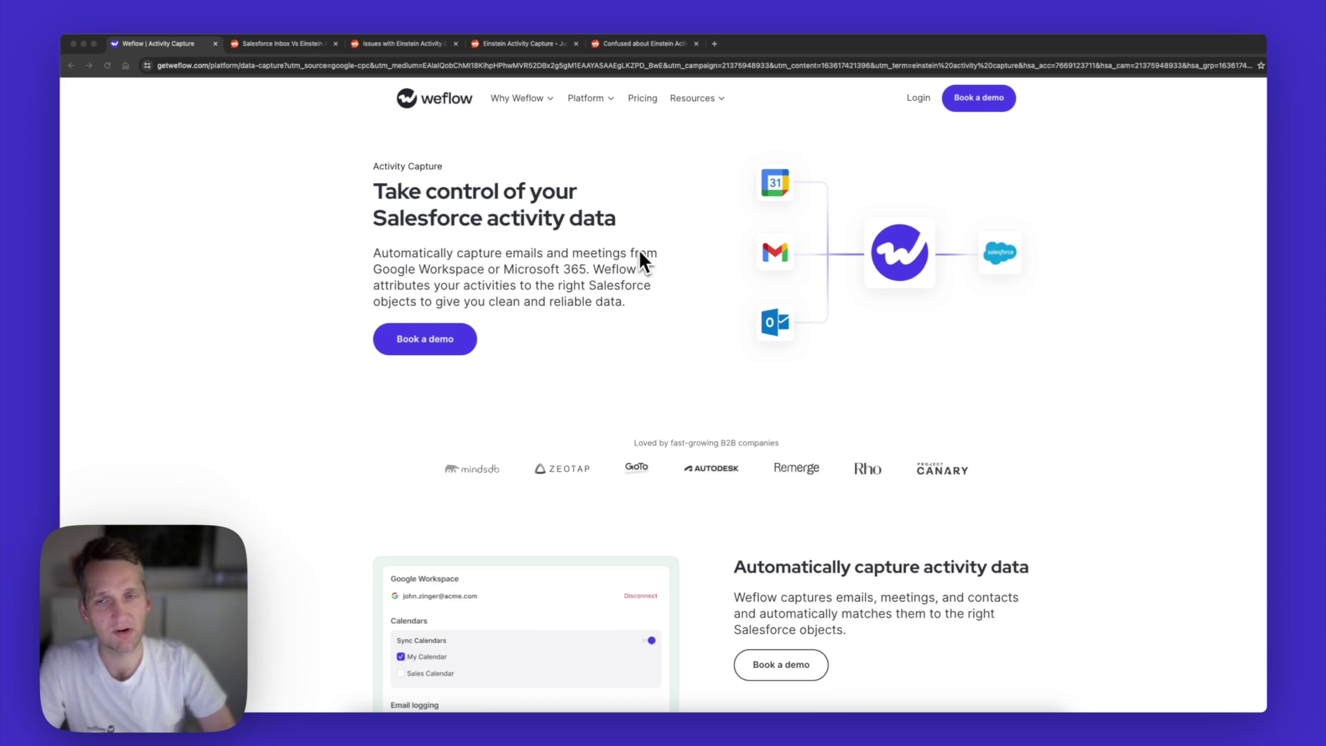
# - Highlight the standard reporting, activity data migration and multiple email address rows in the comparison table
pyautogui.scroll(-20, 716, 349)
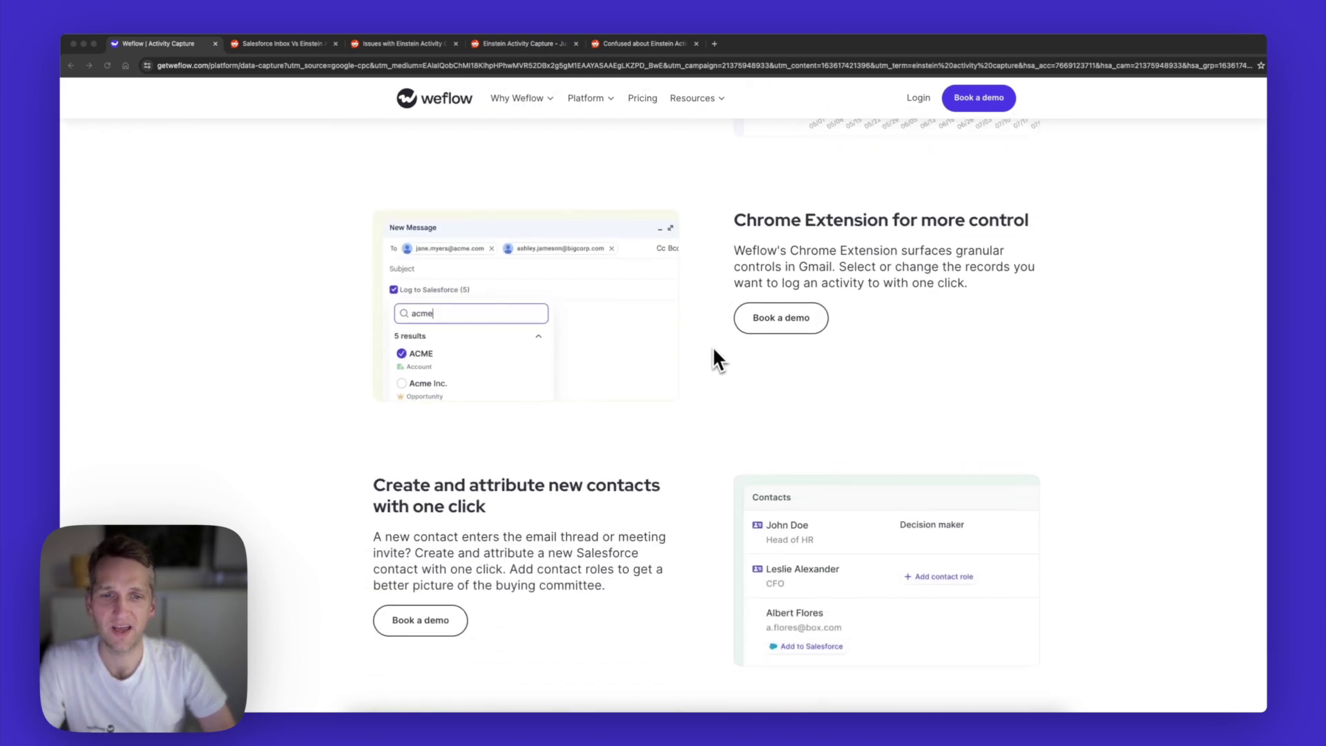
pyautogui.scroll(-5, 711, 345)
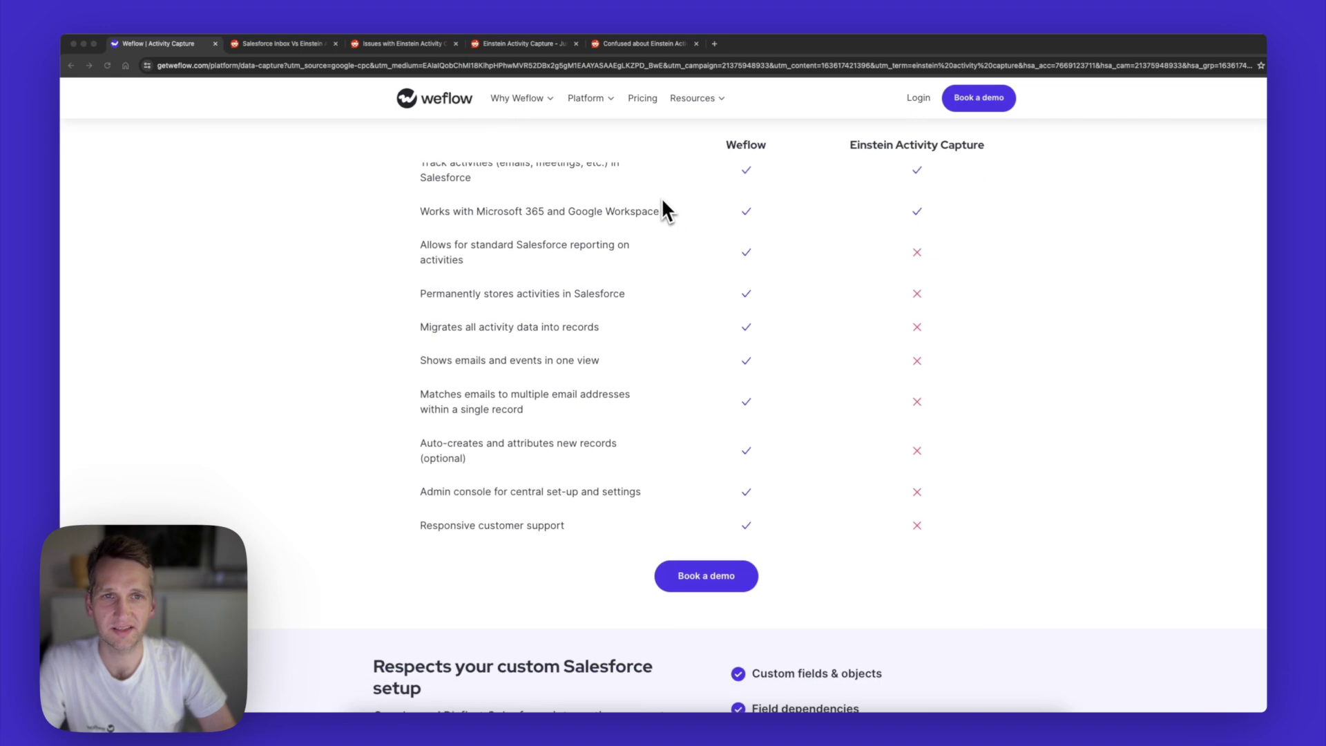
pyautogui.scroll(1, 660, 196)
pyautogui.tripleClick(470, 278)
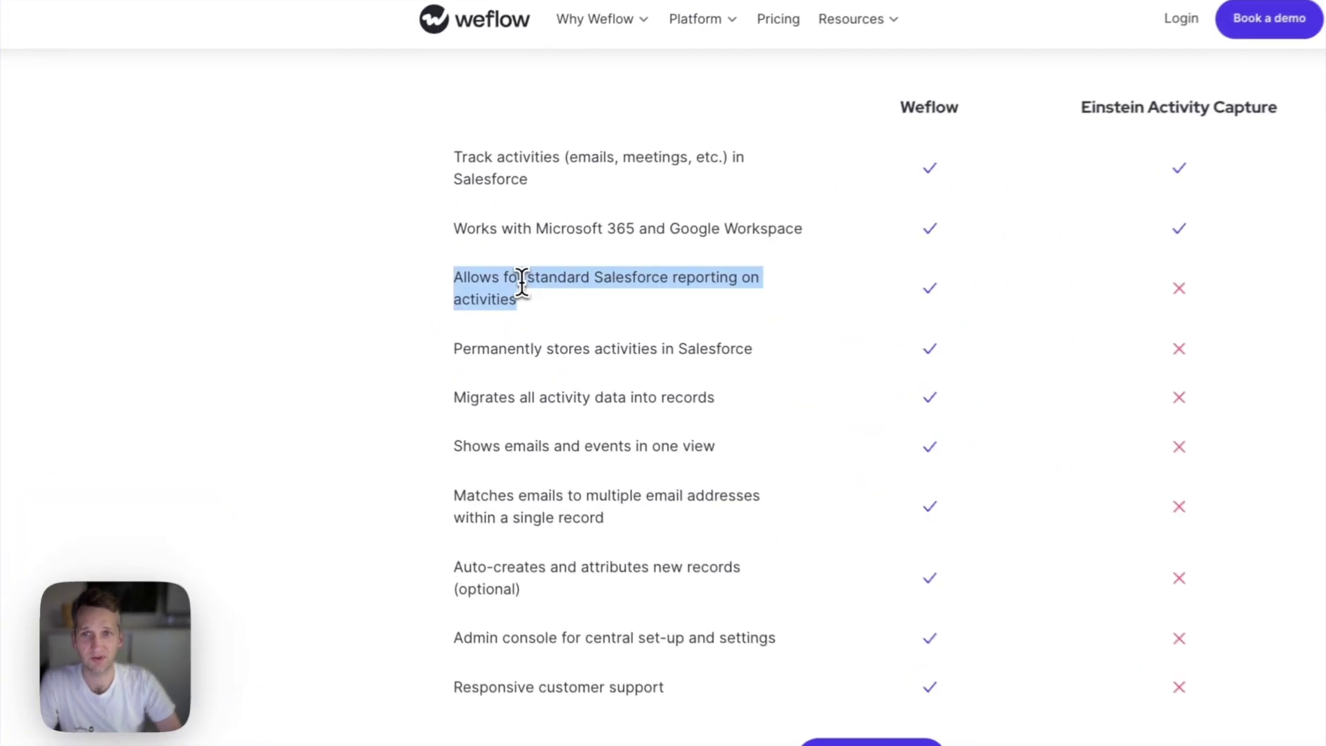
pyautogui.click(596, 350)
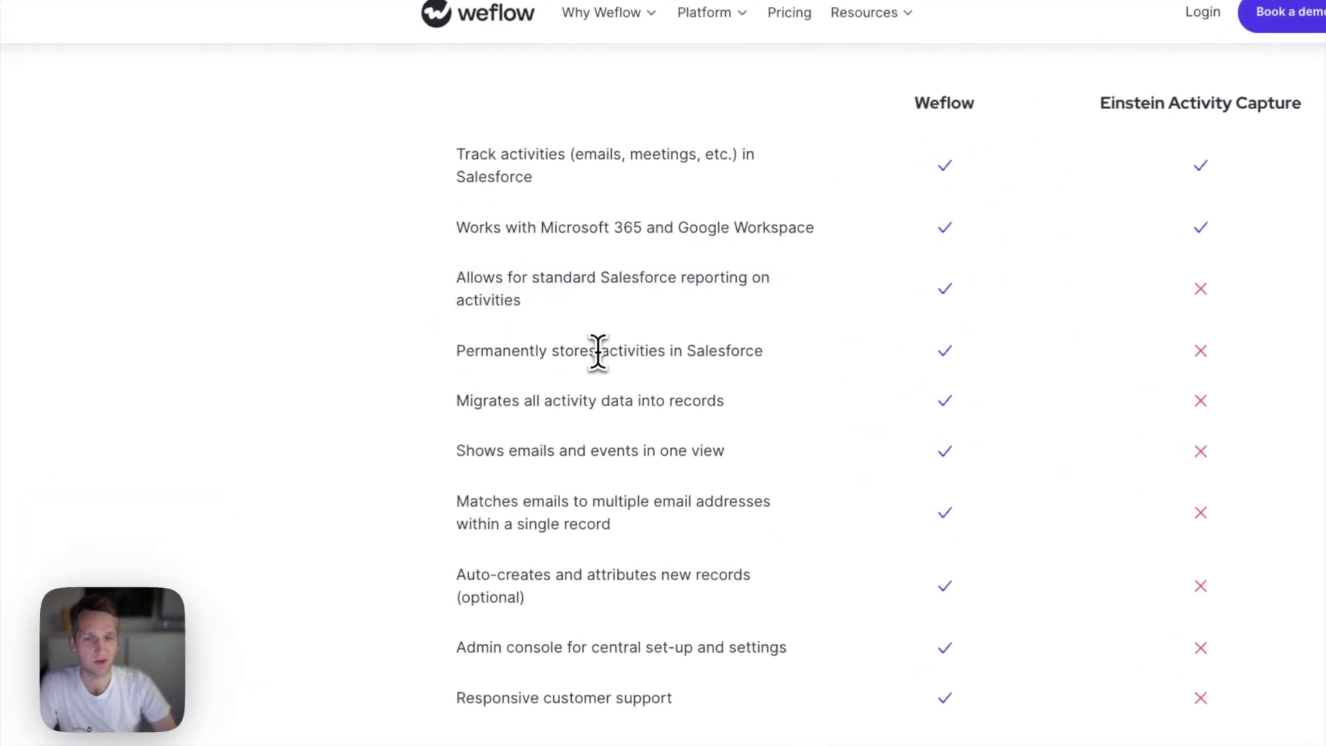
pyautogui.moveTo(458, 350); pyautogui.dragTo(422, 418)
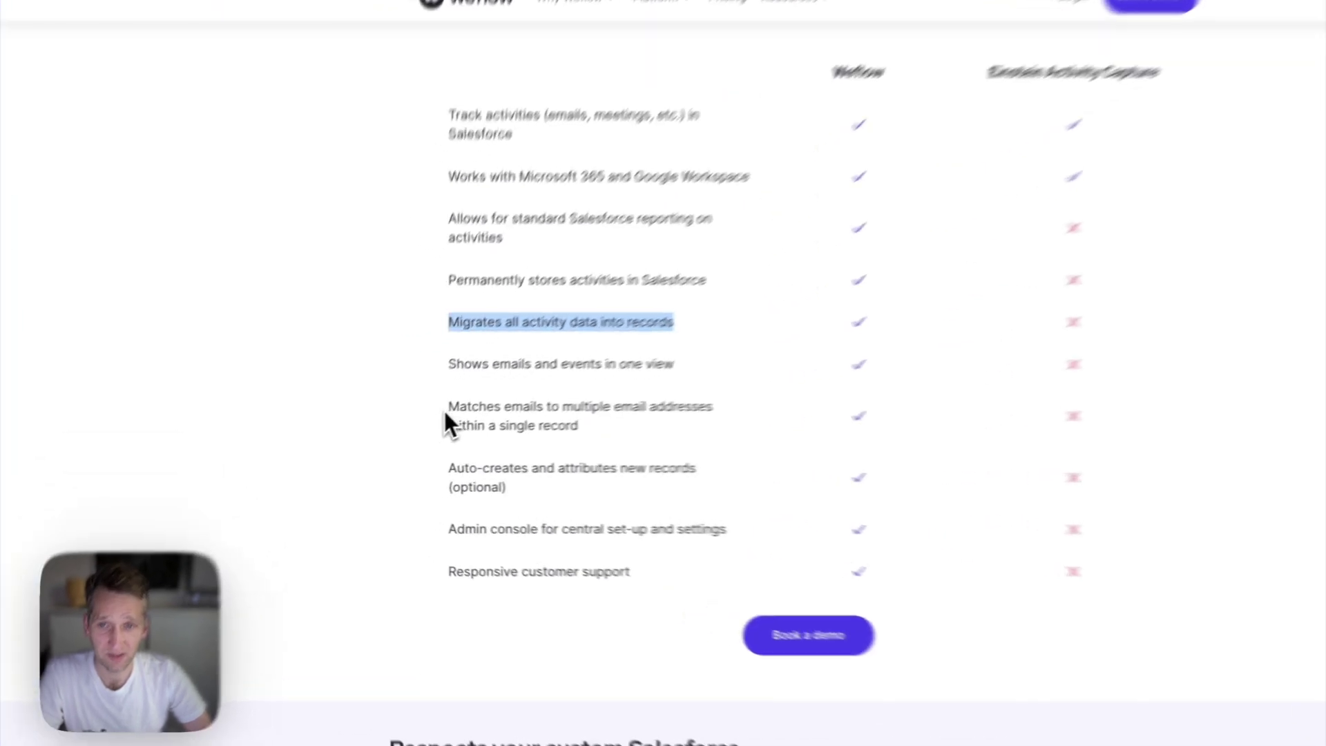
pyautogui.moveTo(418, 427); pyautogui.dragTo(555, 453)
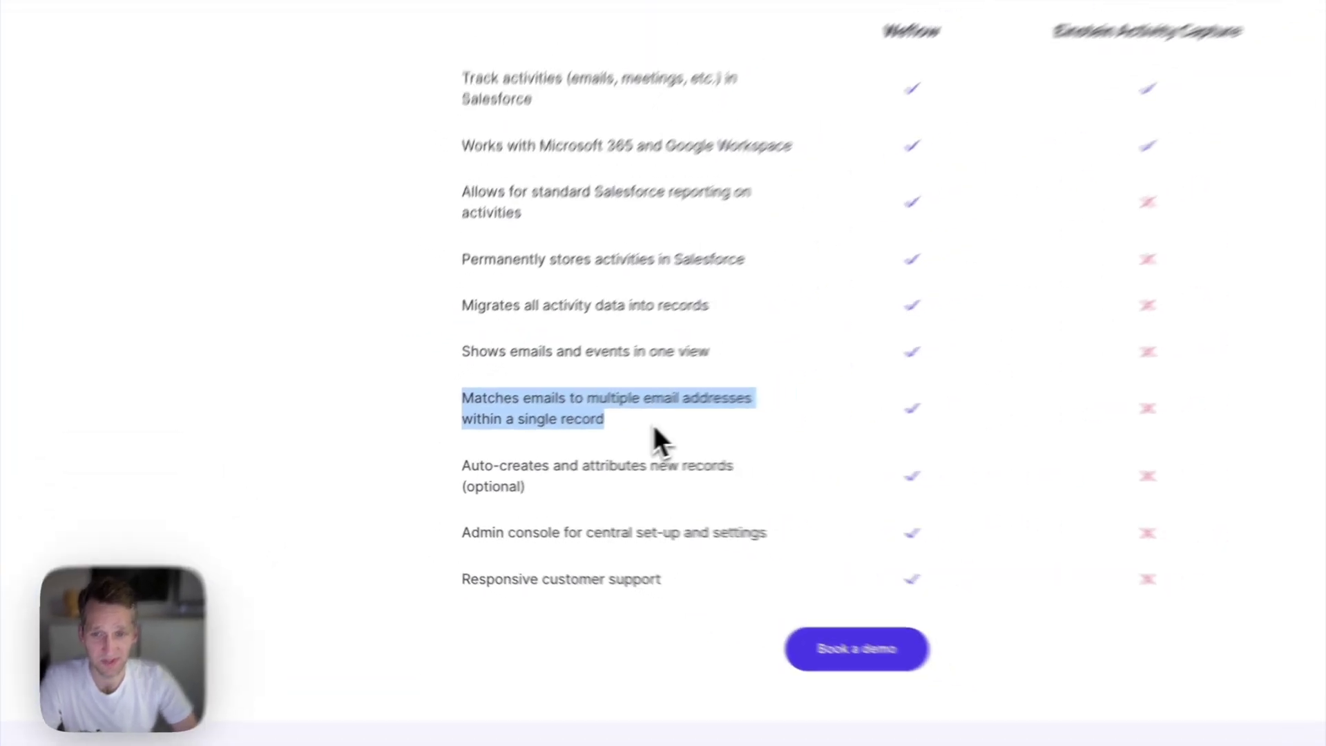
pyautogui.click(776, 243)
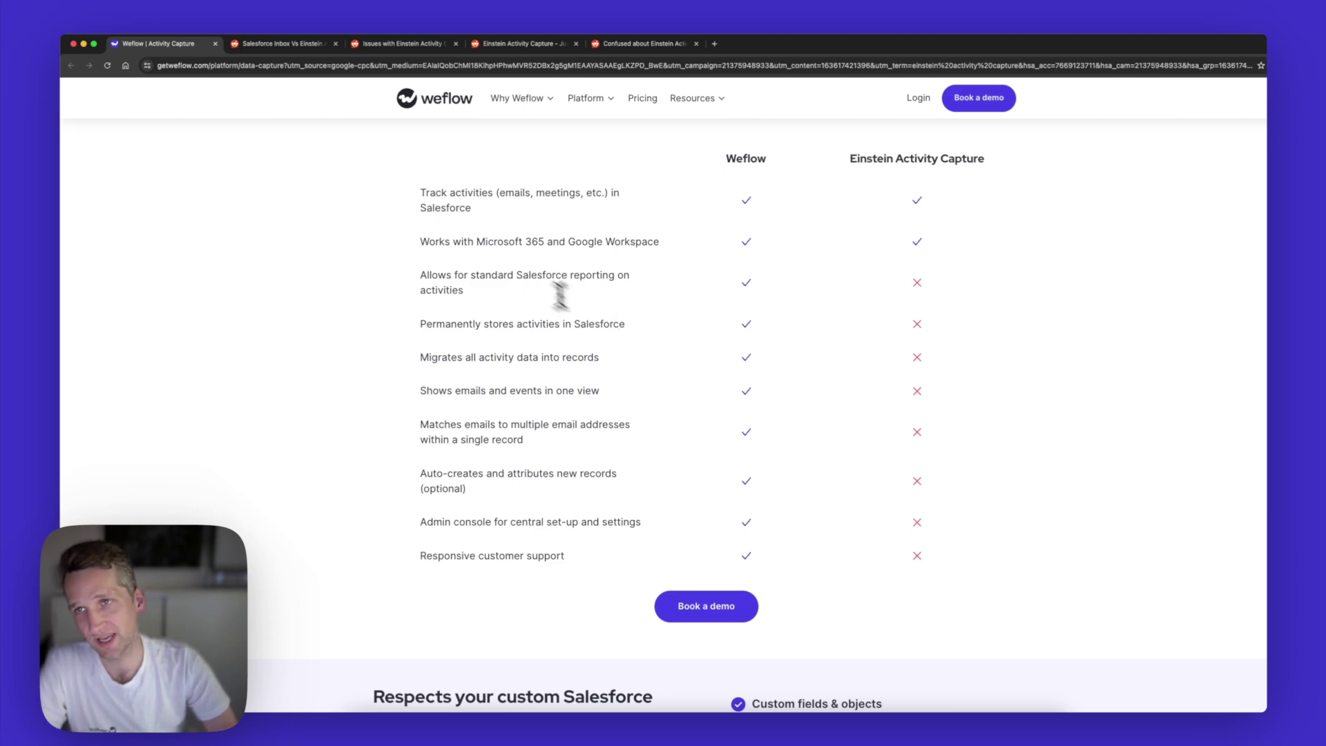
pyautogui.click(292, 45)
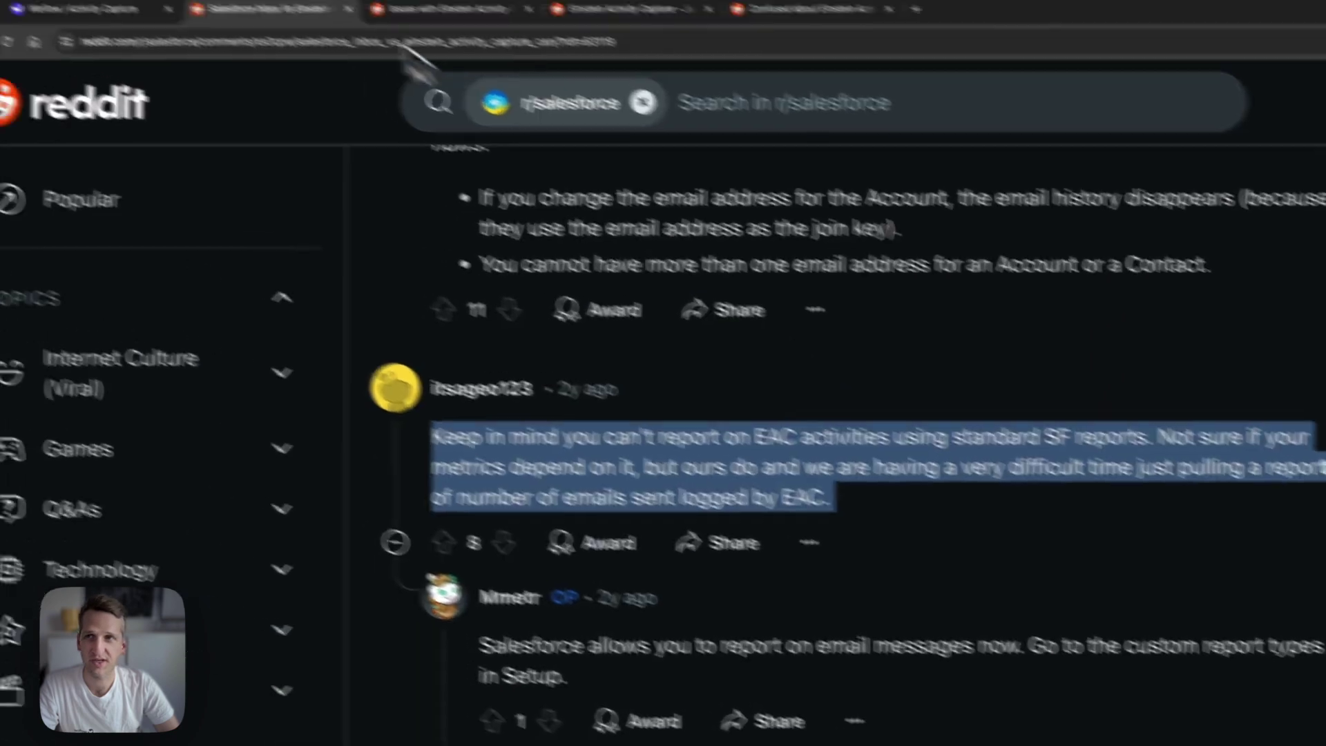
# - Read the three Reddit threads on Einstein Activity Capture problems, then return to the Weflow tab
pyautogui.click(530, 64)
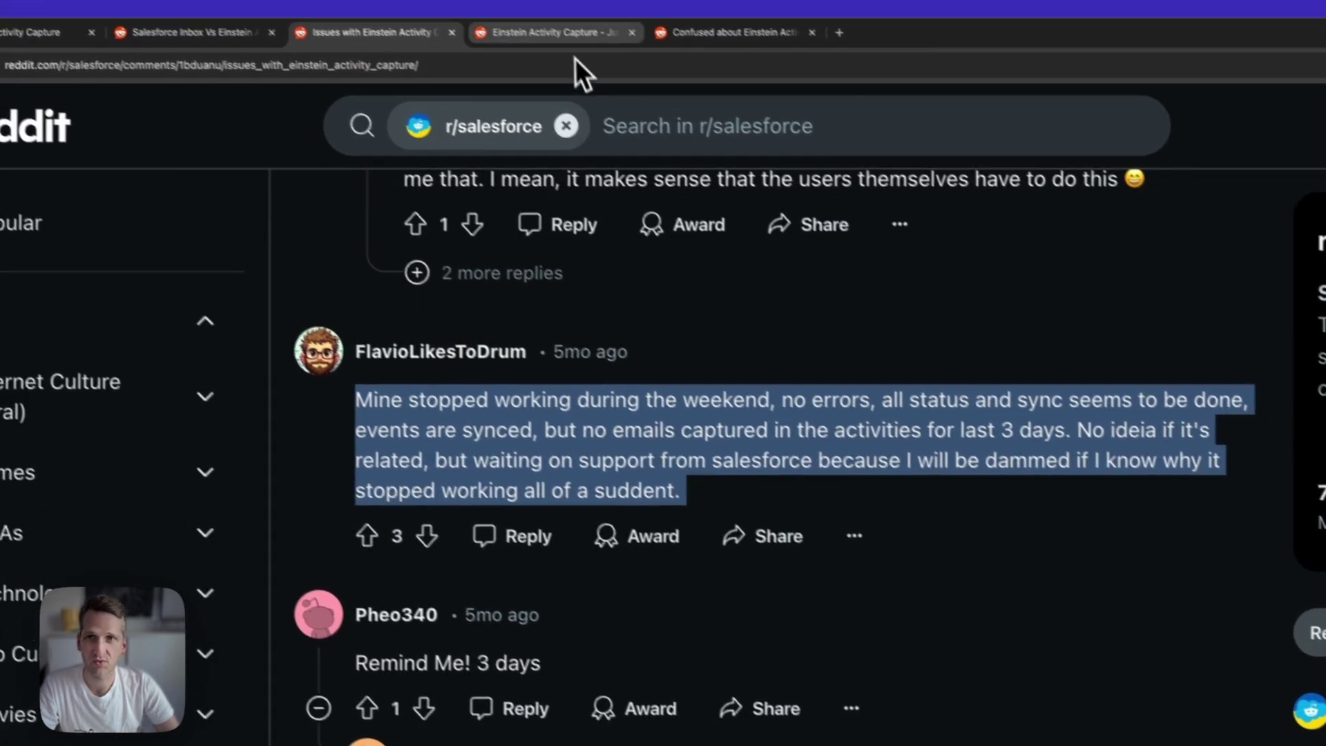
pyautogui.click(574, 58)
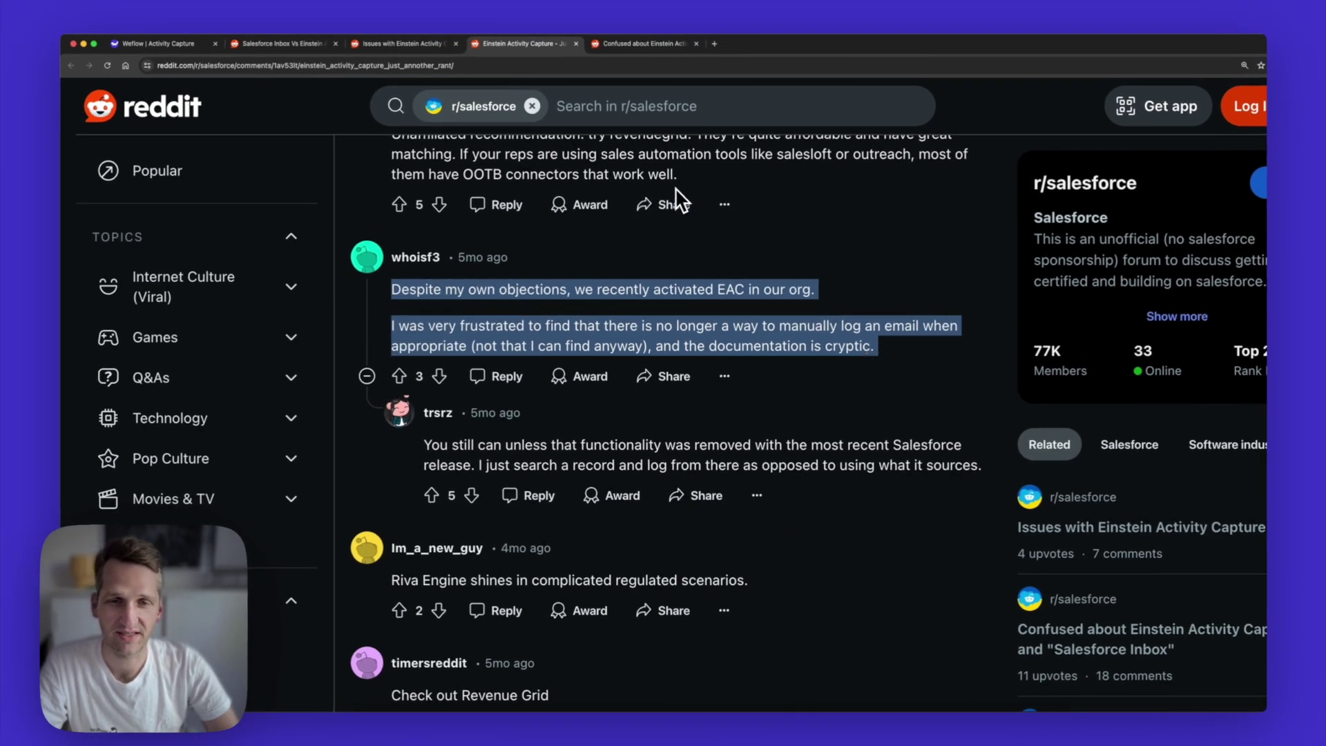
pyautogui.click(639, 43)
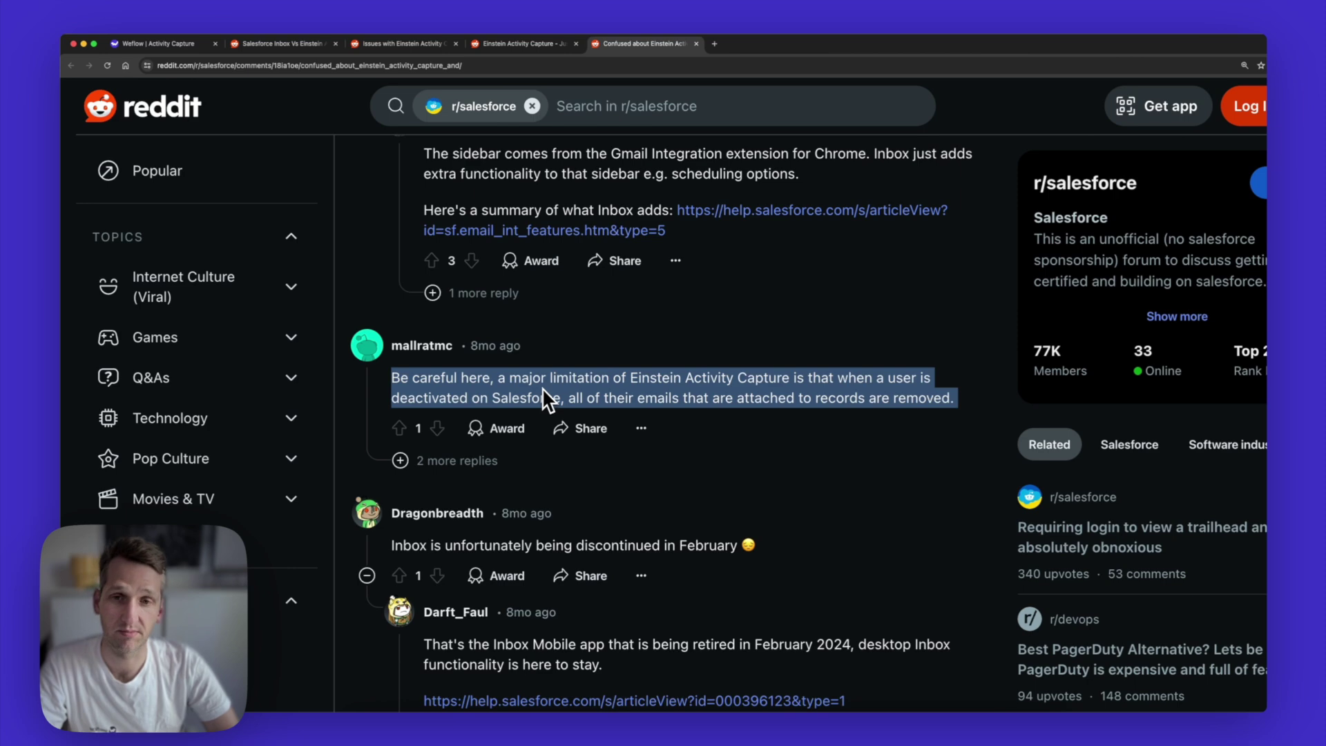
pyautogui.click(178, 43)
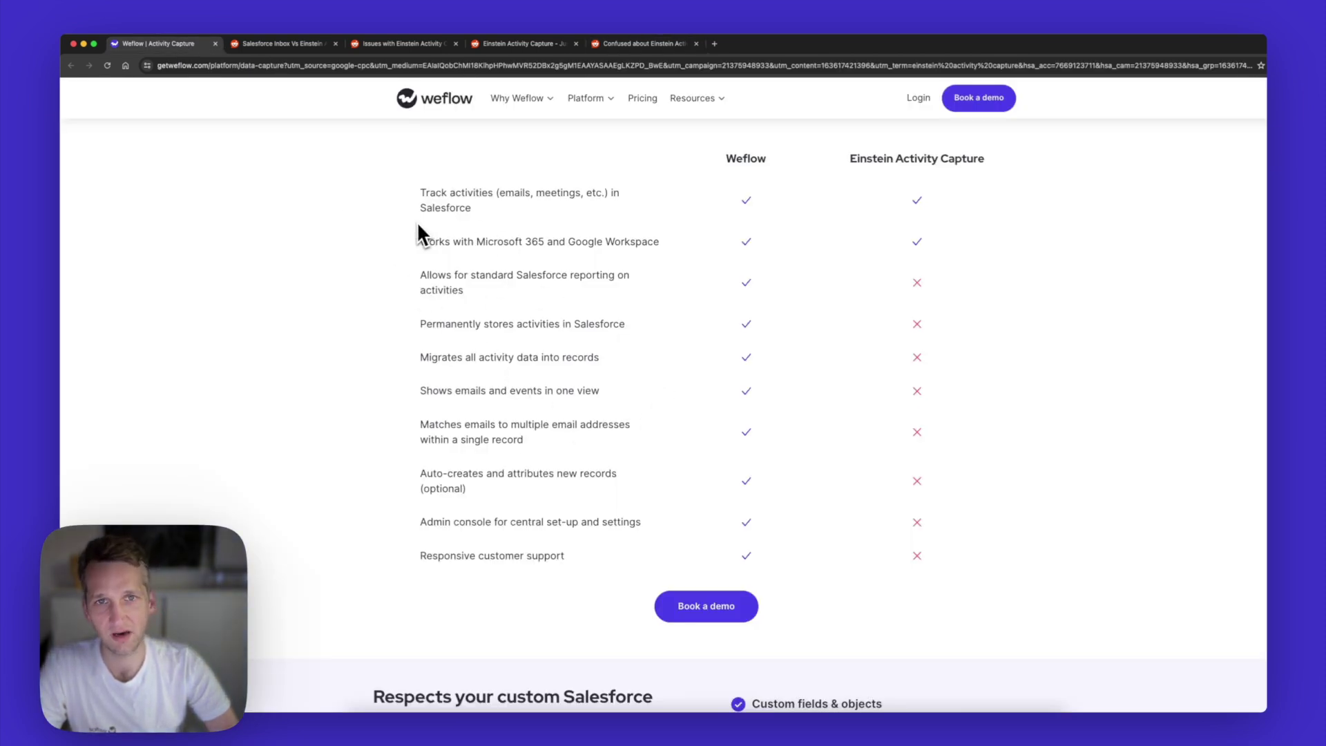
# - Scroll back up to the 'Take control of your Salesforce activity data' hero section
pyautogui.scroll(20, 418, 228)
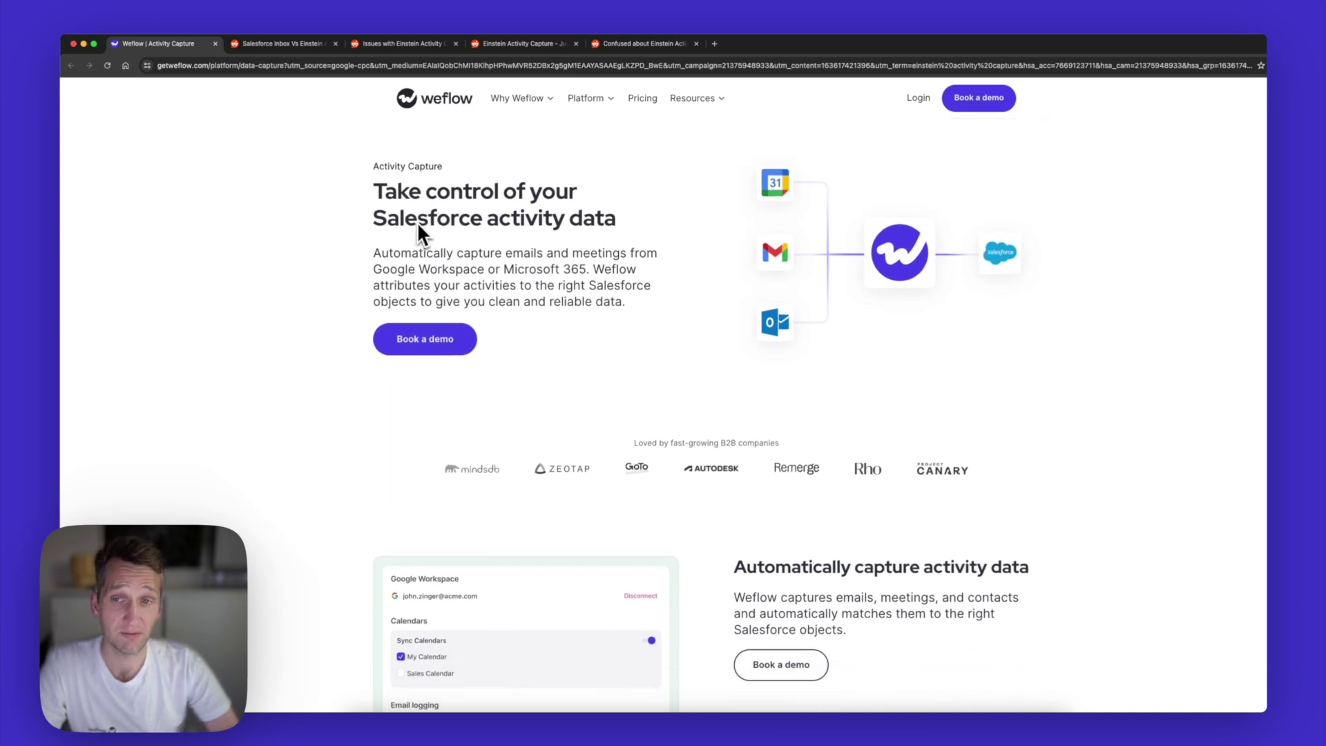